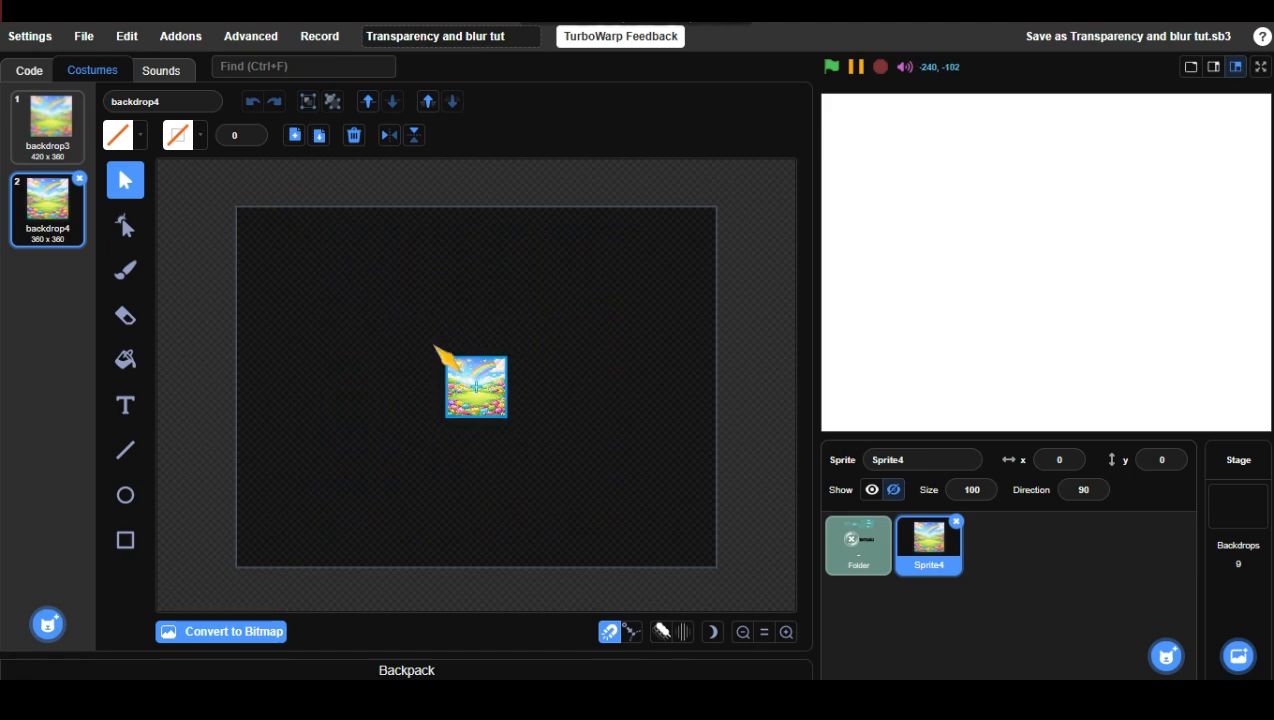
# Shrink the picture in backdrop4 to about 18 x 18, convert it to bitmap, and return it to vector
pyautogui.scroll(10, 490, 384)
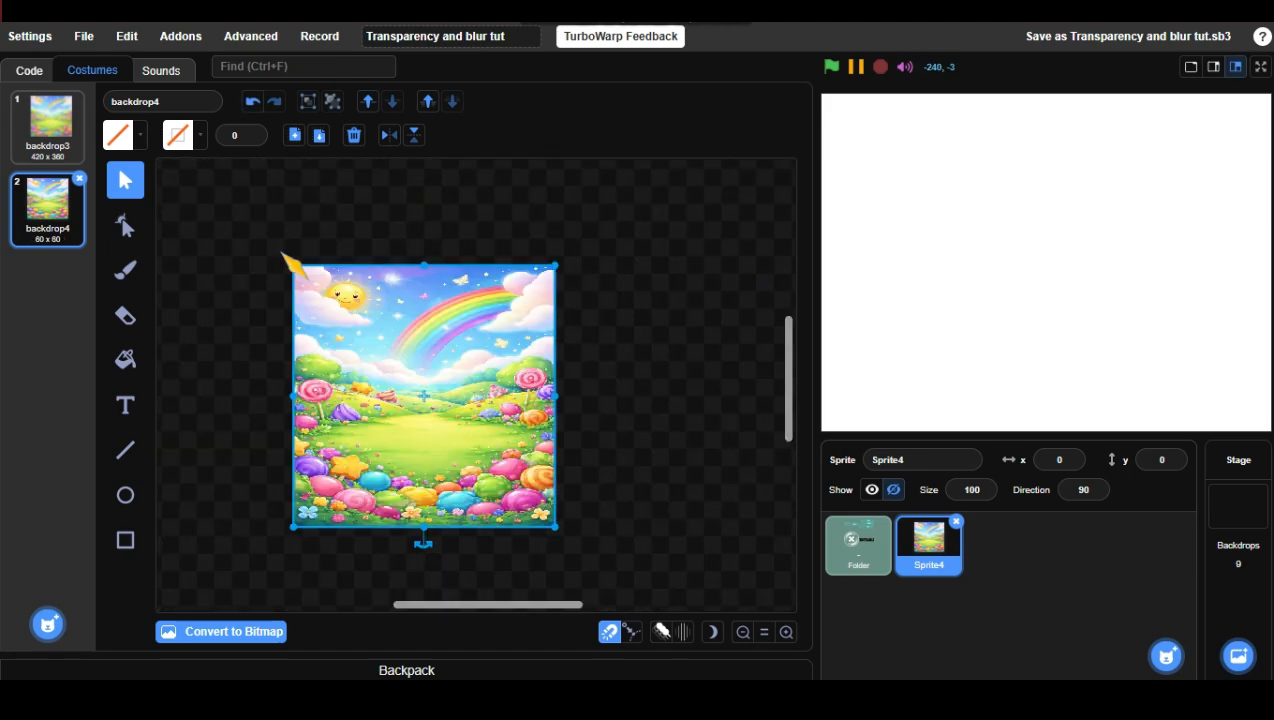
pyautogui.moveTo(290, 262); pyautogui.dragTo(373, 353)
pyautogui.doubleClick(253, 633)
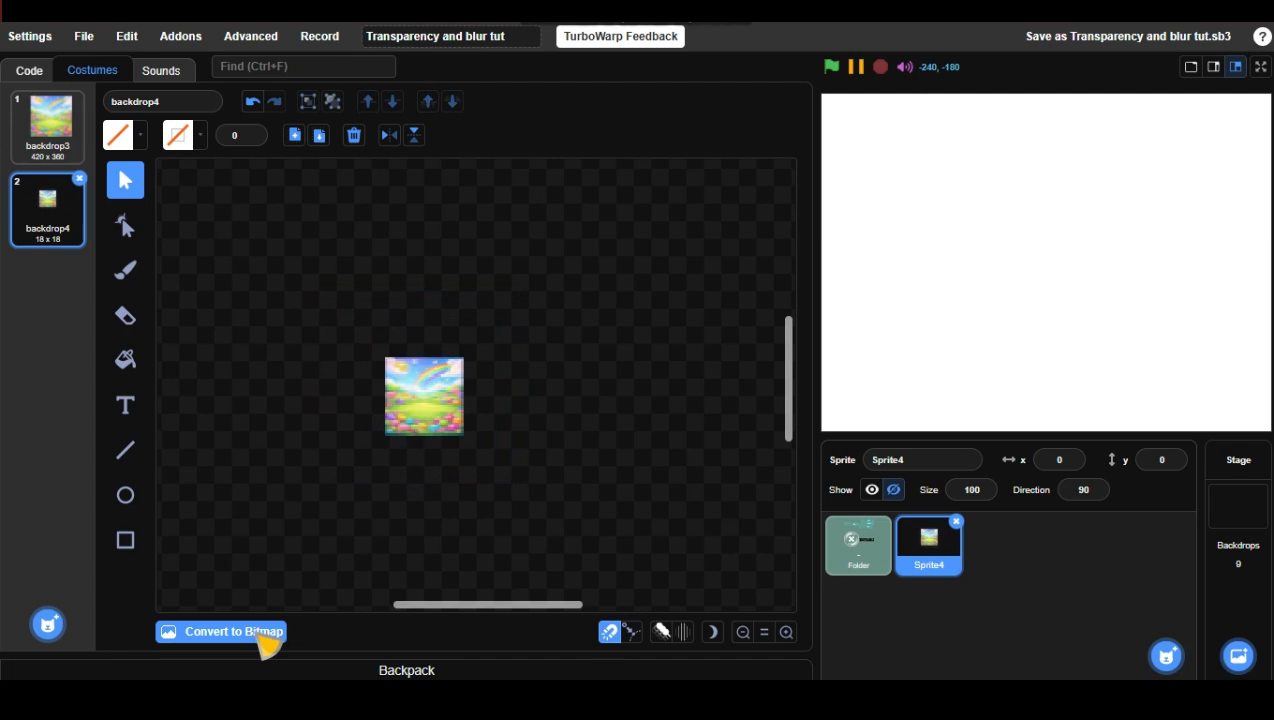
# Enlarge the pixelated backdrop4 picture about its center to roughly 41 x 41, then convert it to bitmap and back to vector
pyautogui.click(405, 392)
pyautogui.scroll(5, 406, 392)
pyautogui.scroll(2, 405, 392)
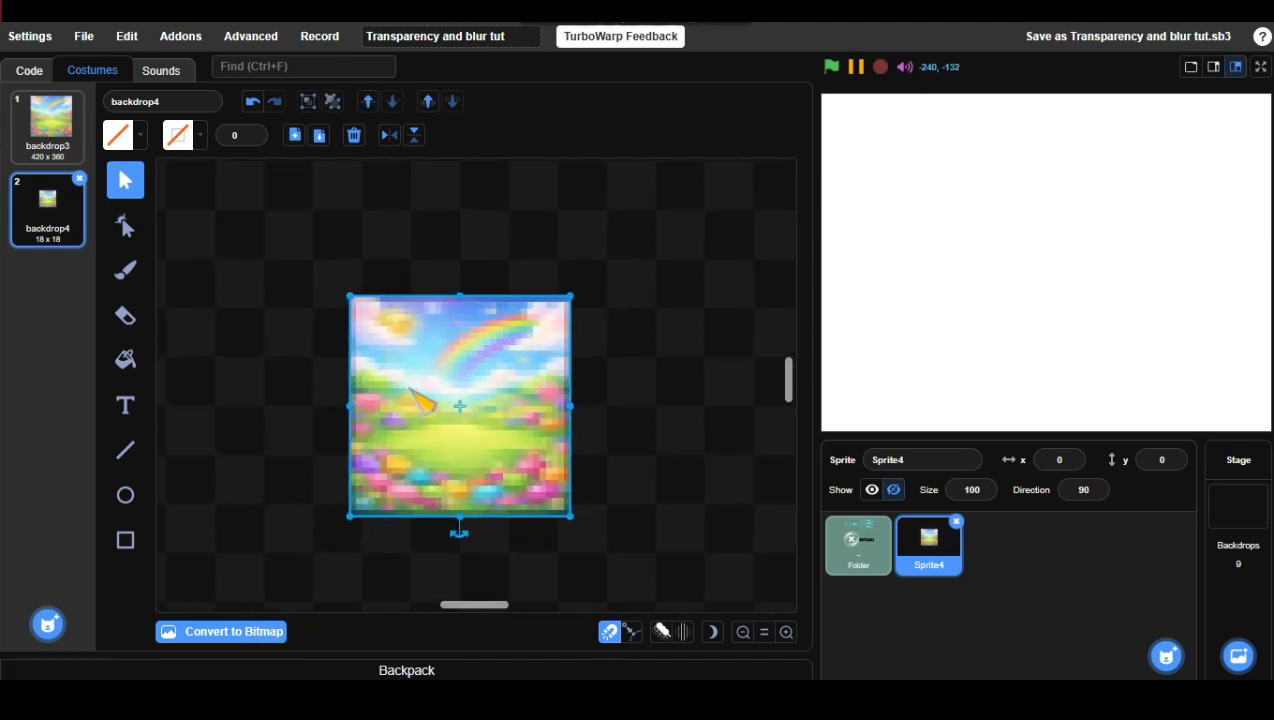
pyautogui.scroll(-3, 409, 388)
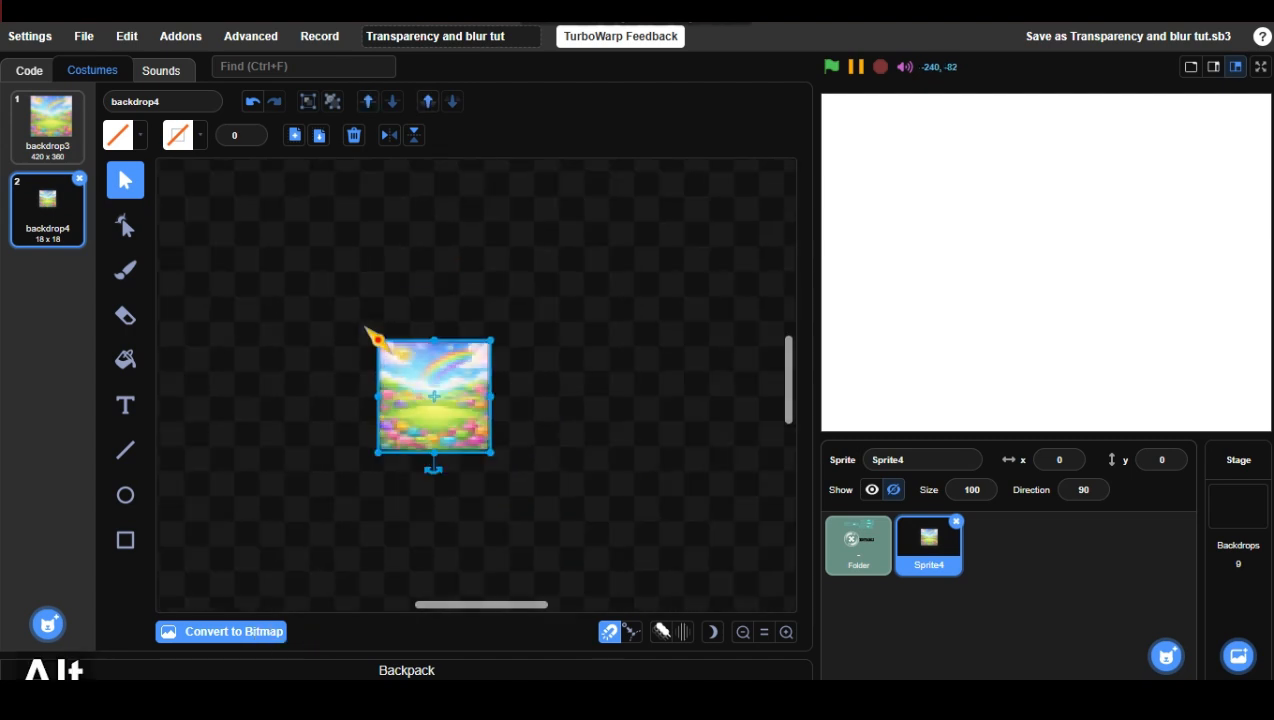
pyautogui.moveTo(370, 333); pyautogui.dragTo(300, 265)
pyautogui.click(252, 633)
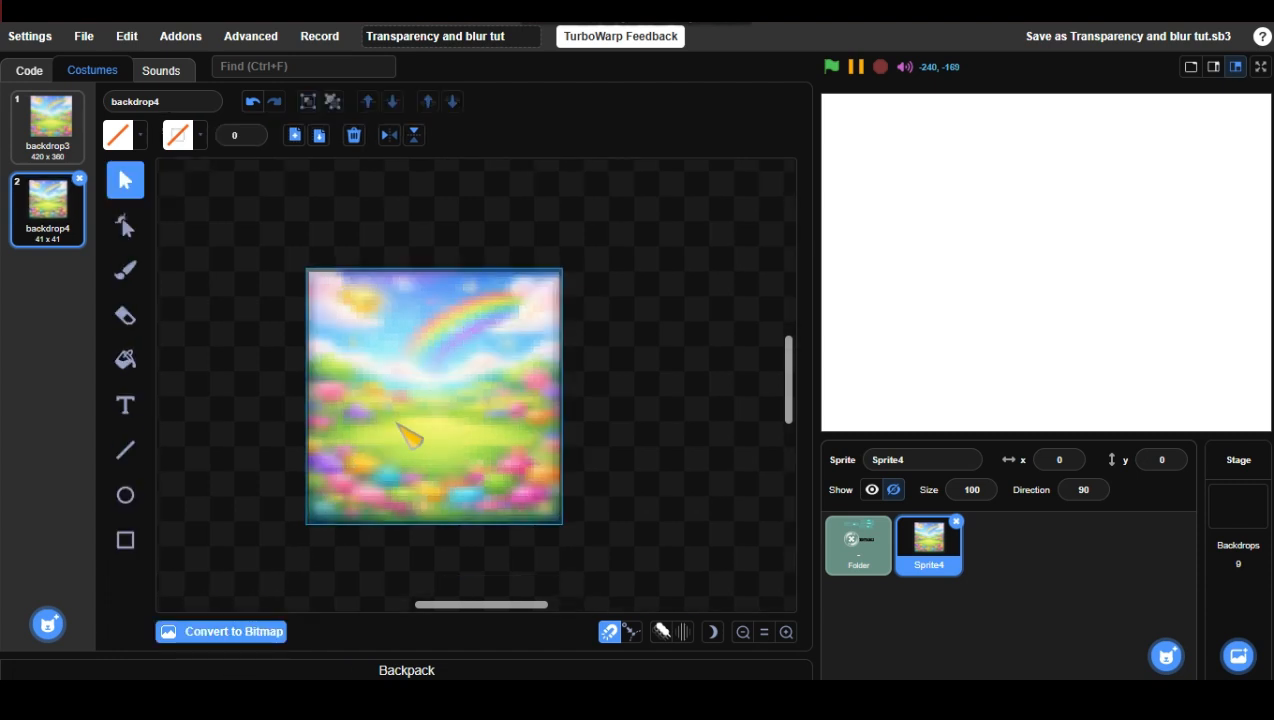
# Enlarge the backdrop4 picture to about 71 x 71 and convert it to bitmap
pyautogui.click(389, 417)
pyautogui.scroll(-5, 389, 425)
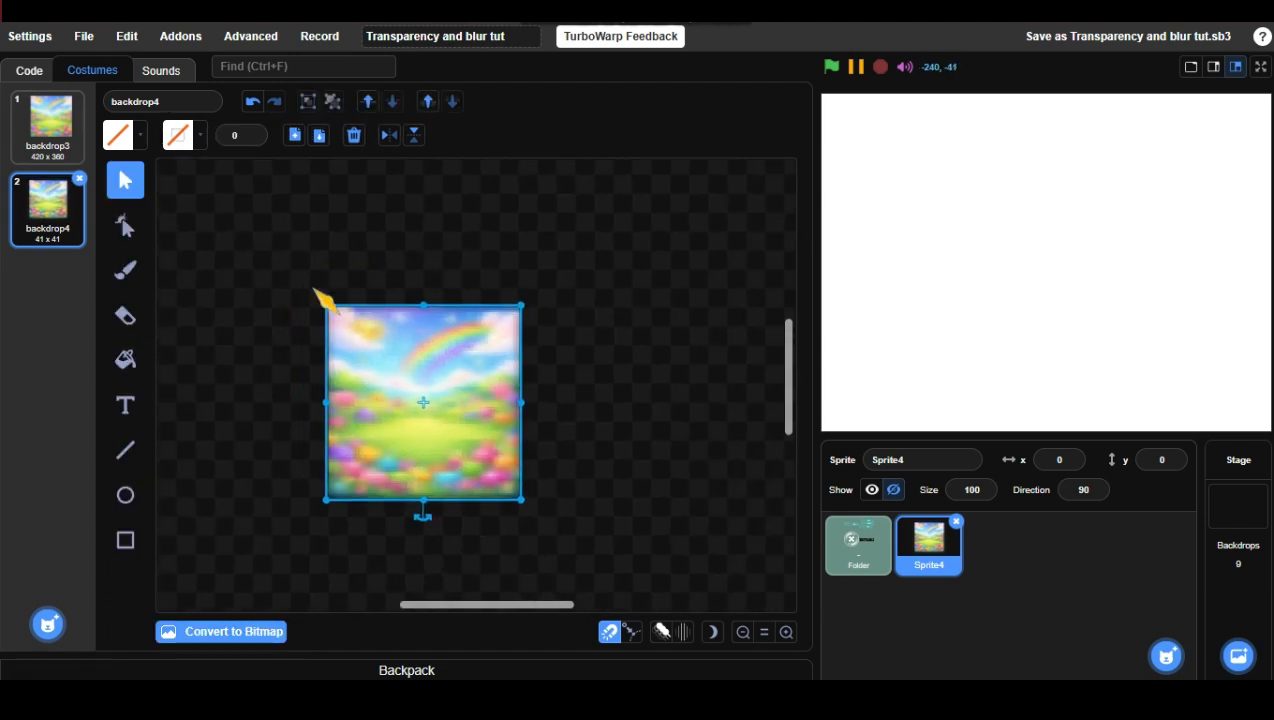
pyautogui.moveTo(325, 303); pyautogui.dragTo(278, 288)
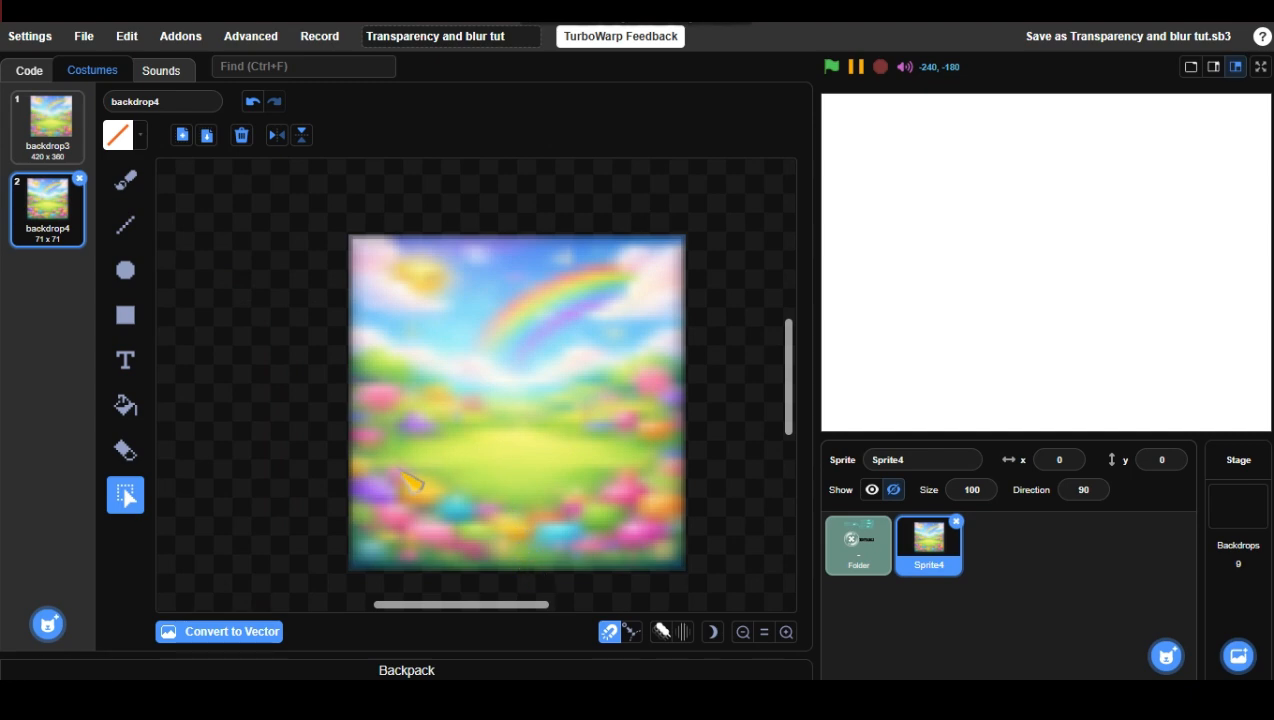
# Return backdrop4 to vector, enlarge its picture to about 186 x 186, and convert it to bitmap again
pyautogui.scroll(-3, 450, 420)
pyautogui.scroll(2, 427, 378)
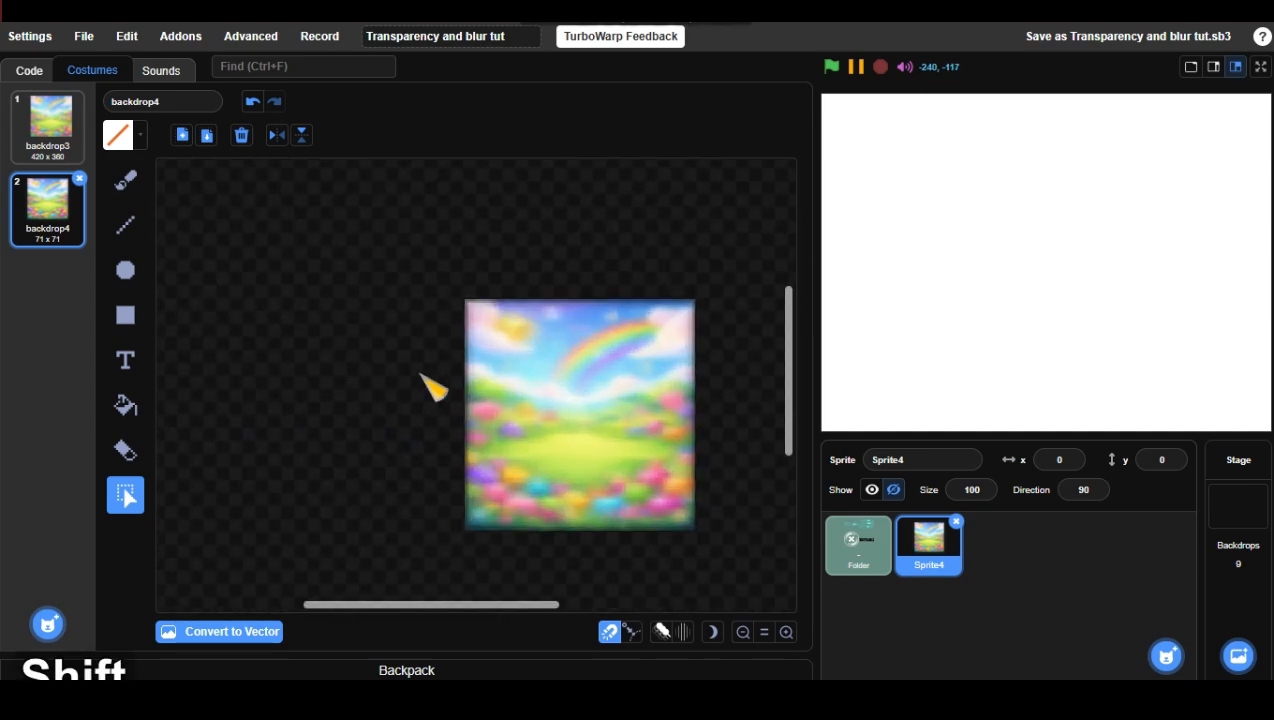
pyautogui.hscroll(3, 427, 382)
pyautogui.scroll(1, 438, 340)
pyautogui.click(236, 632)
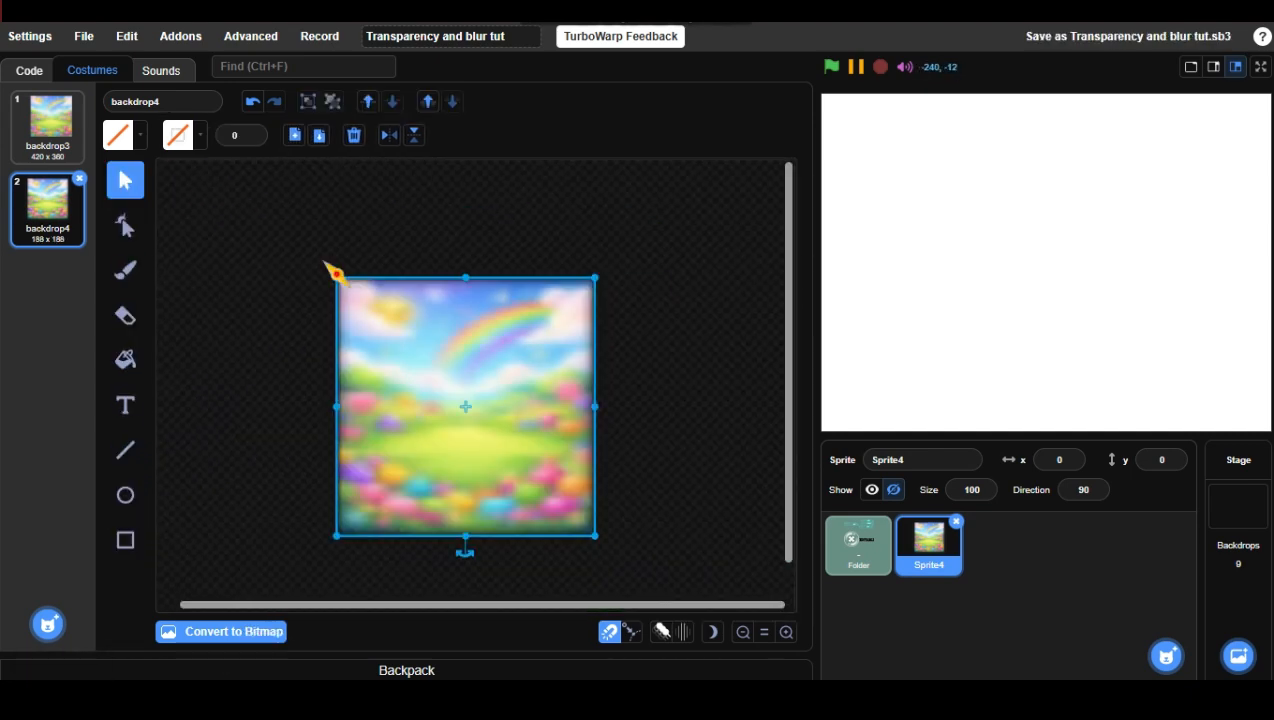
pyautogui.click(240, 632)
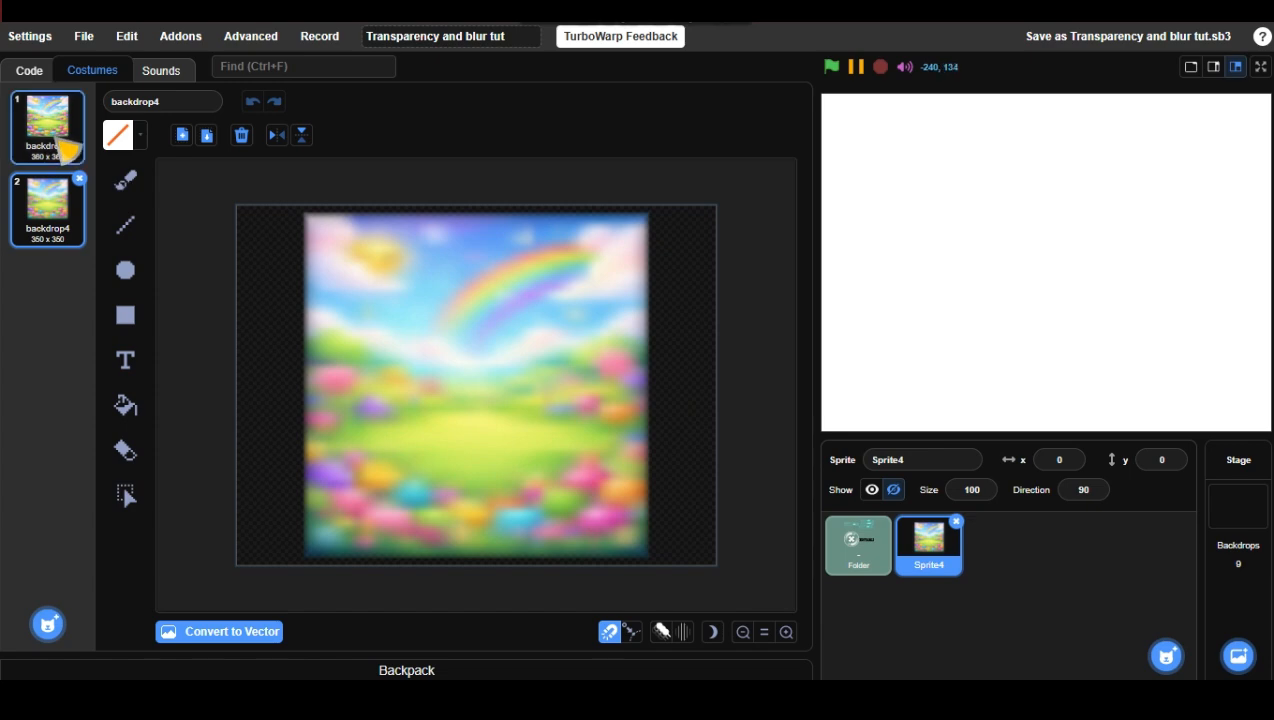
# Compare backdrop4 with backdrop2, then enlarge the blurred backdrop4 picture to about 375 x 375 and convert it to bitmap
pyautogui.click(62, 142)
pyautogui.click(58, 205)
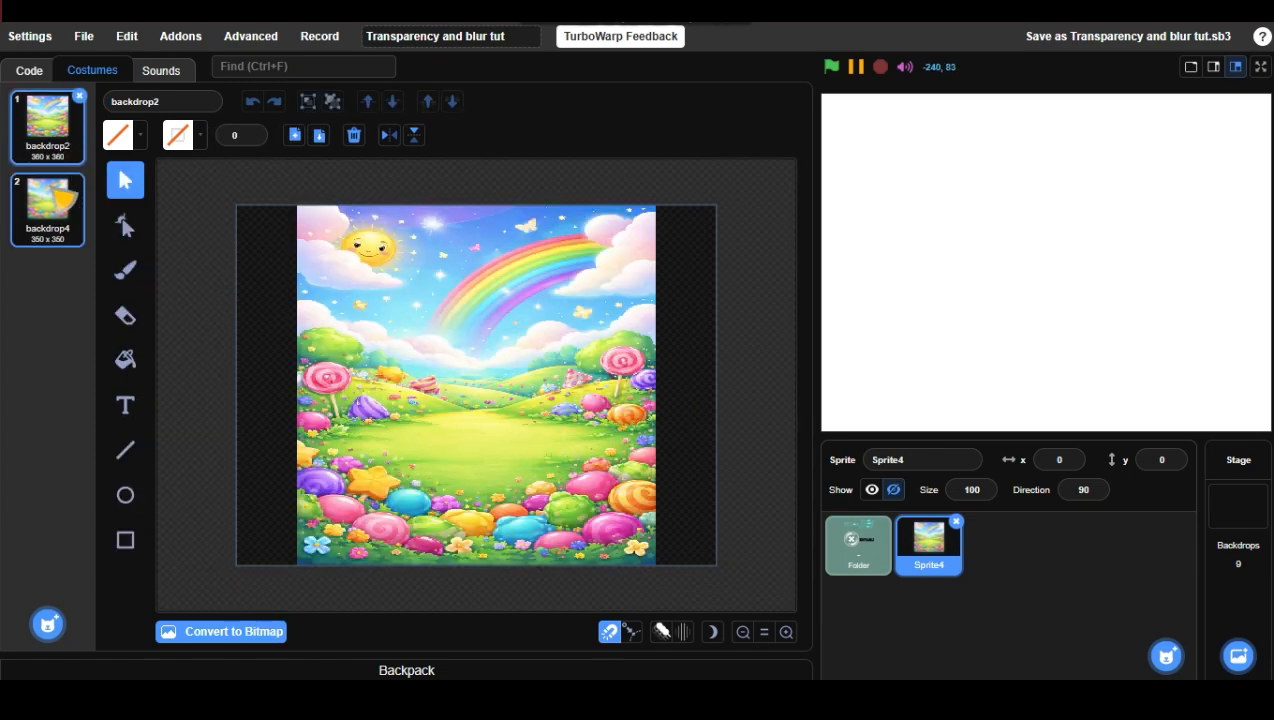
pyautogui.click(312, 227)
pyautogui.moveTo(297, 207)
pyautogui.mouseDown()
pyautogui.moveTo(279, 202)
pyautogui.moveTo(290, 212)
pyautogui.mouseUp()
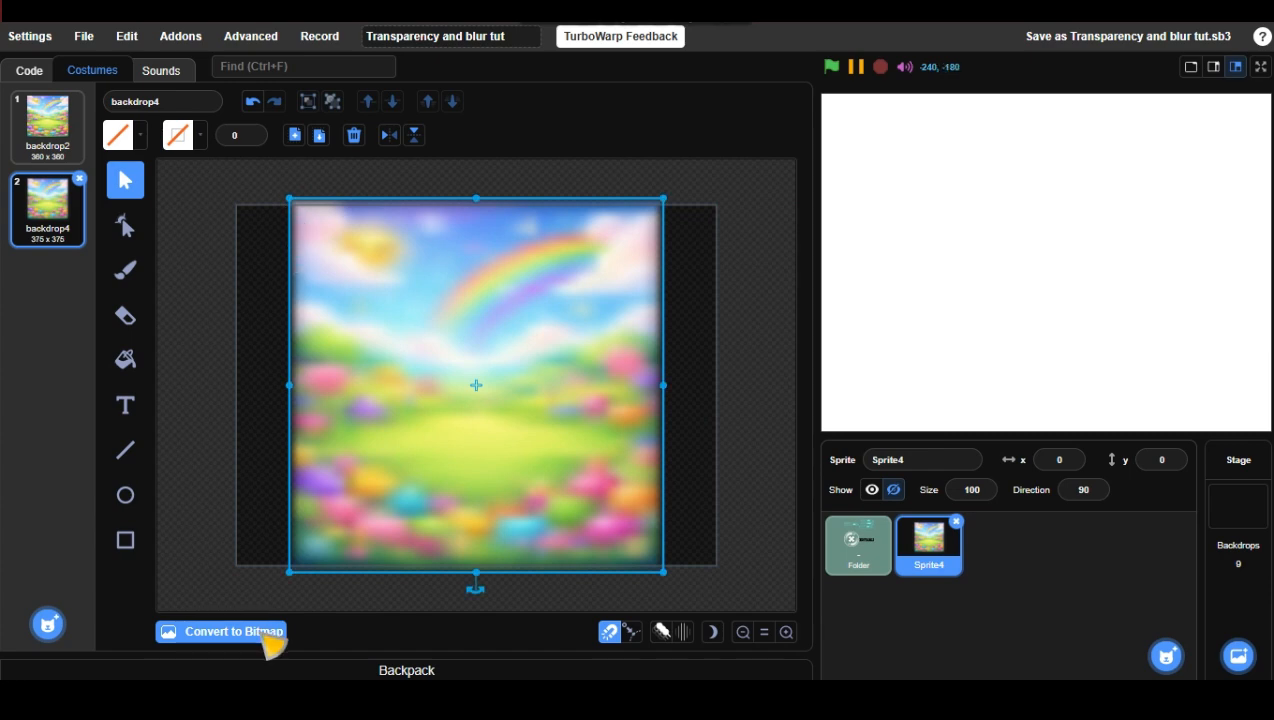
pyautogui.click(268, 635)
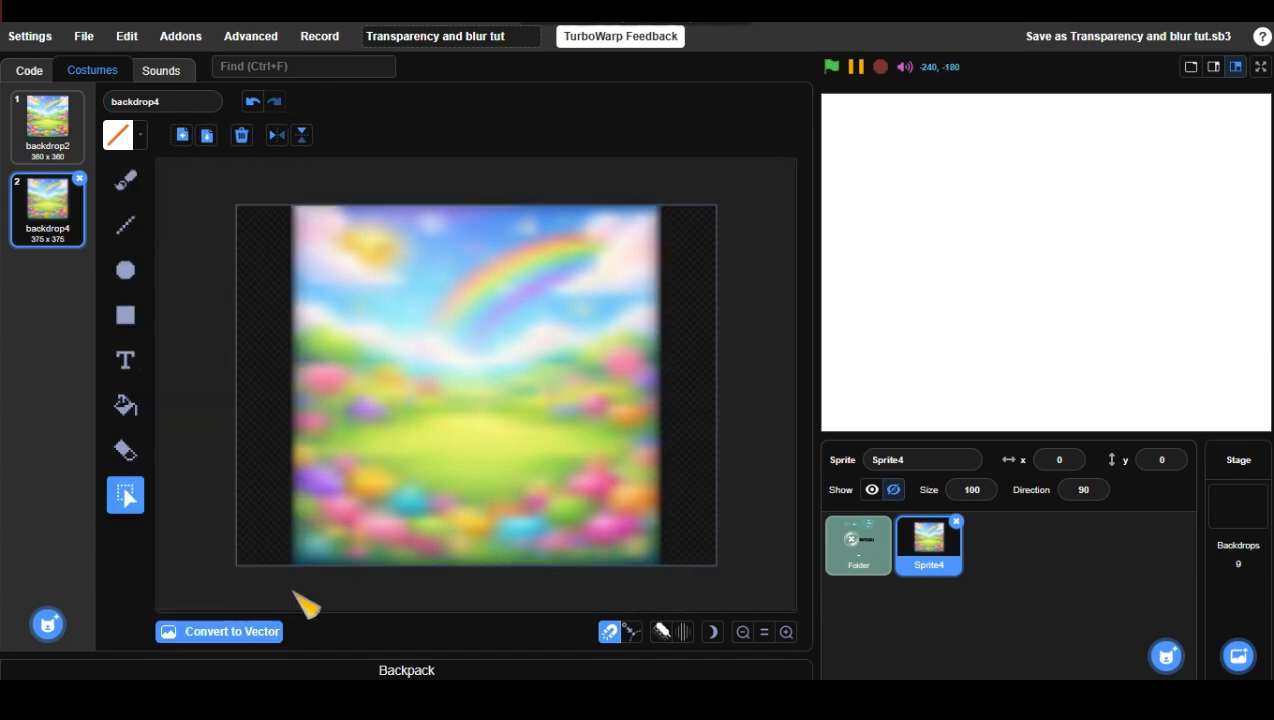
# Delete the thin blurred strip along the left edge of the backdrop4 picture
pyautogui.moveTo(219, 190); pyautogui.dragTo(300, 587)
pyautogui.press('Delete')
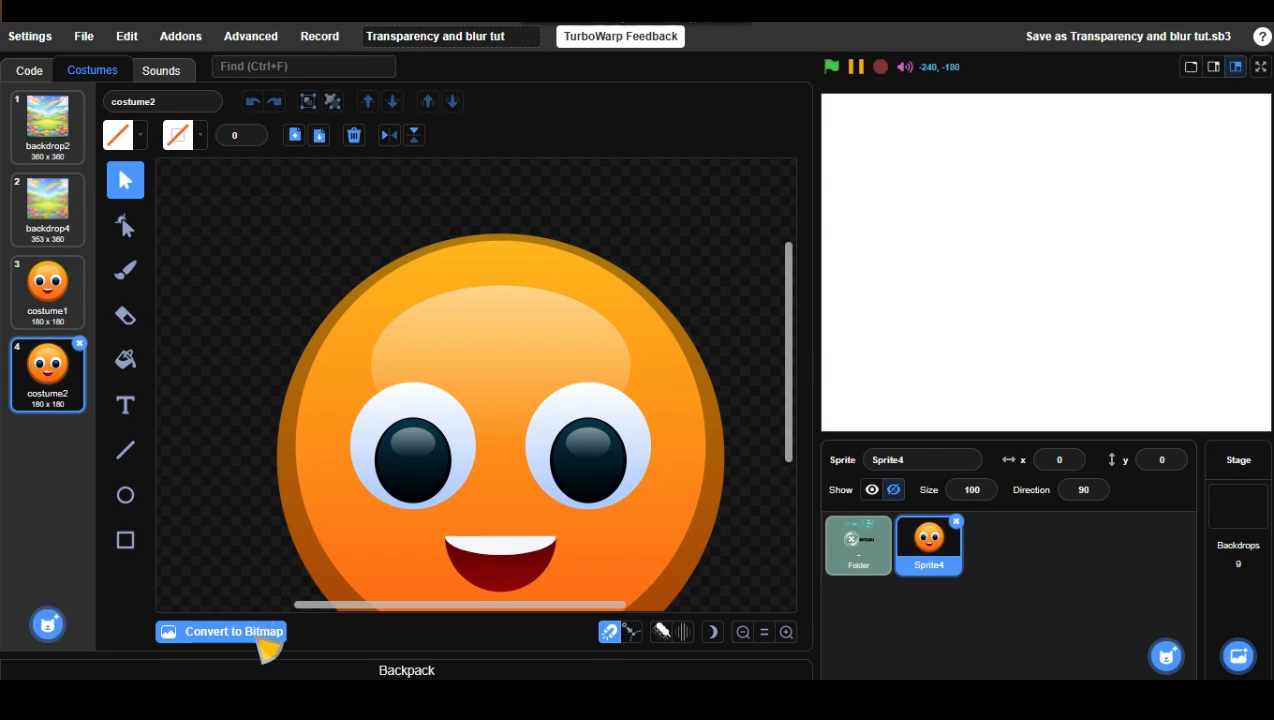
# Convert the full-size face in costume2 to bitmap and inspect its outer edge up close
pyautogui.click(262, 637)
pyautogui.keyDown('ctrl'); pyautogui.scroll(4, 455, 276); pyautogui.keyUp('ctrl')
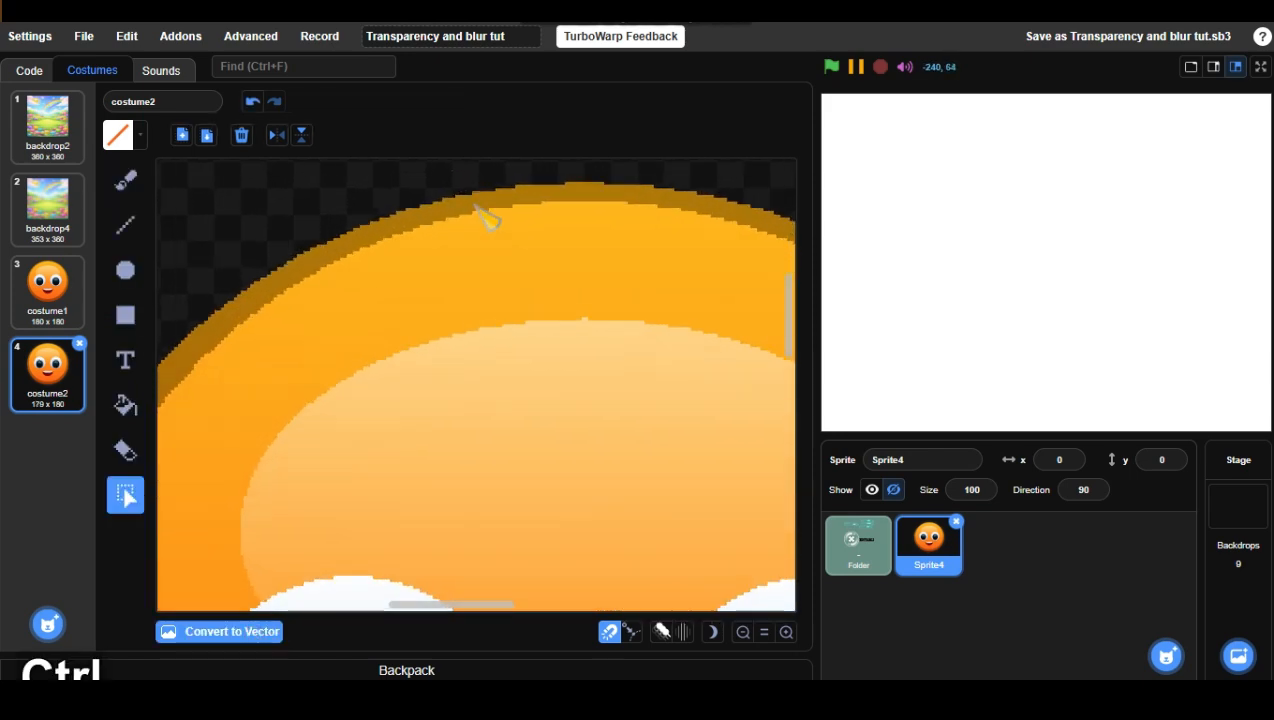
pyautogui.keyDown('ctrl'); pyautogui.scroll(1, 487, 220); pyautogui.keyUp('ctrl')
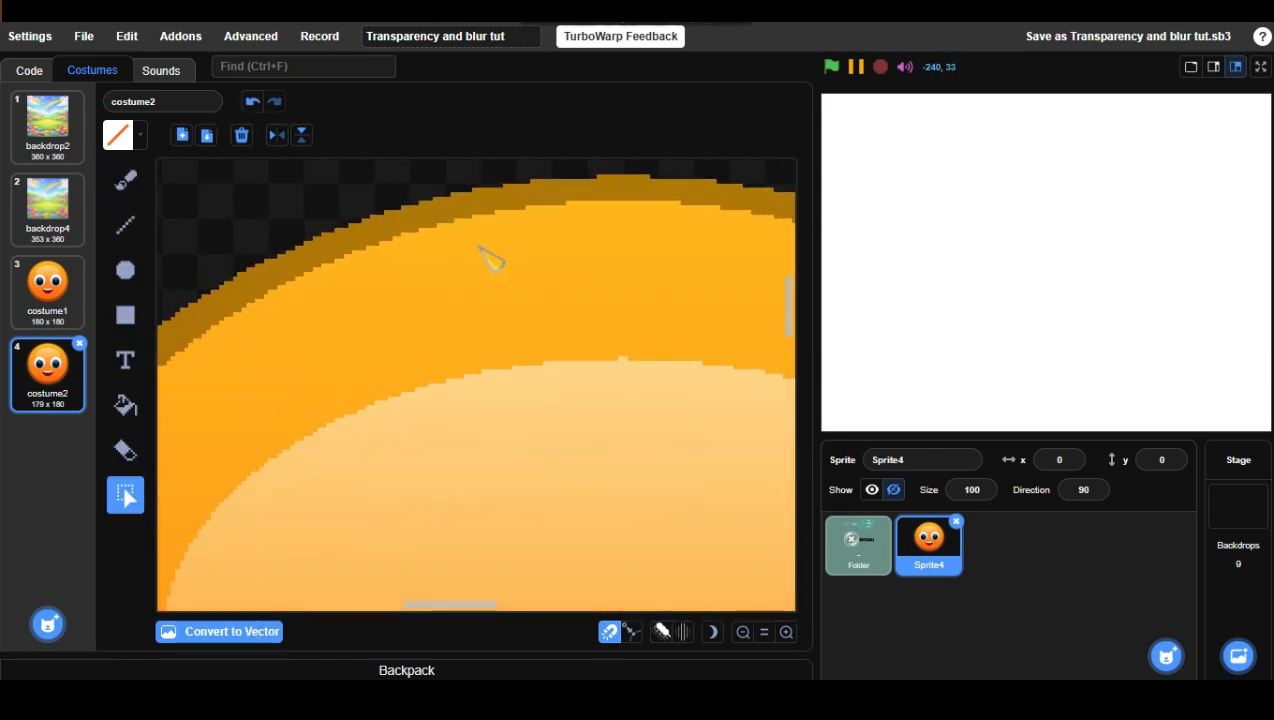
pyautogui.keyDown('ctrl'); pyautogui.scroll(-5, 470, 252); pyautogui.keyUp('ctrl')
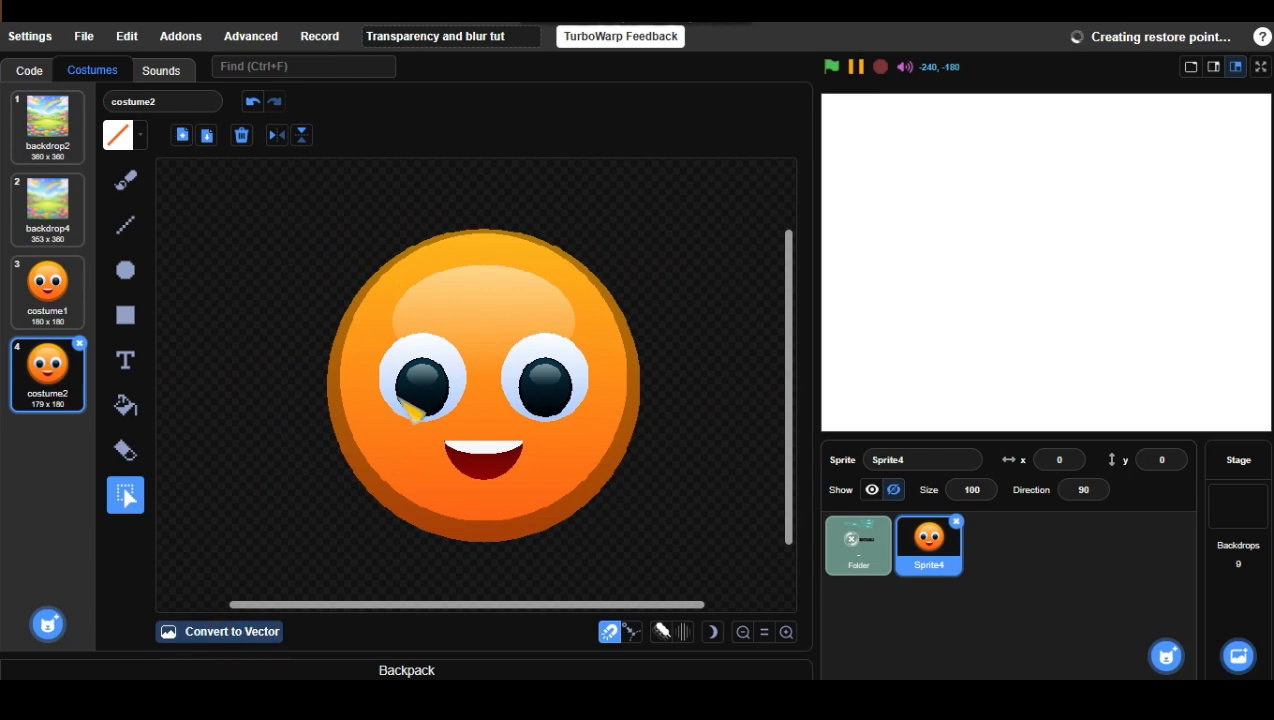
# Scale the costume2 face down slightly about its center to about 153 x 154, leaving the costume as bitmap
pyautogui.click(391, 326)
pyautogui.keyDown('alt'); pyautogui.moveTo(326, 227); pyautogui.dragTo(349, 252); pyautogui.keyUp('alt')
pyautogui.click(276, 632)
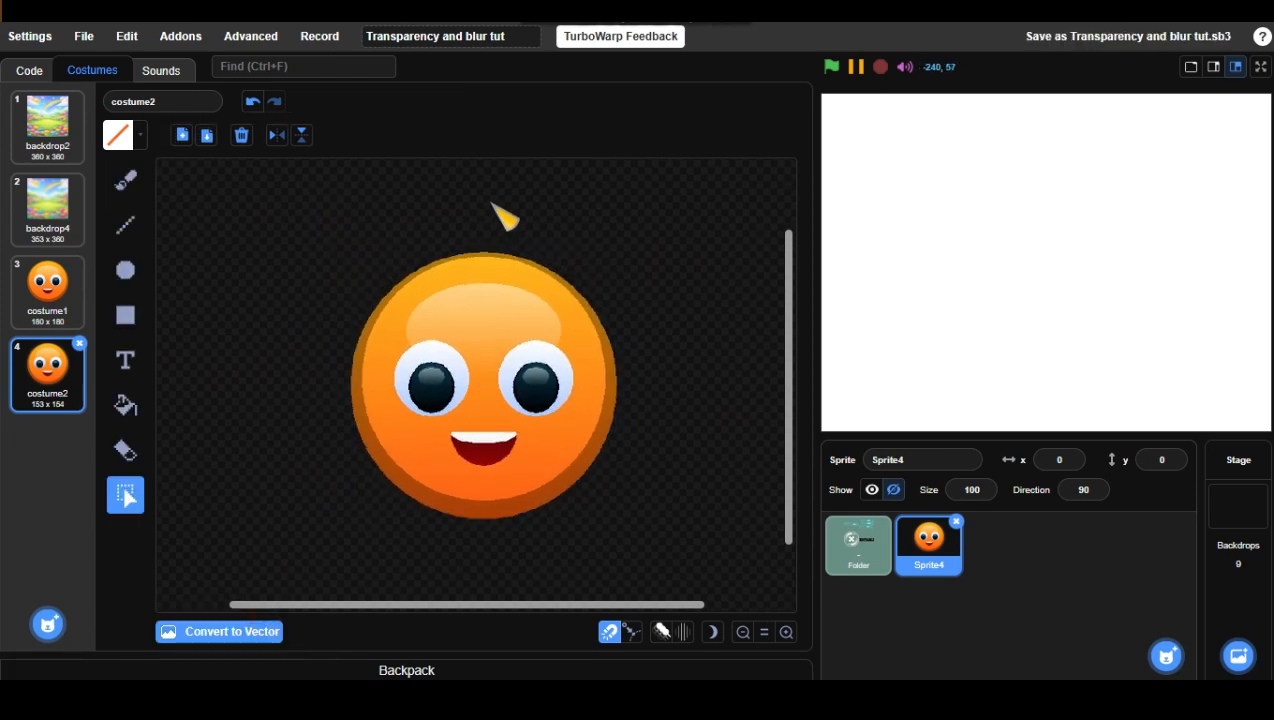
# Examine the edges and pixels of the slightly shrunken costume2 face up close
pyautogui.keyDown('ctrl'); pyautogui.scroll(5, 440, 290); pyautogui.keyUp('ctrl')
pyautogui.scroll(-2, 455, 315)
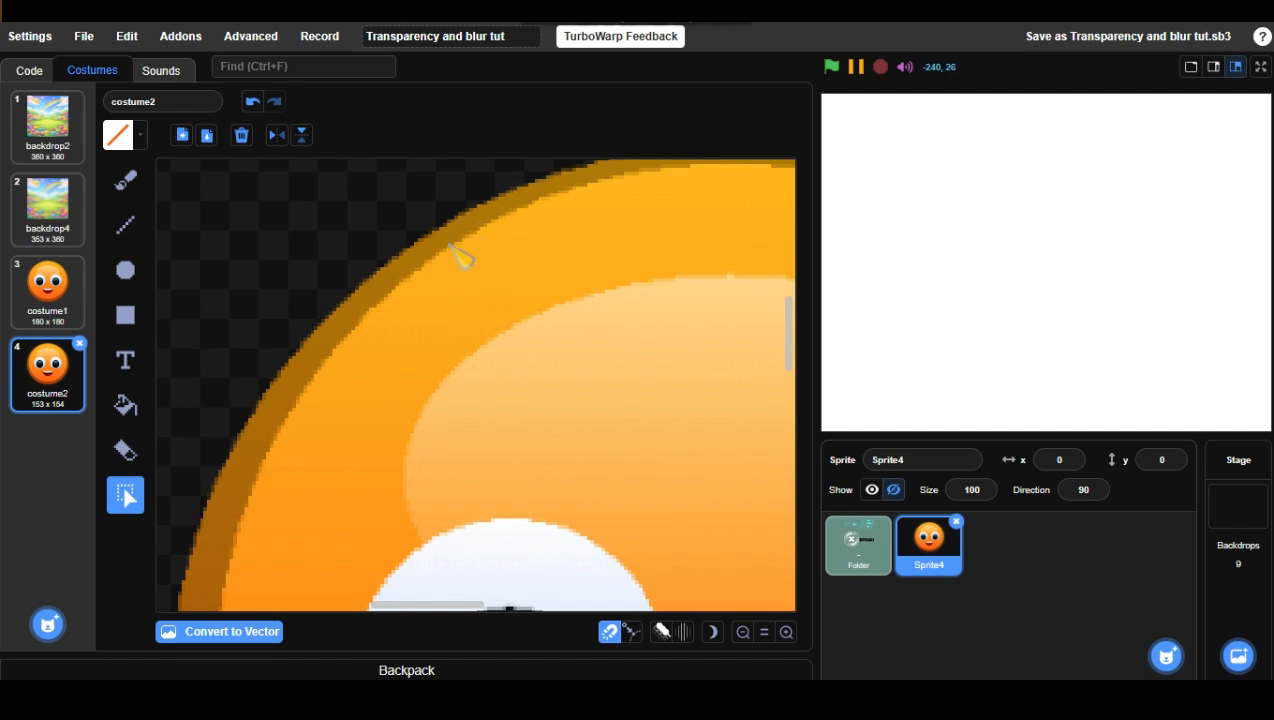
pyautogui.hscroll(2, 358, 356)
pyautogui.keyDown('ctrl'); pyautogui.scroll(-3, 317, 295); pyautogui.keyUp('ctrl')
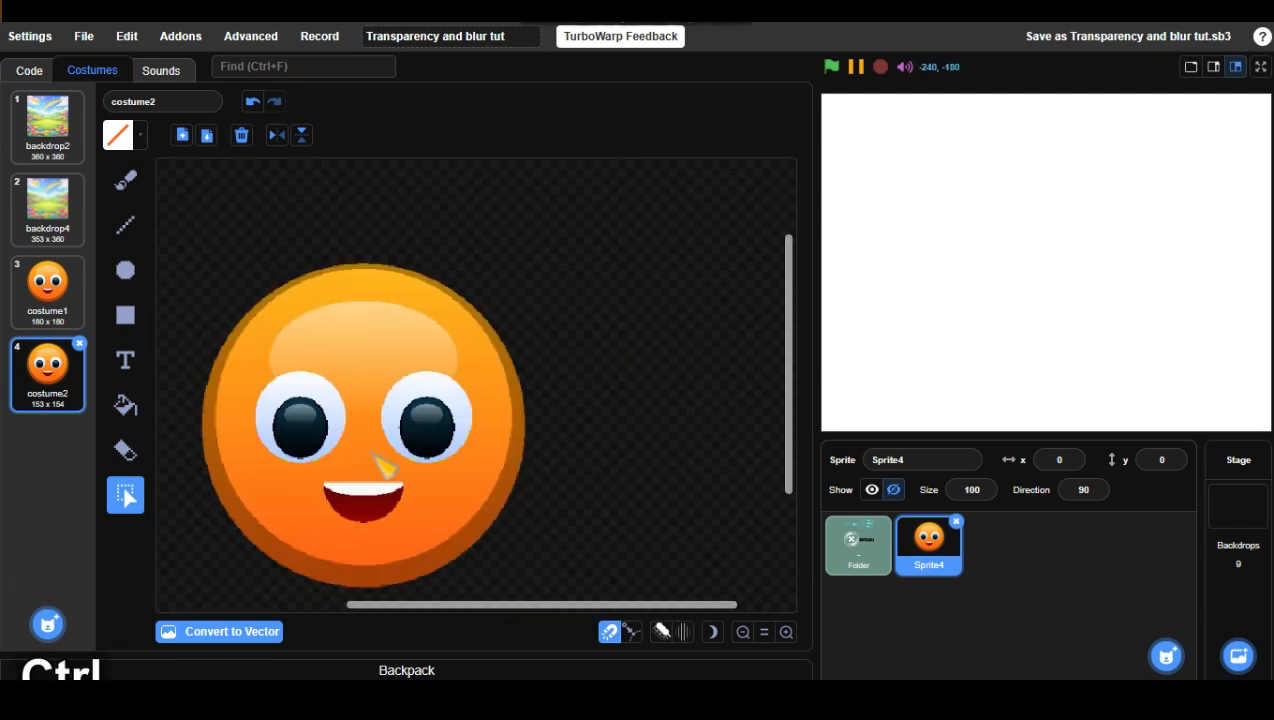
pyautogui.keyDown('ctrl'); pyautogui.scroll(1, 375, 457); pyautogui.keyUp('ctrl')
pyautogui.hscroll(-3, 355, 427)
pyautogui.hscroll(2, 421, 382)
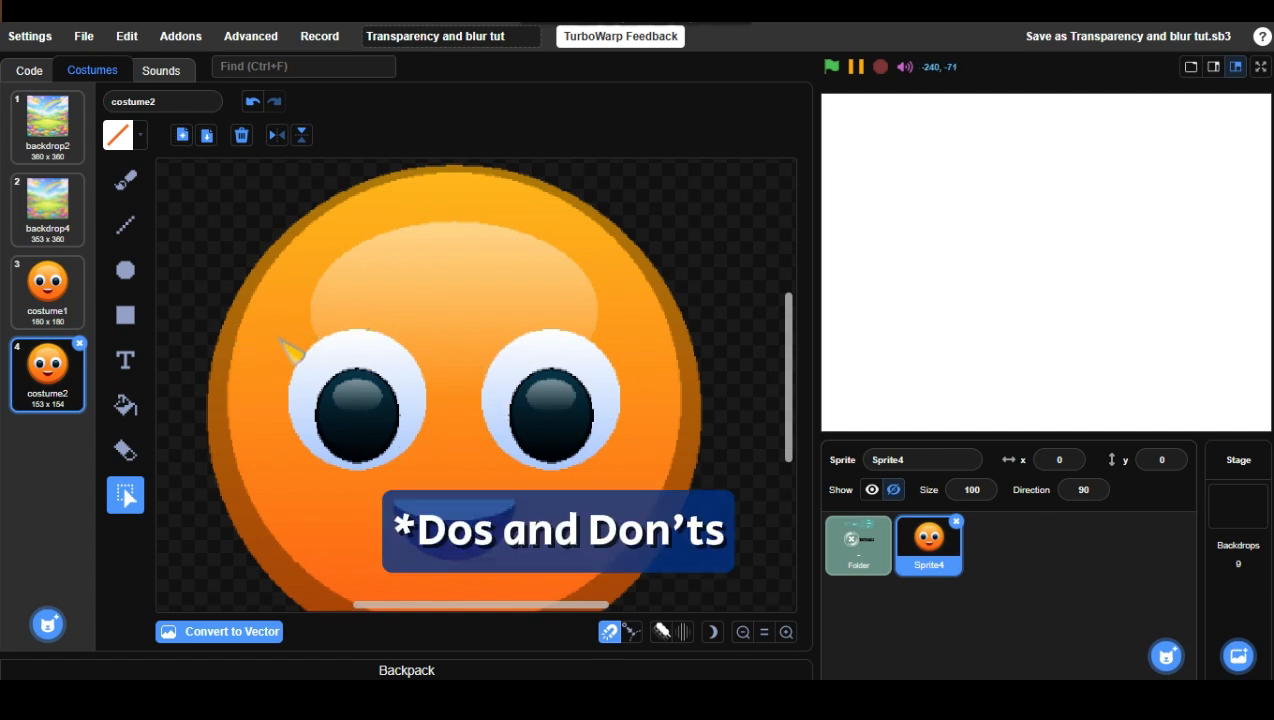
# Convert costume2 to vector and shrink the face to about 11 x 11 at the canvas center
pyautogui.click(217, 638)
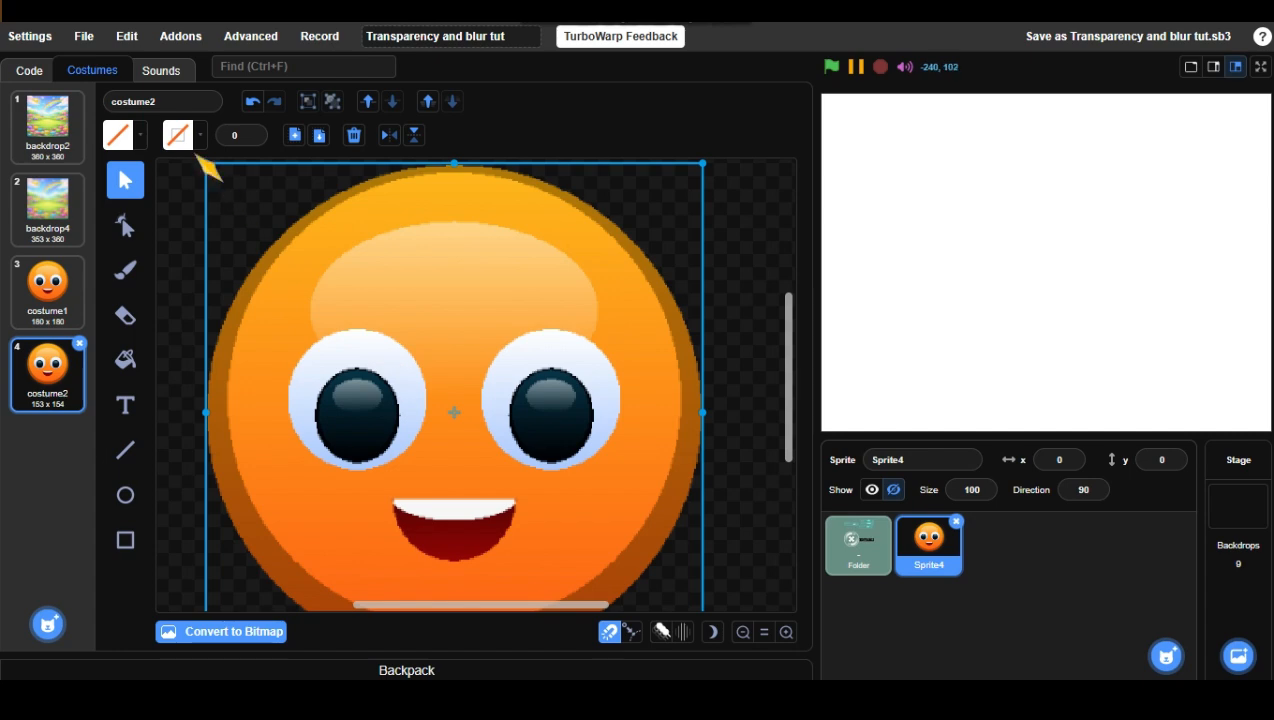
pyautogui.scroll(-4, 400, 320)
pyautogui.moveTo(427, 366); pyautogui.dragTo(430, 384)
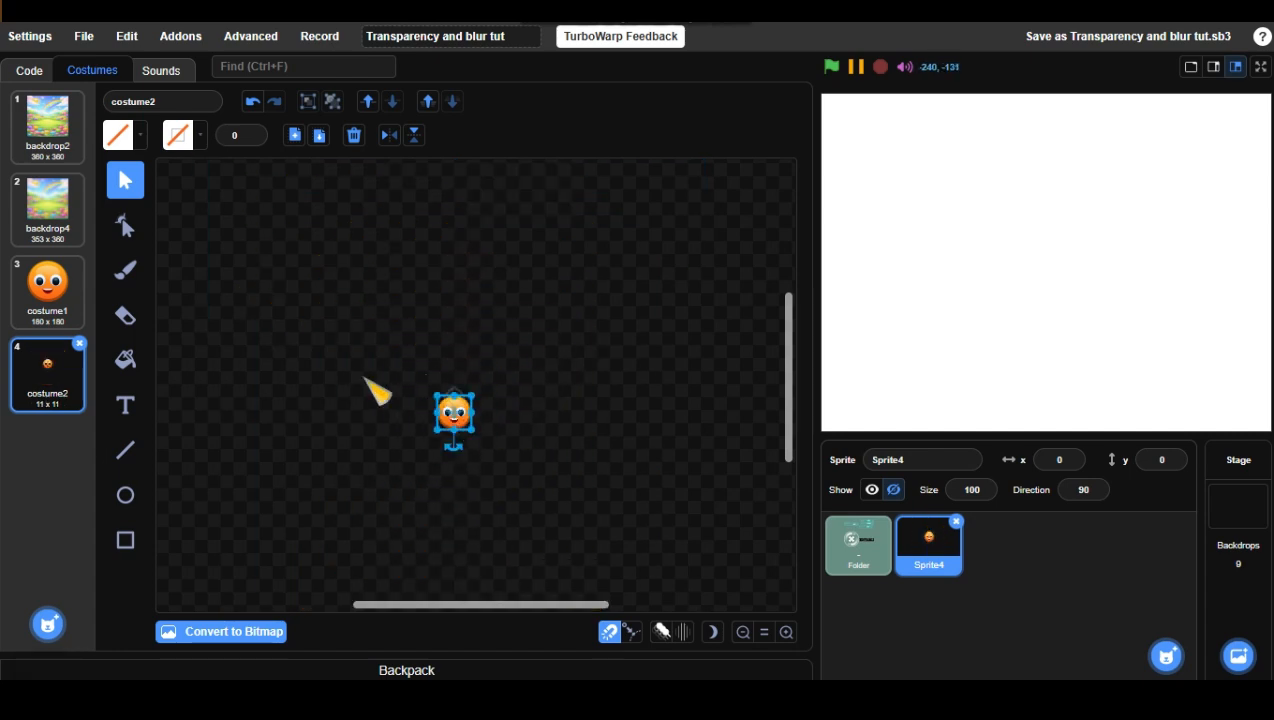
pyautogui.moveTo(458, 428); pyautogui.dragTo(447, 405)
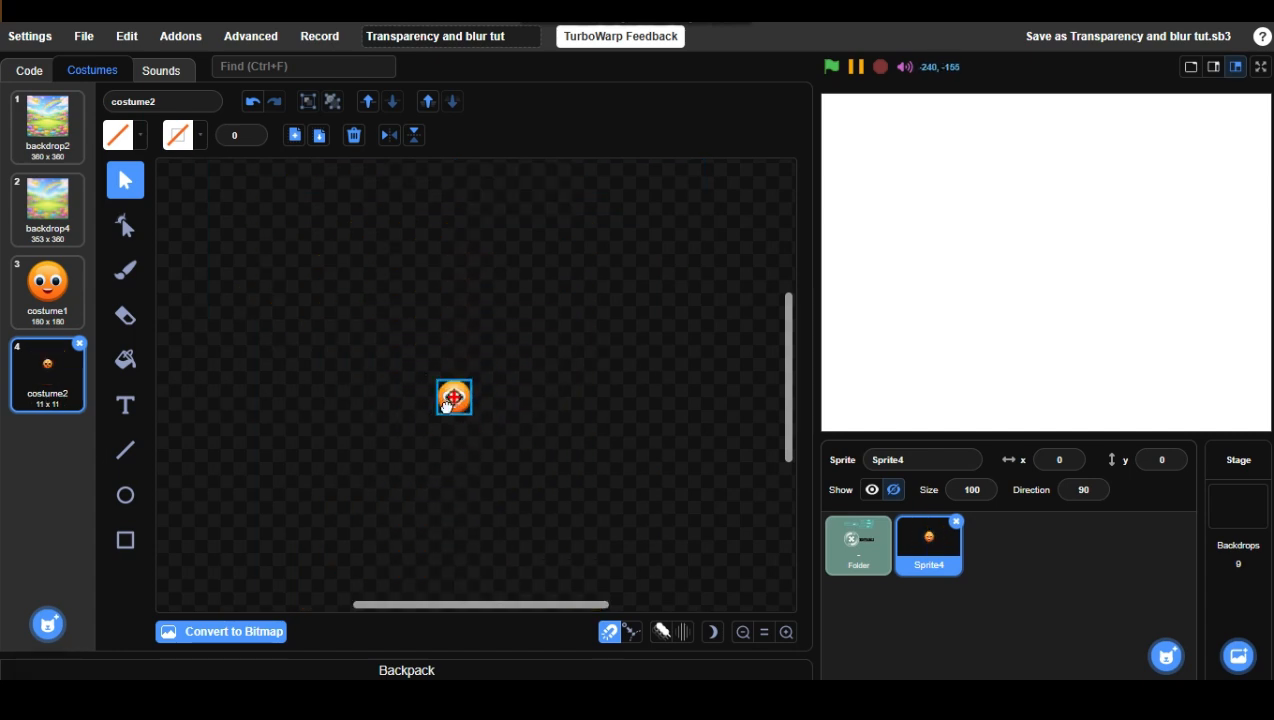
# Rasterize the tiny costume2 face by converting it to bitmap, then return it to vector
pyautogui.scroll(5, 452, 400)
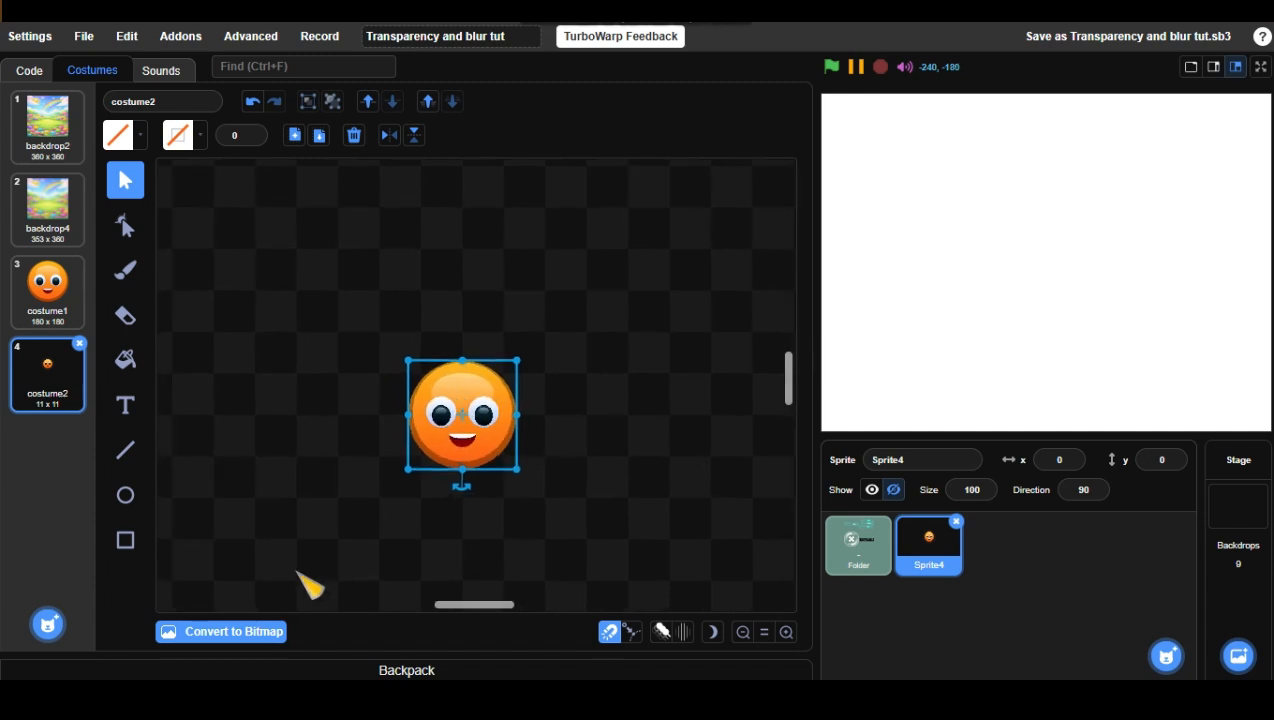
pyautogui.click(238, 633)
pyautogui.click(262, 642)
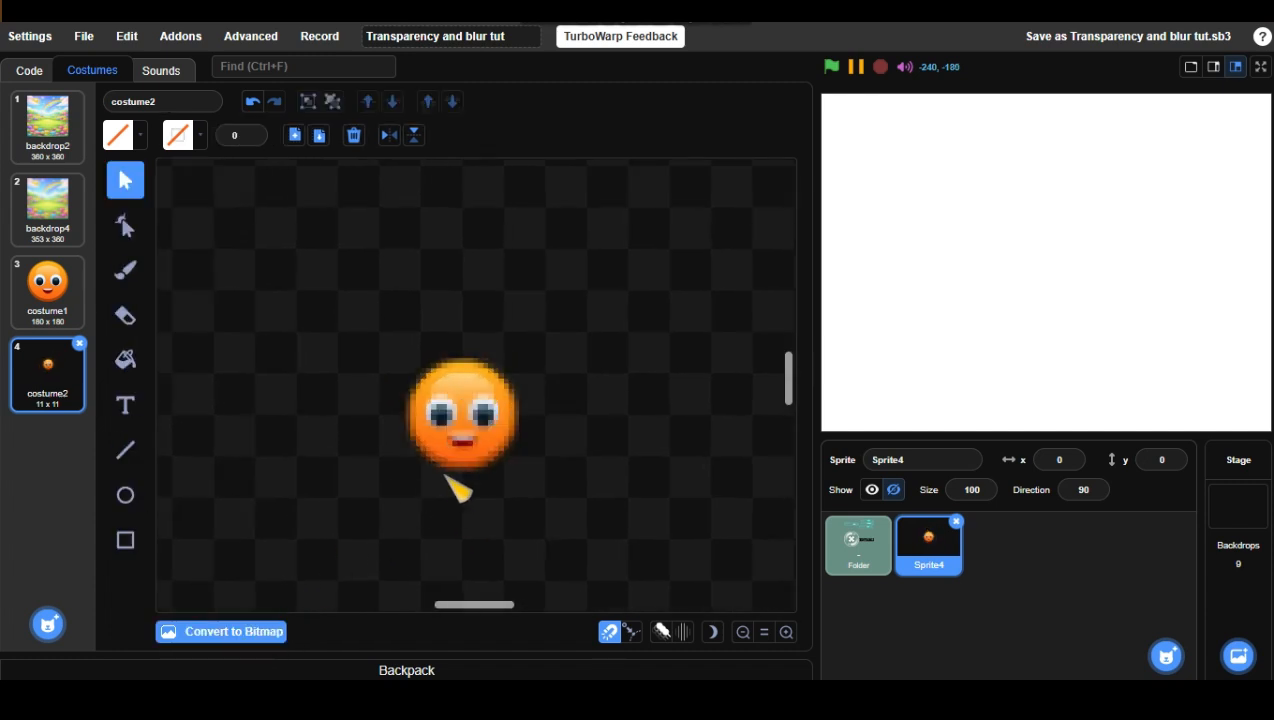
# Enlarge the pixelated costume2 face about its center to roughly 341 x 341 and convert it to bitmap
pyautogui.scroll(-3, 463, 437)
pyautogui.scroll(6, 320, 265)
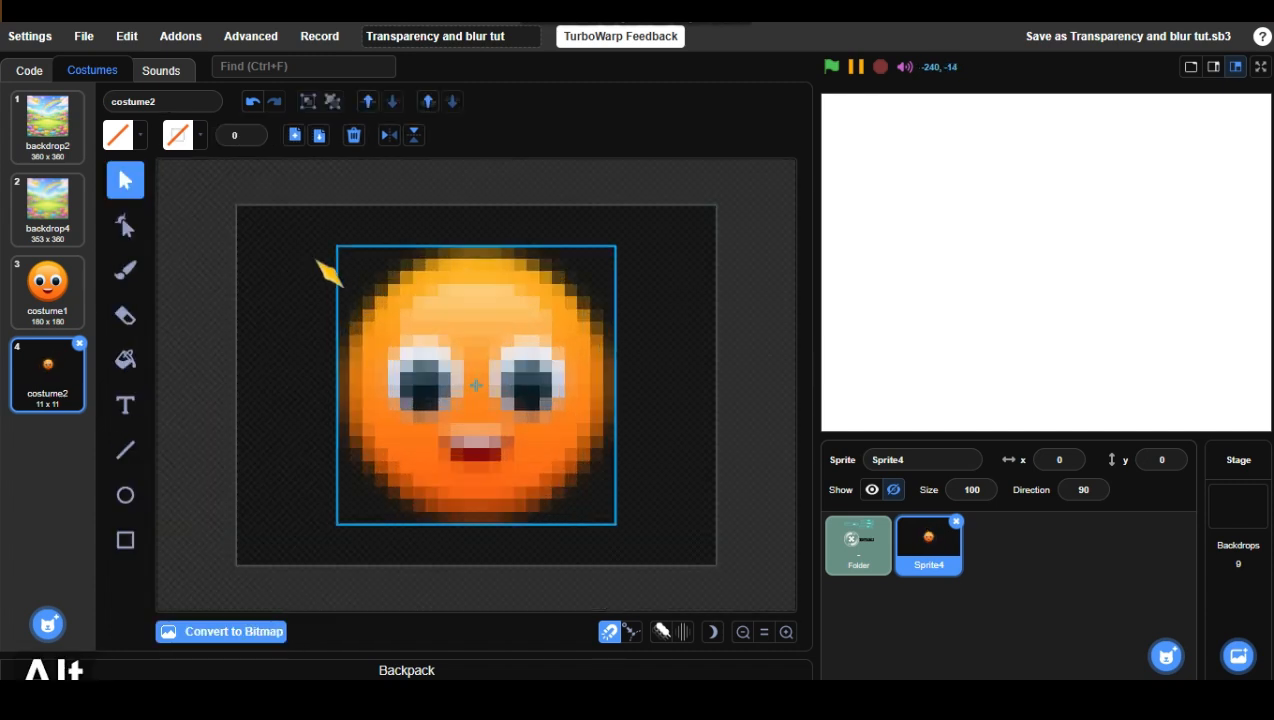
pyautogui.moveTo(297, 253); pyautogui.dragTo(302, 255)
pyautogui.scroll(3, 549, 299)
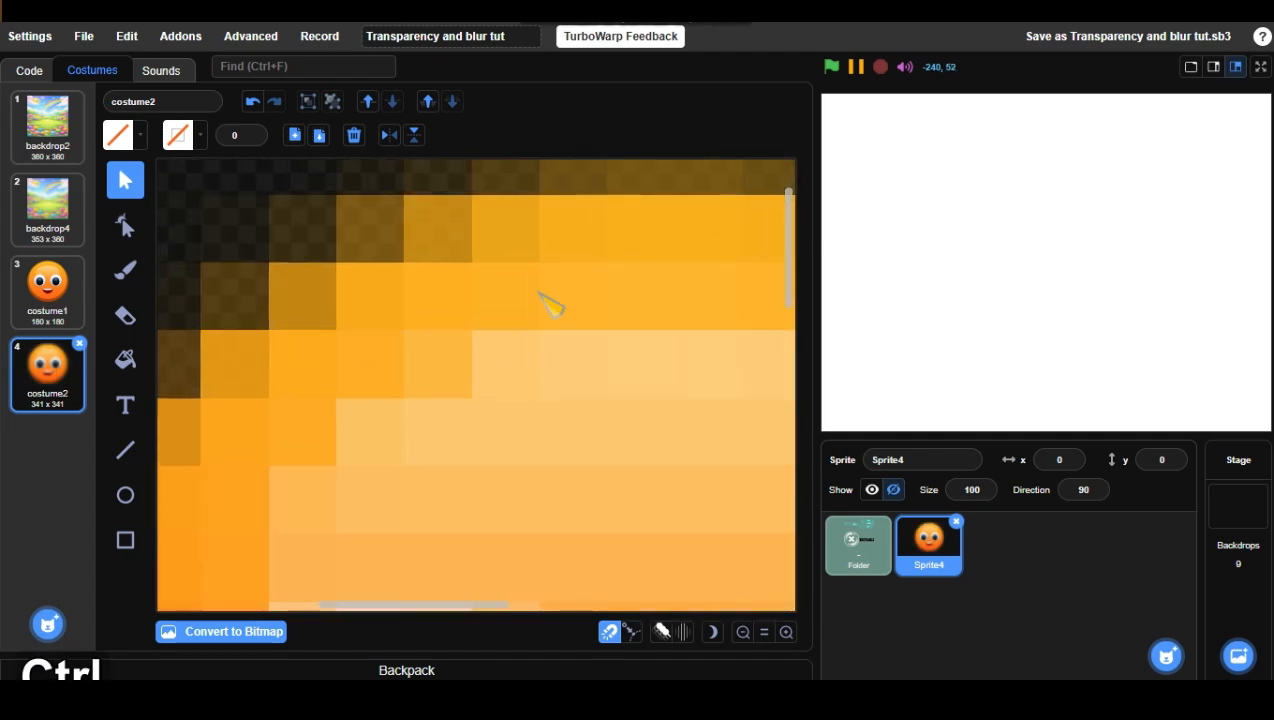
pyautogui.scroll(2, 526, 219)
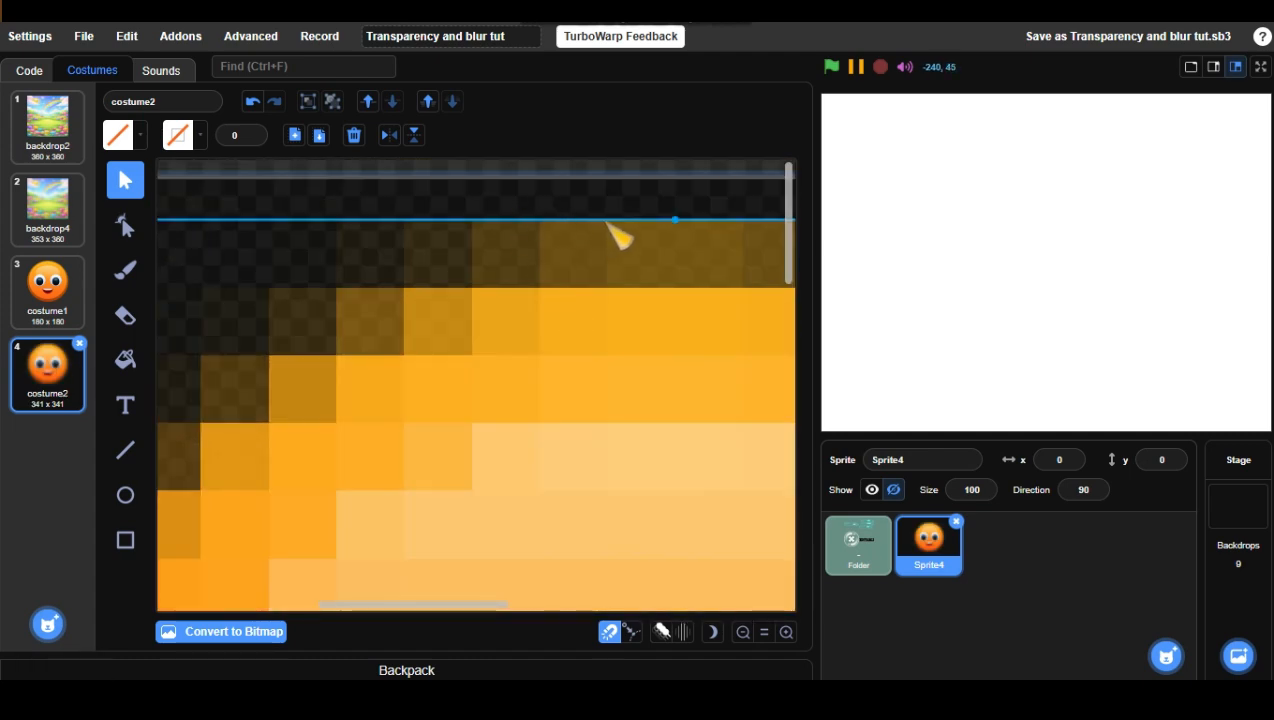
pyautogui.click(228, 632)
# Examine the blurred eyes and the left and upper edges of the costume2 face up close
pyautogui.scroll(-3, 508, 345)
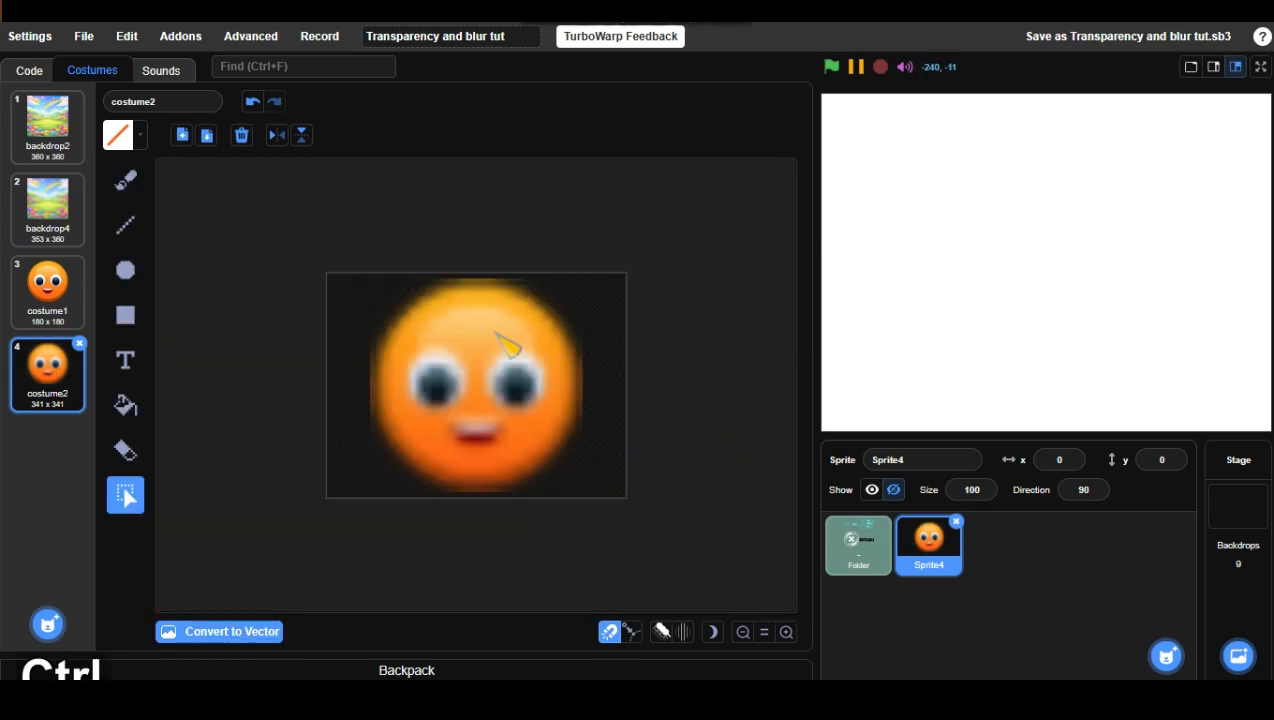
pyautogui.scroll(4, 490, 370)
pyautogui.scroll(2, 400, 424)
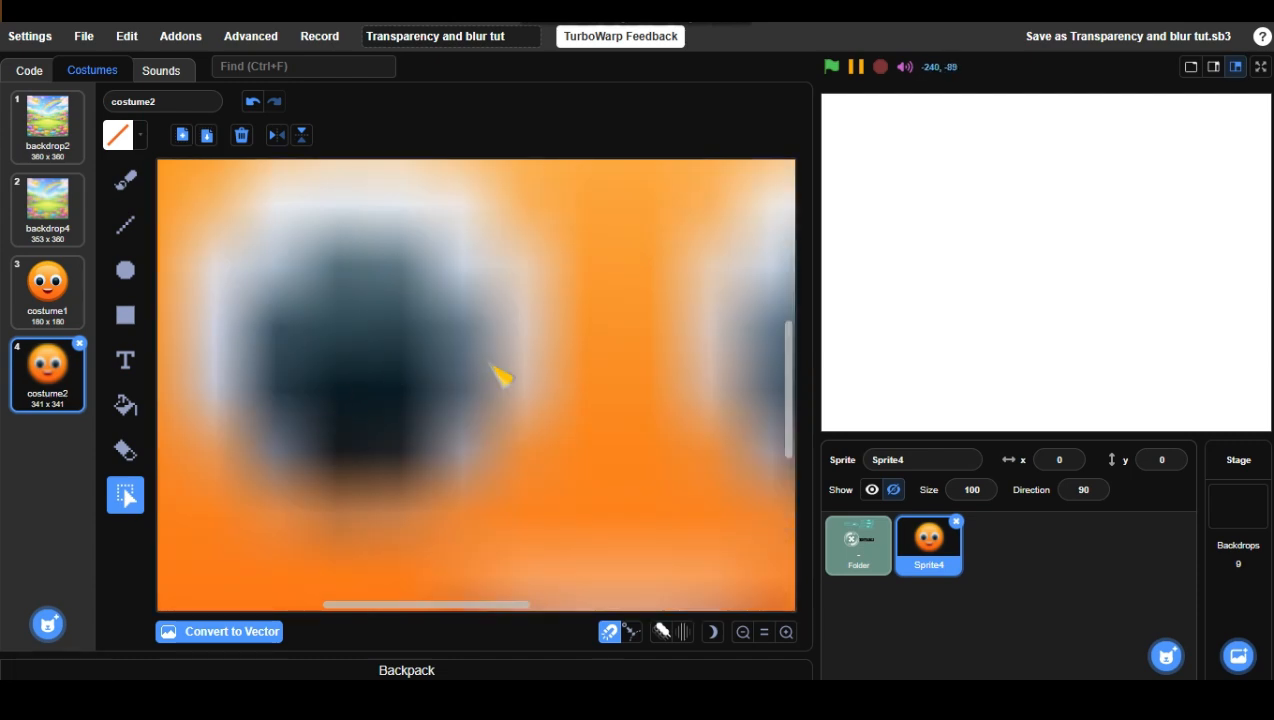
pyautogui.hscroll(-3, 500, 375)
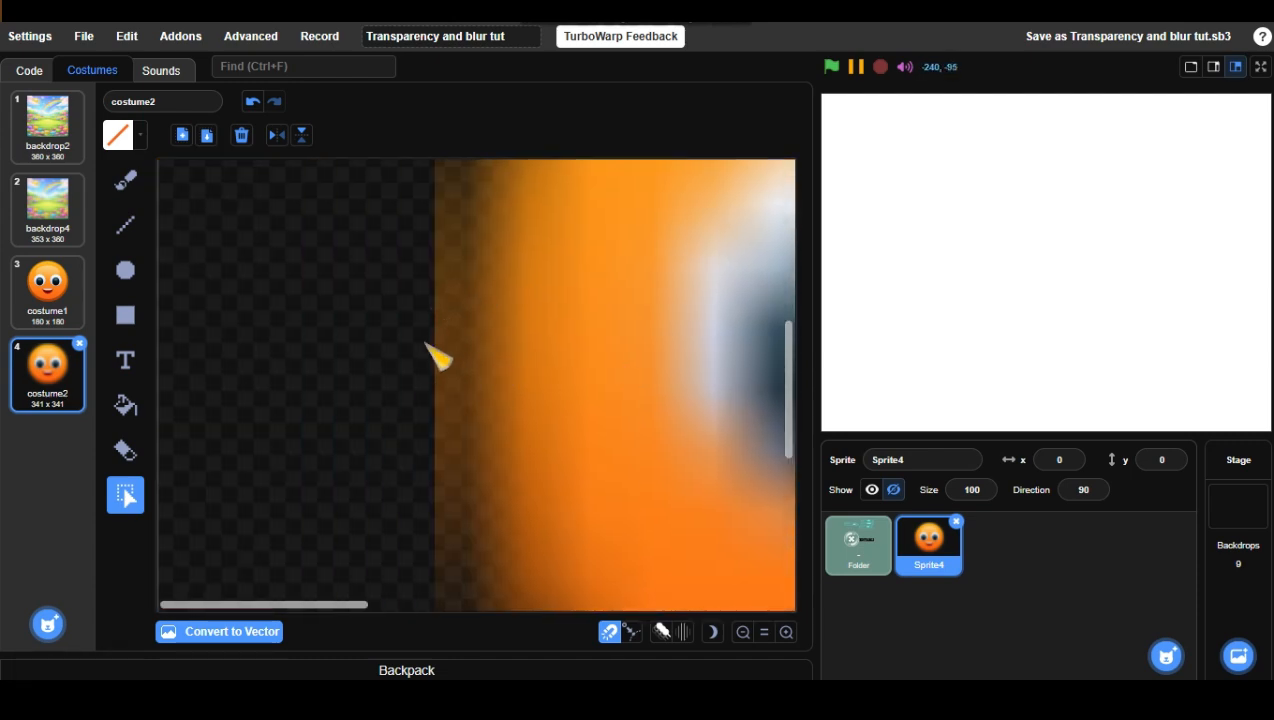
pyautogui.scroll(3, 480, 440)
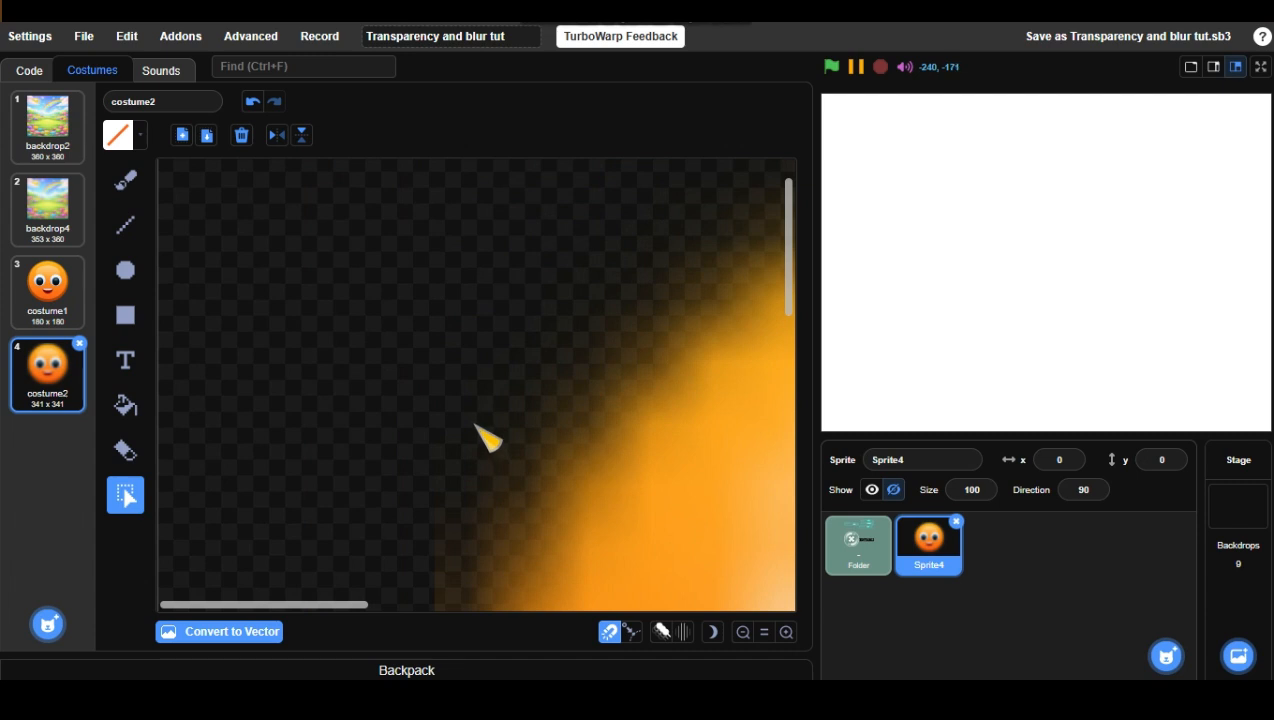
pyautogui.hscroll(3, 483, 434)
pyautogui.scroll(-2, 500, 400)
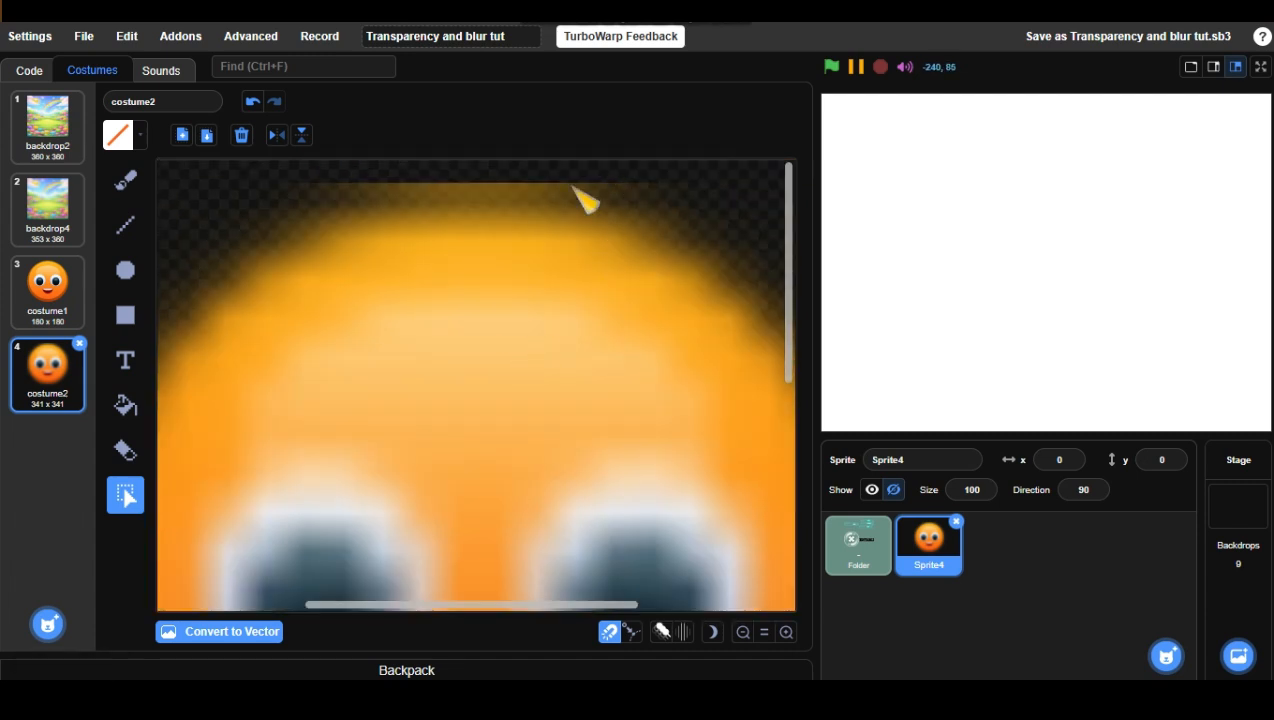
# Convert costume2 back to vector and inspect the cropped upper and left edges of the blurred face's bounding box
pyautogui.click(262, 632)
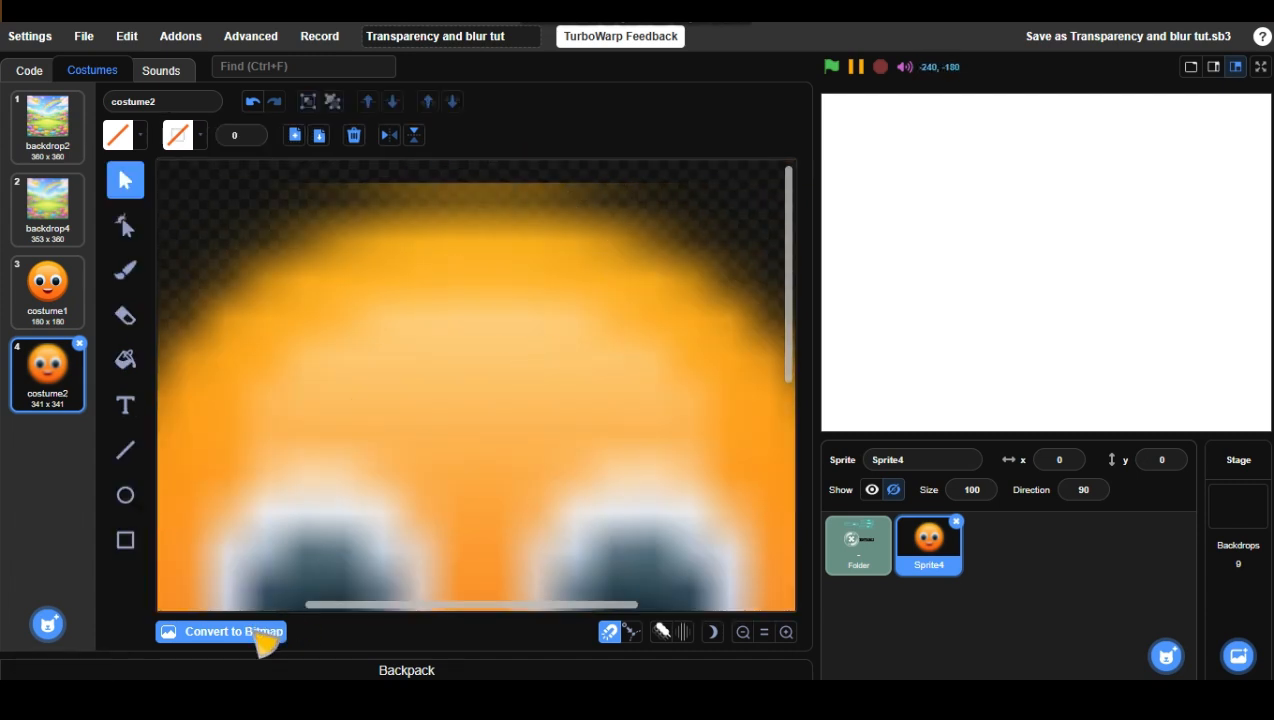
pyautogui.click(462, 264)
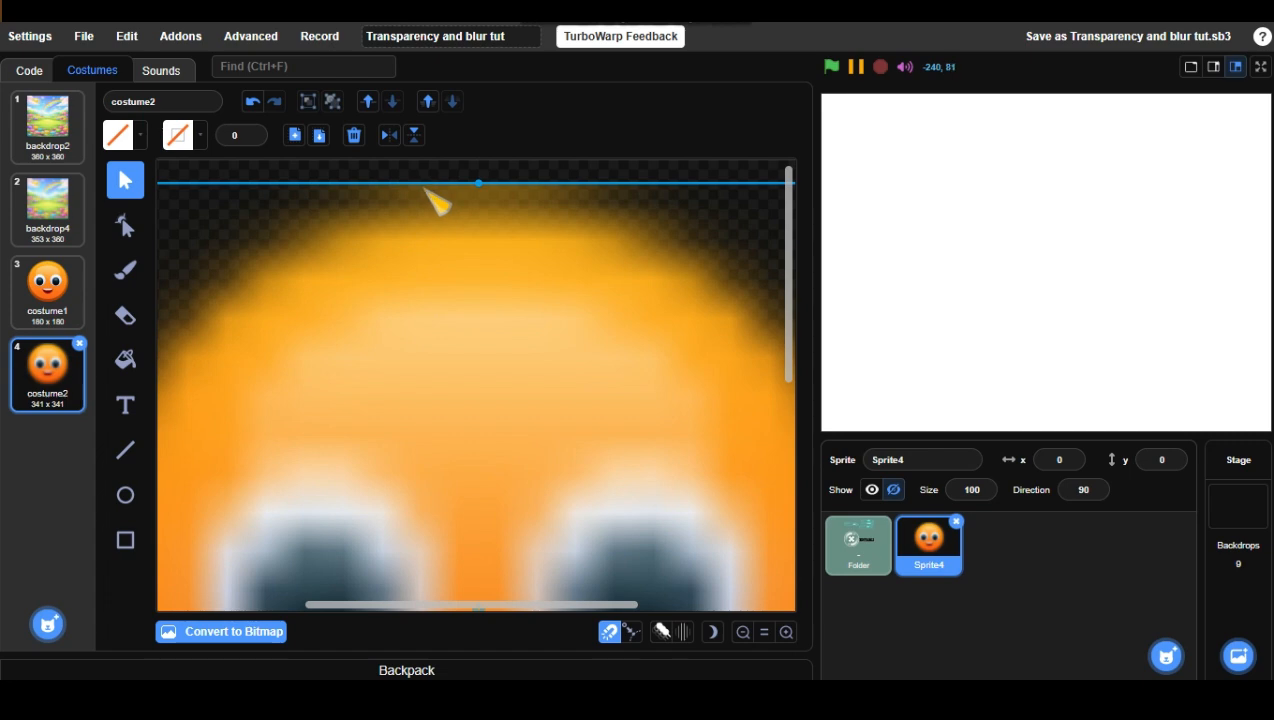
pyautogui.press('shift')
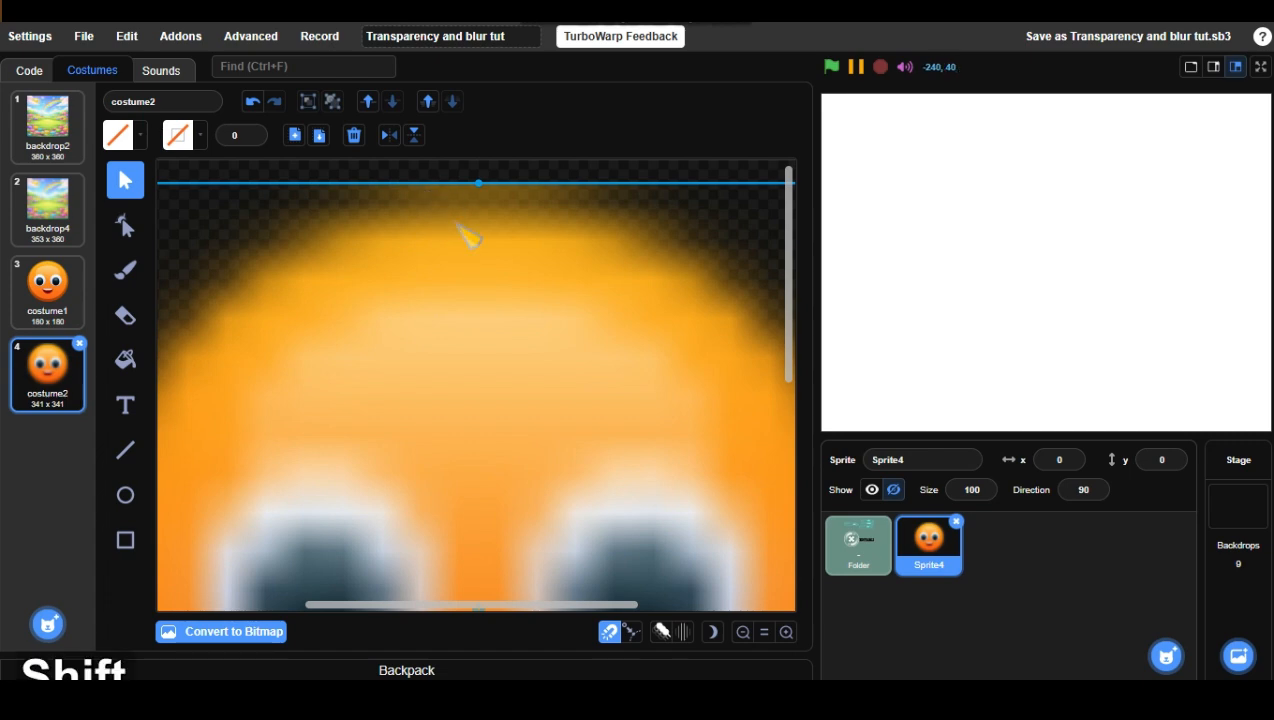
pyautogui.hscroll(-2, 498, 199)
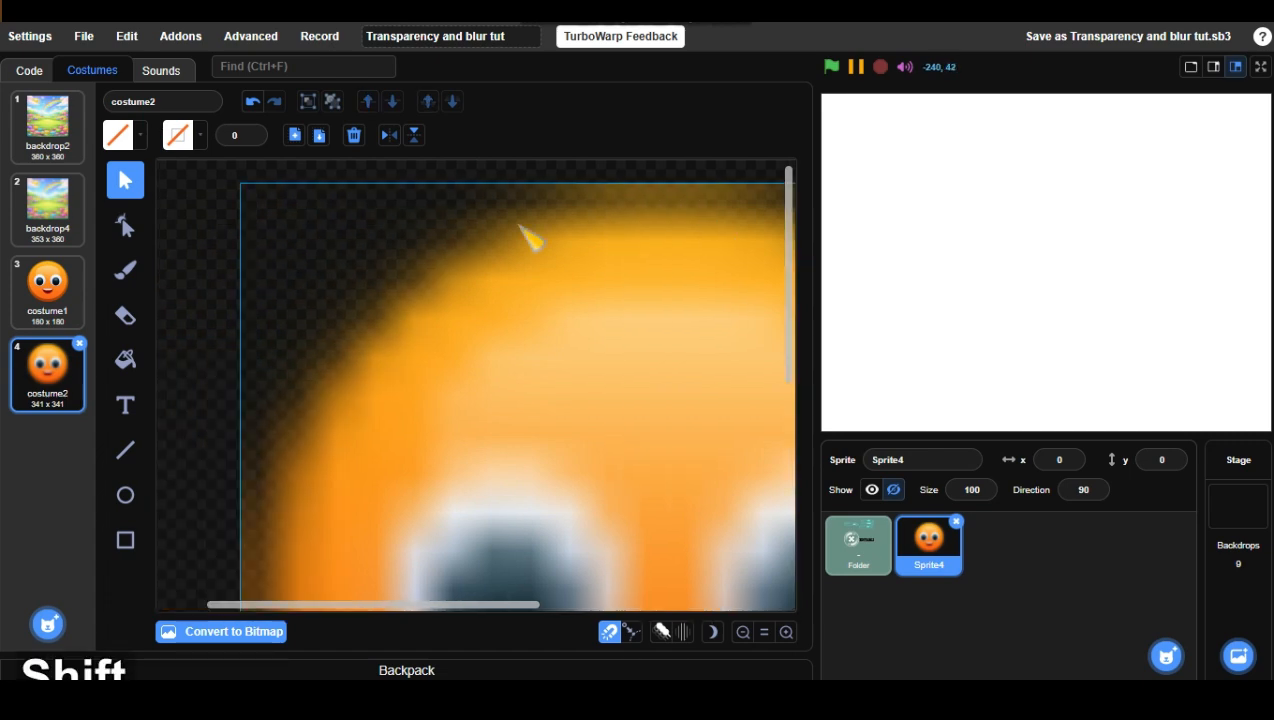
pyautogui.scroll(-1, 526, 242)
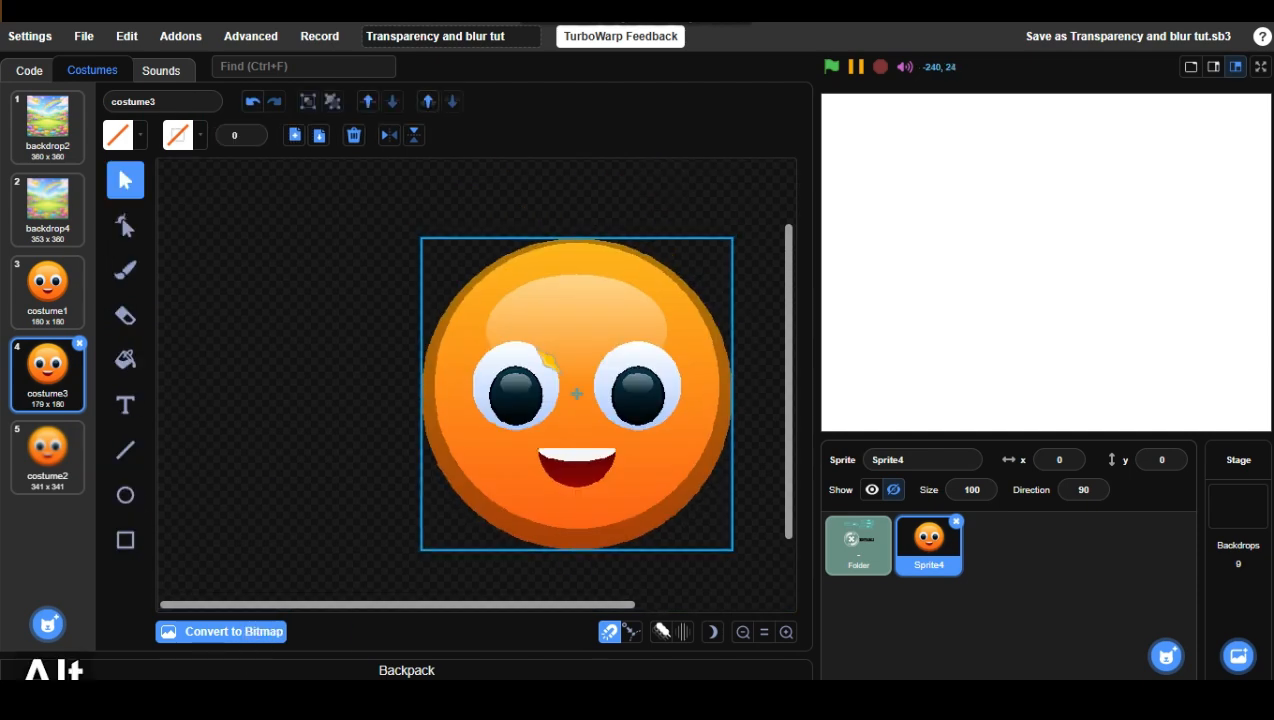
# Enlarge the costume3 face about its center to roughly 211 x 211, blurring it through repeated bitmap and vector conversions
pyautogui.moveTo(421, 236); pyautogui.dragTo(392, 202)
pyautogui.click(250, 634)
pyautogui.click(250, 634)
pyautogui.click(540, 408)
pyautogui.click(250, 636)
pyautogui.click(250, 636)
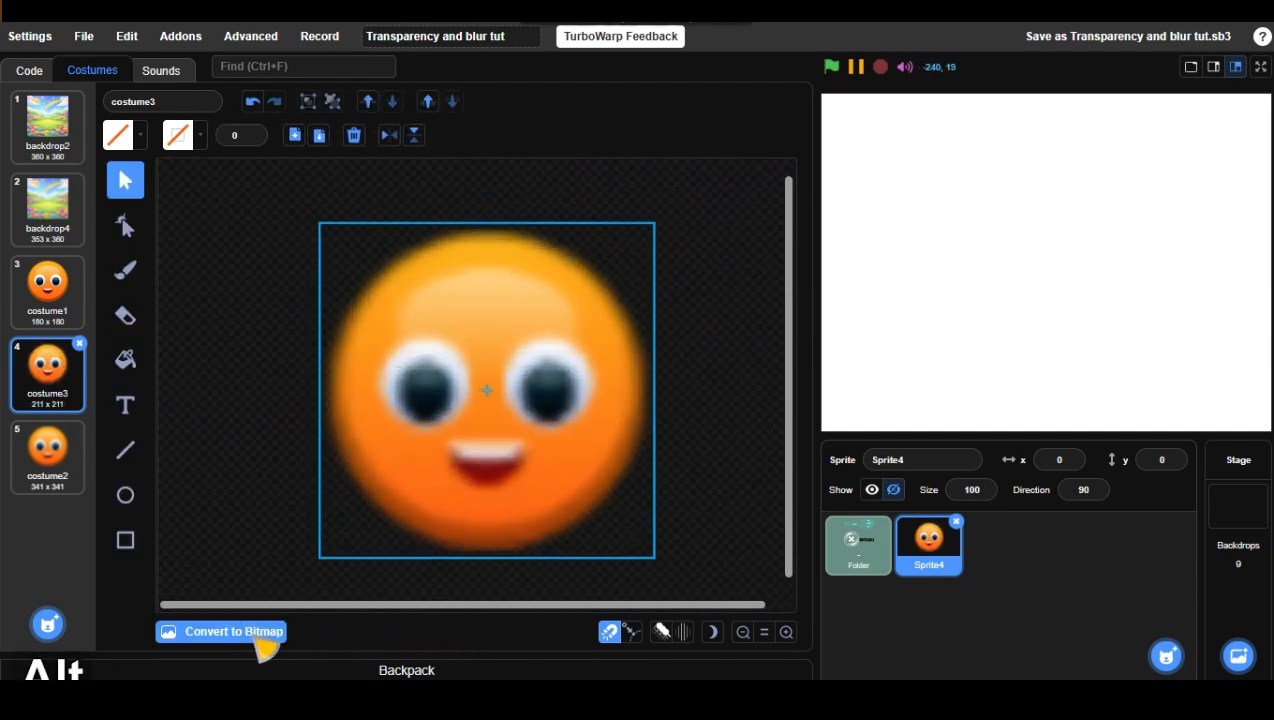
# Rasterize the costume3 face again, enlarge it about its center to roughly 348 x 347, and leave it as vector
pyautogui.click(255, 636)
pyautogui.click(255, 636)
pyautogui.moveTo(319, 224); pyautogui.dragTo(294, 214)
pyautogui.click(260, 639)
pyautogui.click(260, 639)
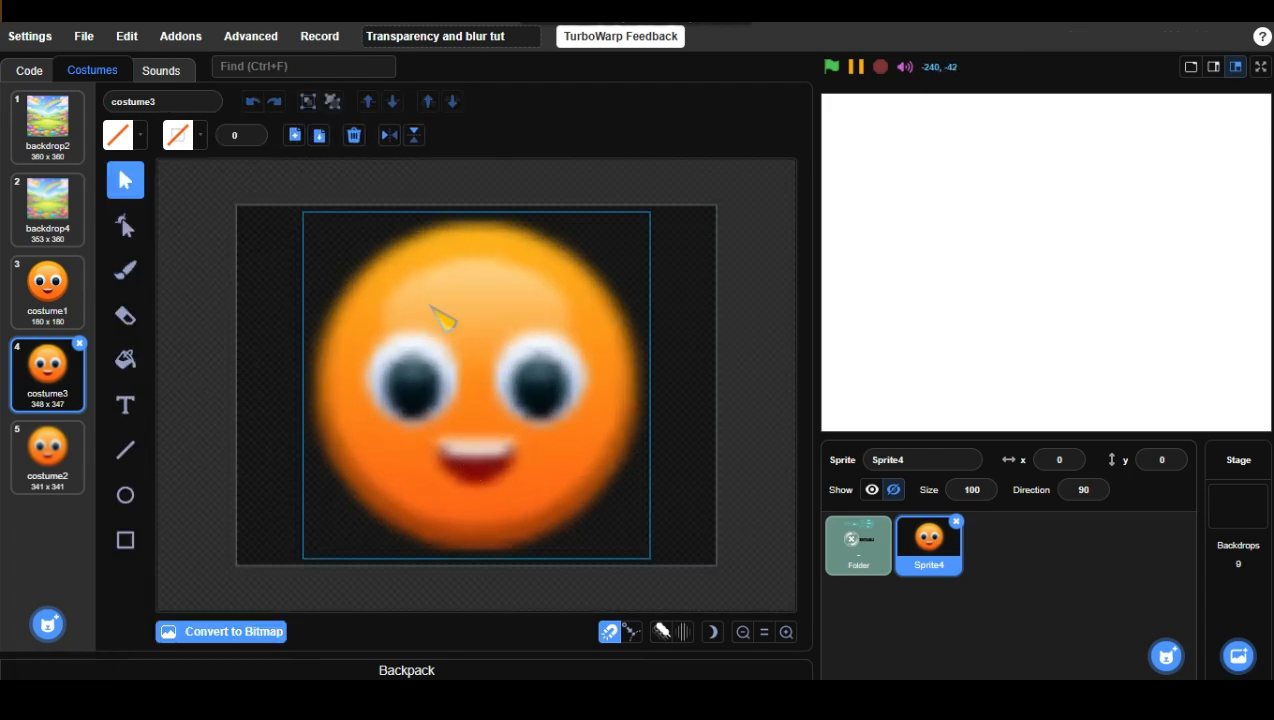
# Examine the blurred edges of the costume3 face up close and compare it with costume2, costume1 and backdrop4
pyautogui.keyDown('ctrl'); pyautogui.scroll(2, 520, 228); pyautogui.keyUp('ctrl')
pyautogui.scroll(1, 526, 290)
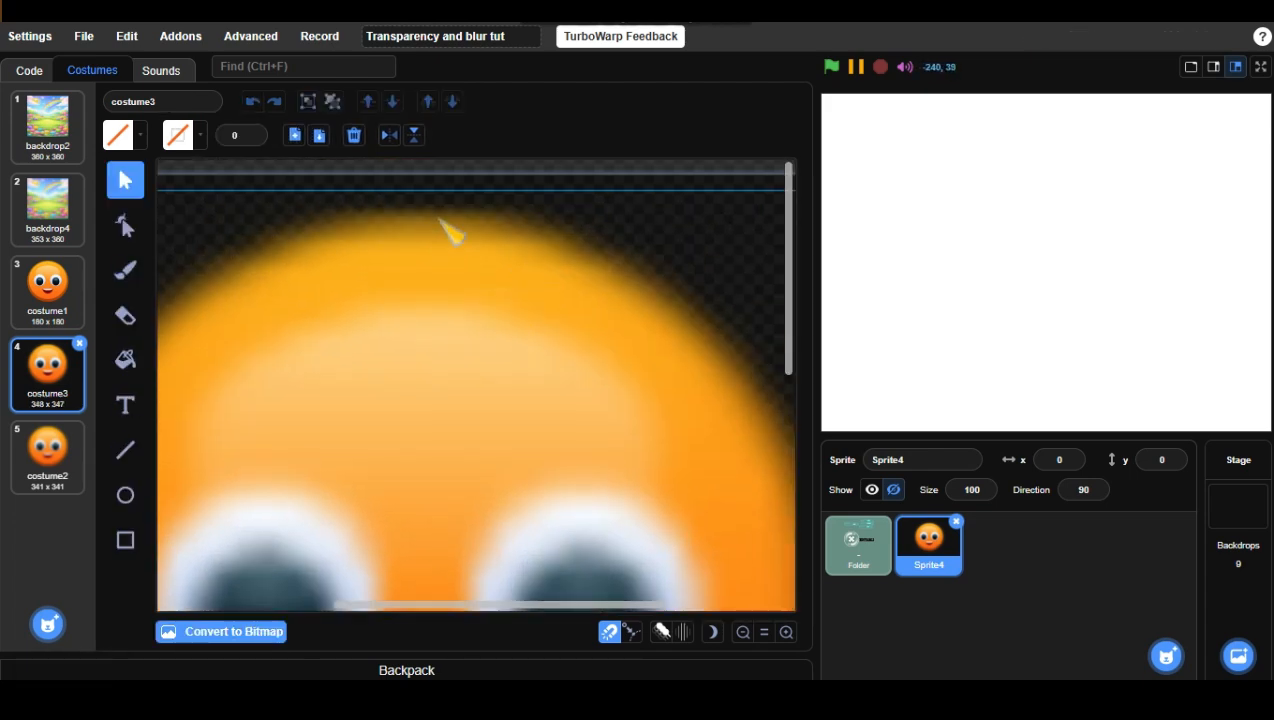
pyautogui.keyDown('ctrl'); pyautogui.scroll(-2, 633, 280); pyautogui.keyUp('ctrl')
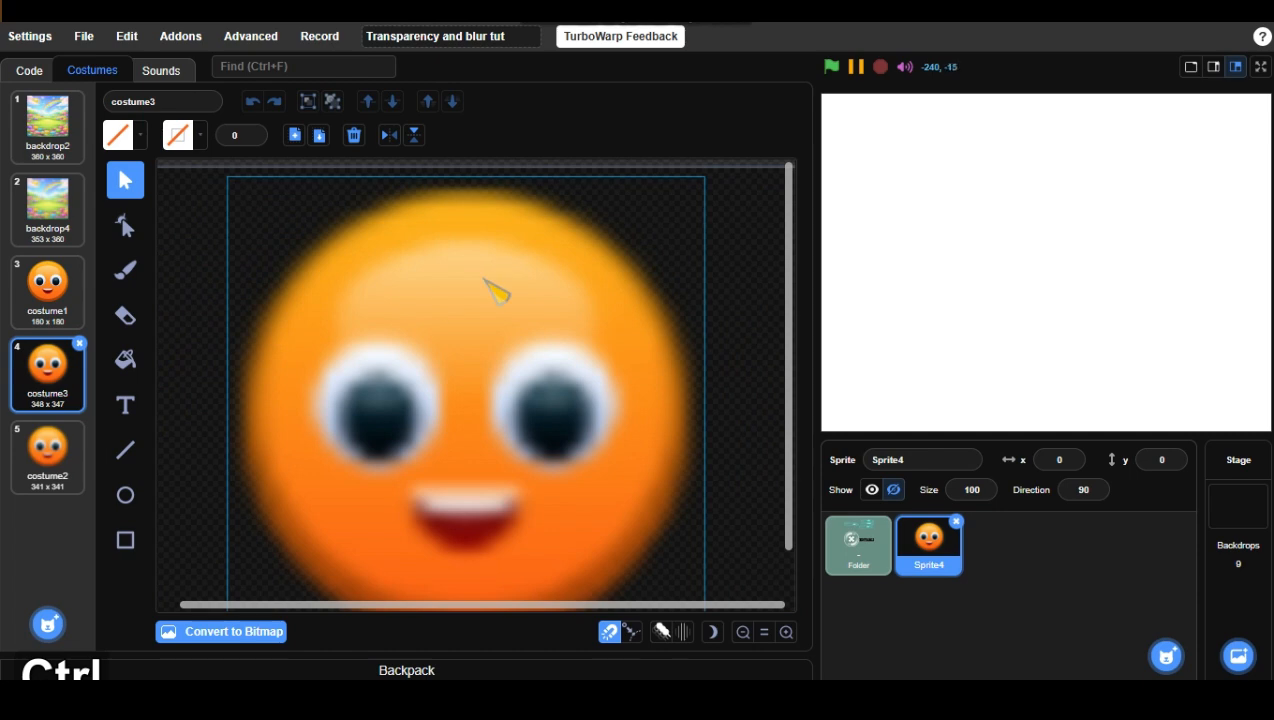
pyautogui.keyDown('ctrl'); pyautogui.scroll(-2, 484, 279); pyautogui.keyUp('ctrl')
pyautogui.click(35, 440)
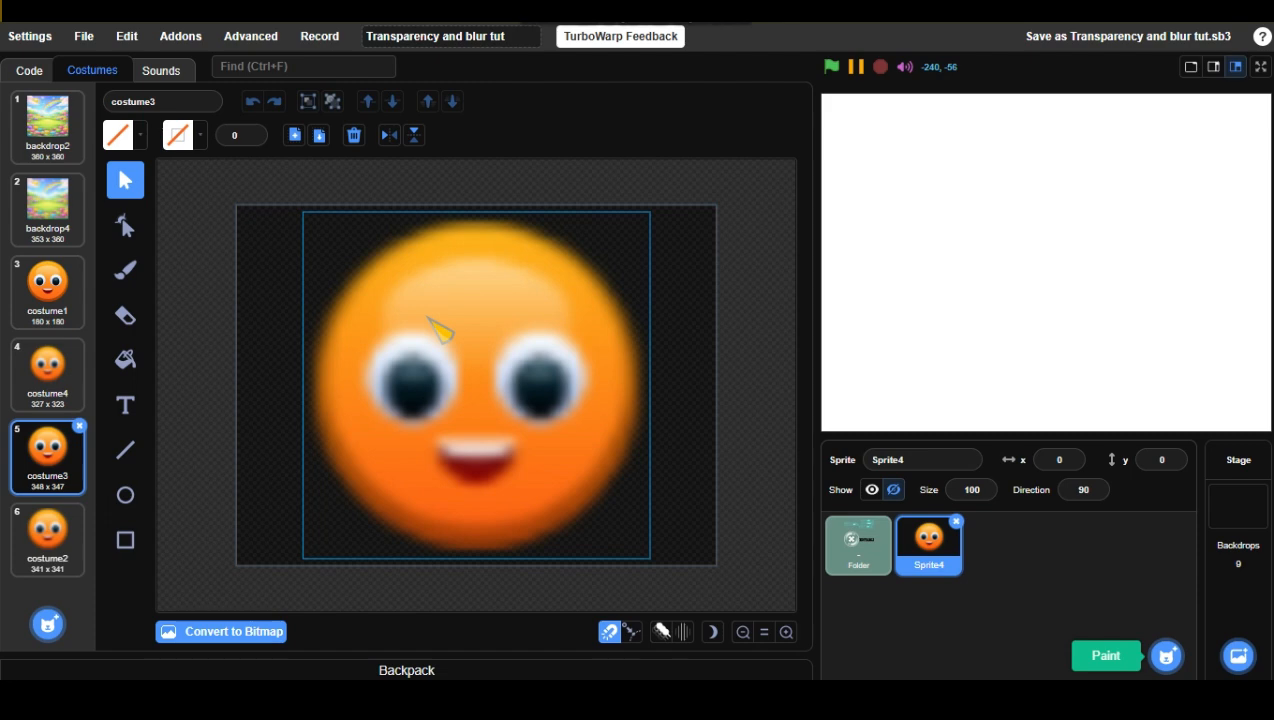
pyautogui.click(71, 315)
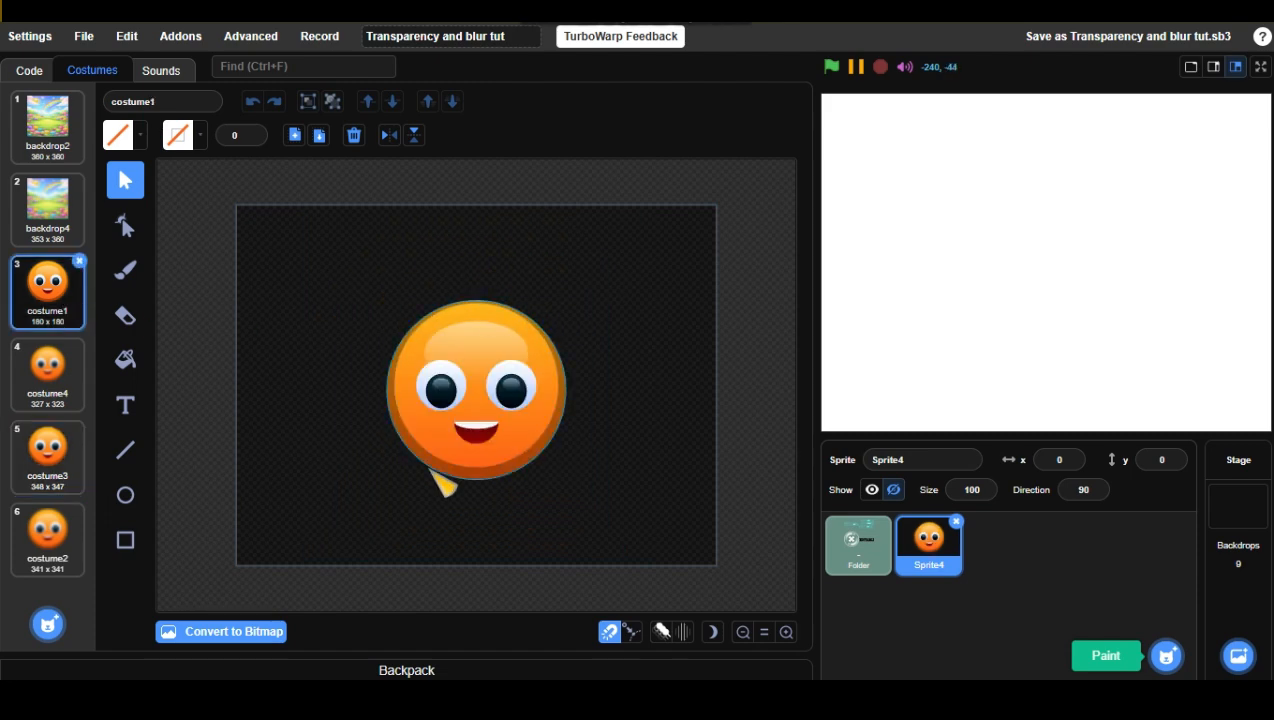
pyautogui.click(57, 212)
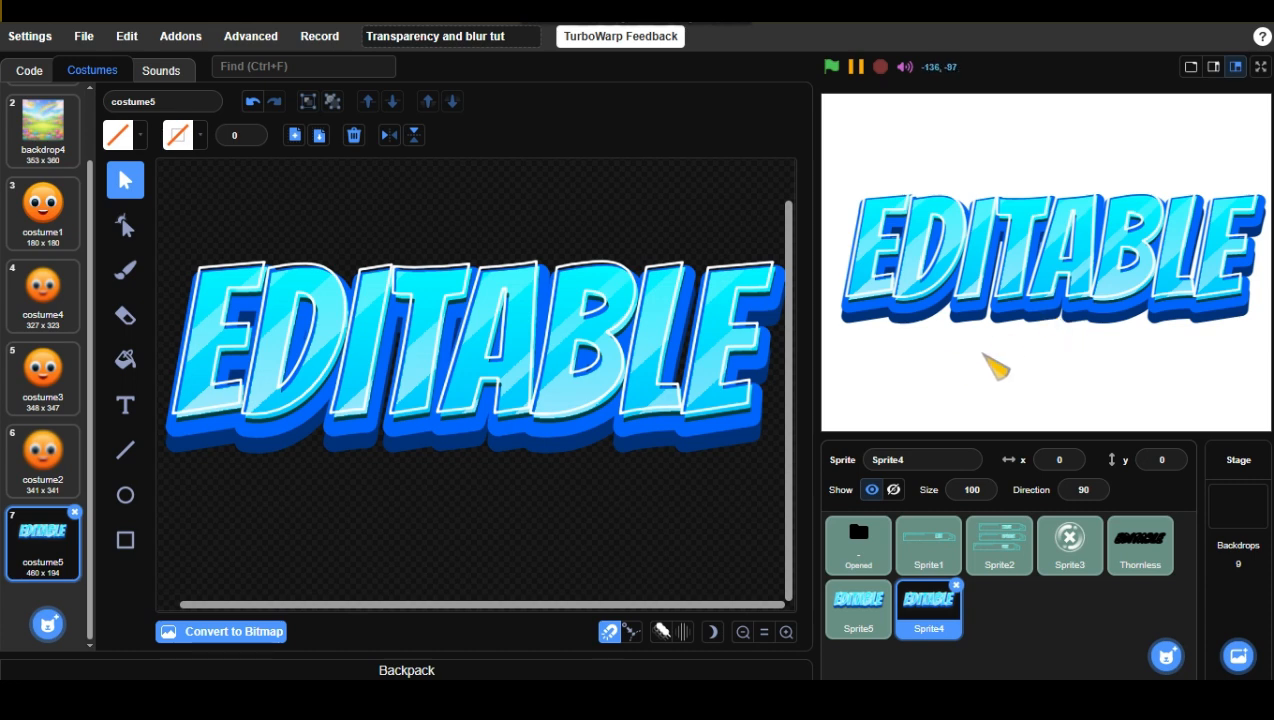
# Copy the dark blue base layer of the EDITABLE lettering in costume5 into a new blank costume
pyautogui.click(370, 502)
pyautogui.click(293, 136)
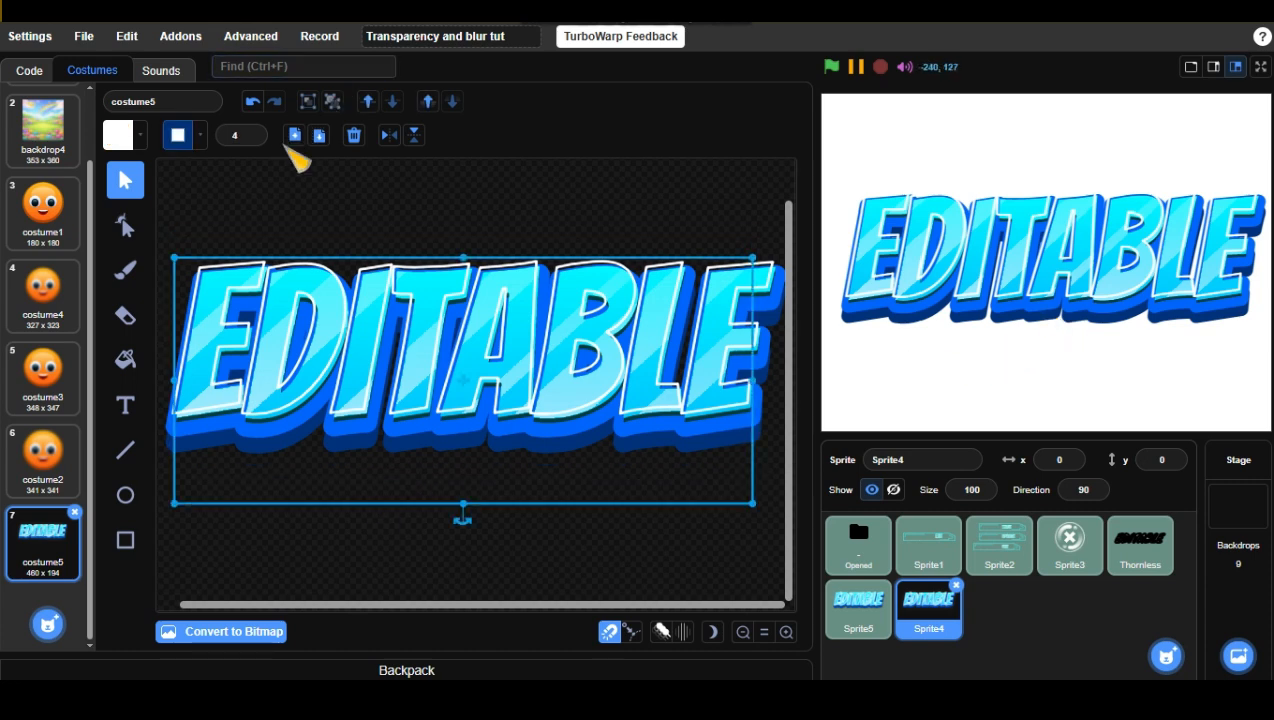
pyautogui.moveTo(47, 618)
pyautogui.click(46, 553)
pyautogui.hotkey('ctrl', 'v')
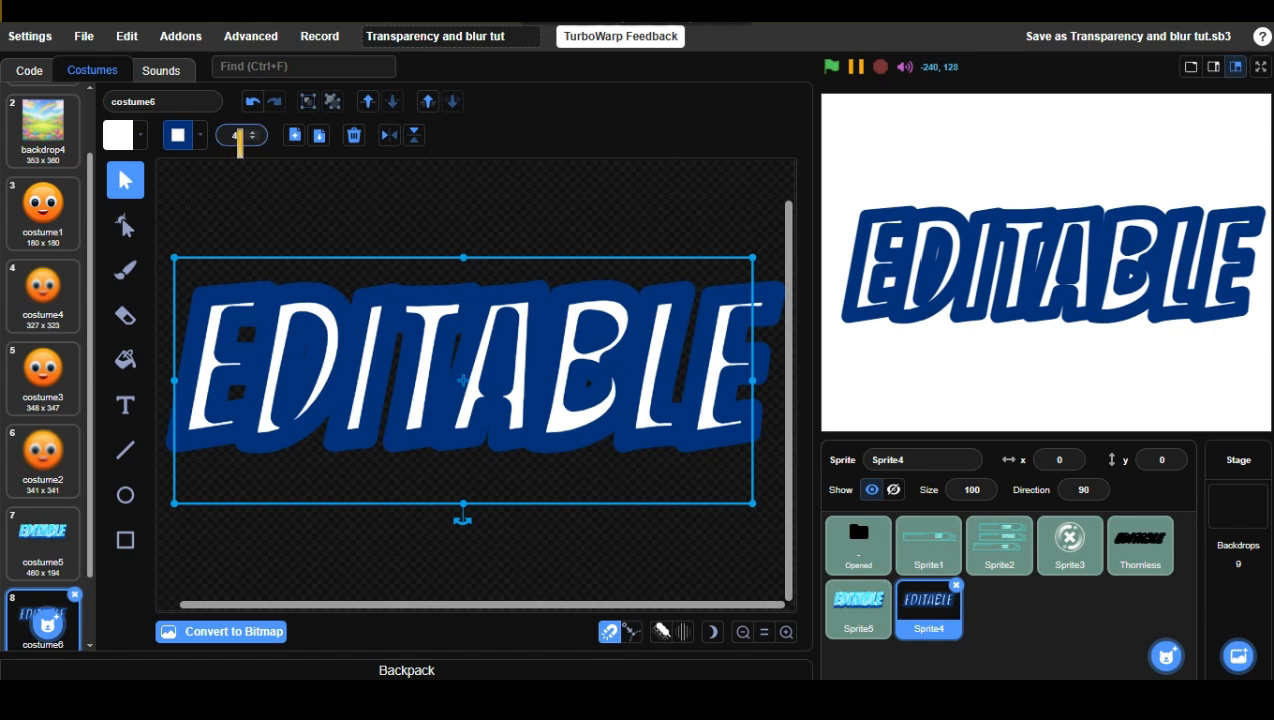
# Give the costume6 lettering a near-black outline at about 45 opacity with no fill
pyautogui.click(180, 140)
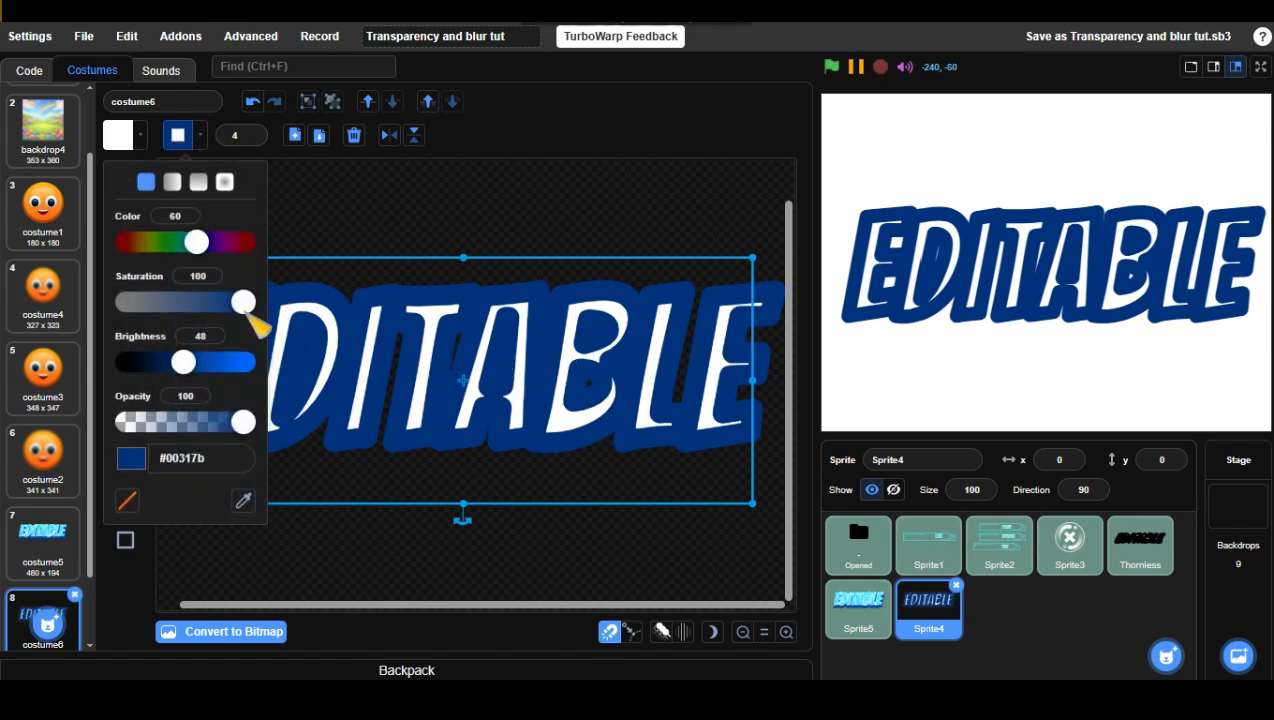
pyautogui.moveTo(184, 362); pyautogui.dragTo(147, 366)
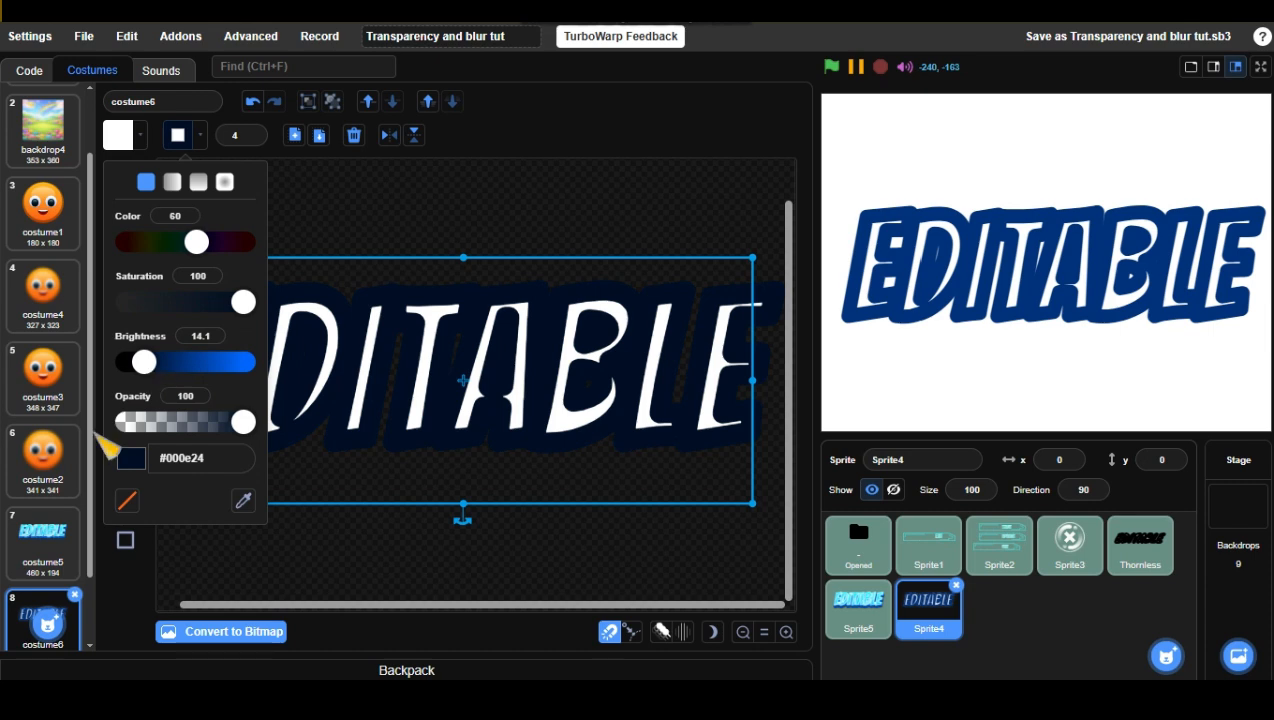
pyautogui.moveTo(243, 421); pyautogui.dragTo(179, 422)
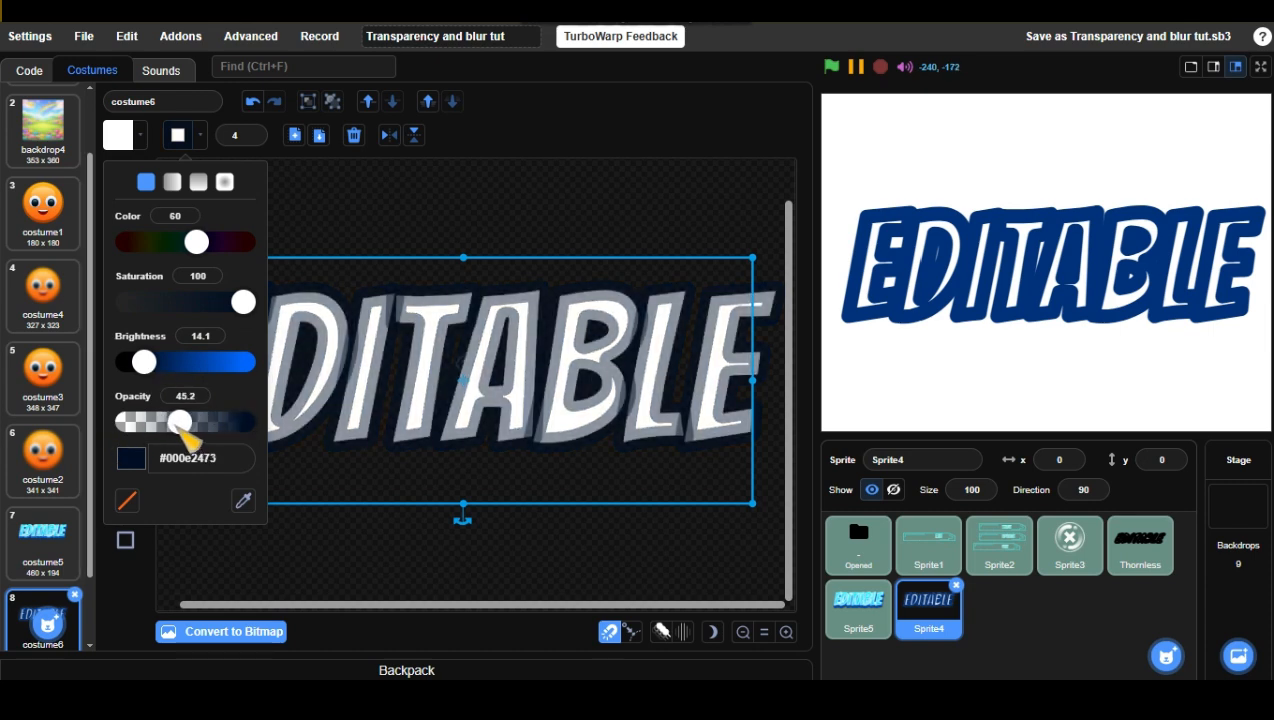
pyautogui.moveTo(145, 362); pyautogui.dragTo(137, 363)
pyautogui.click(119, 136)
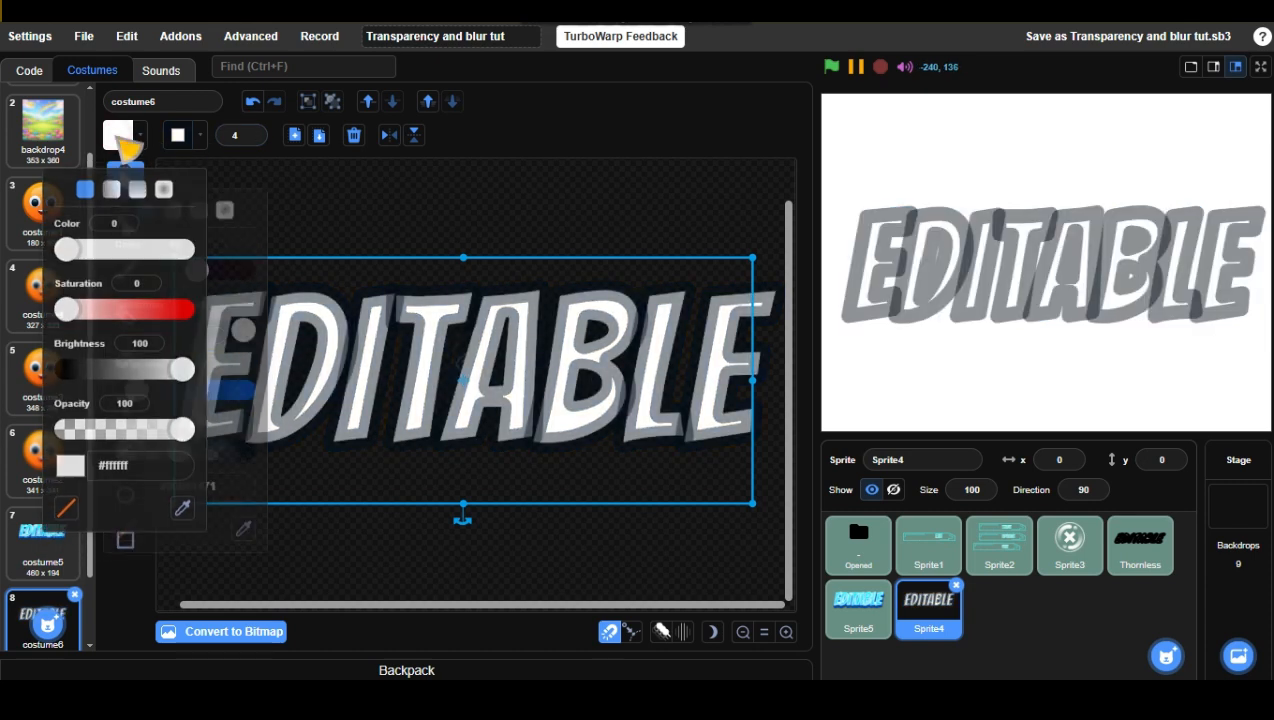
pyautogui.click(67, 500)
pyautogui.click(145, 582)
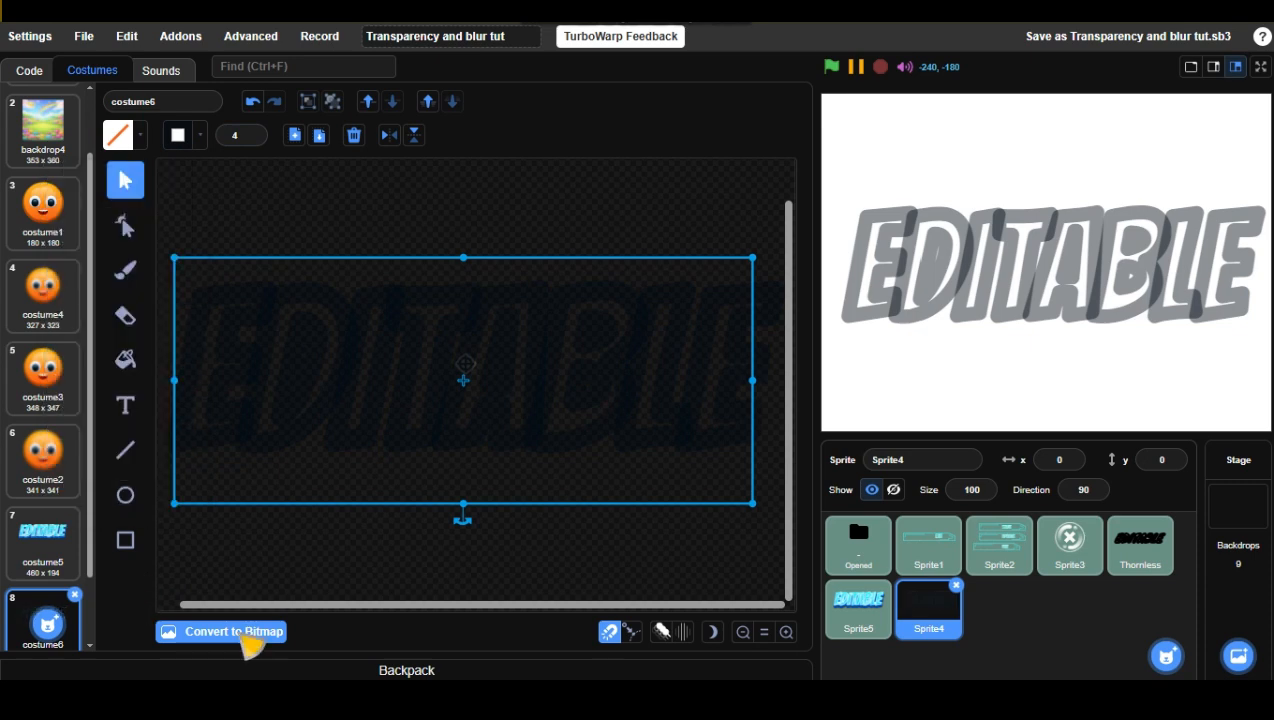
# Rasterize the costume6 lettering, return it to vector, and shrink it strongly about its center
pyautogui.click(245, 637)
pyautogui.click(245, 637)
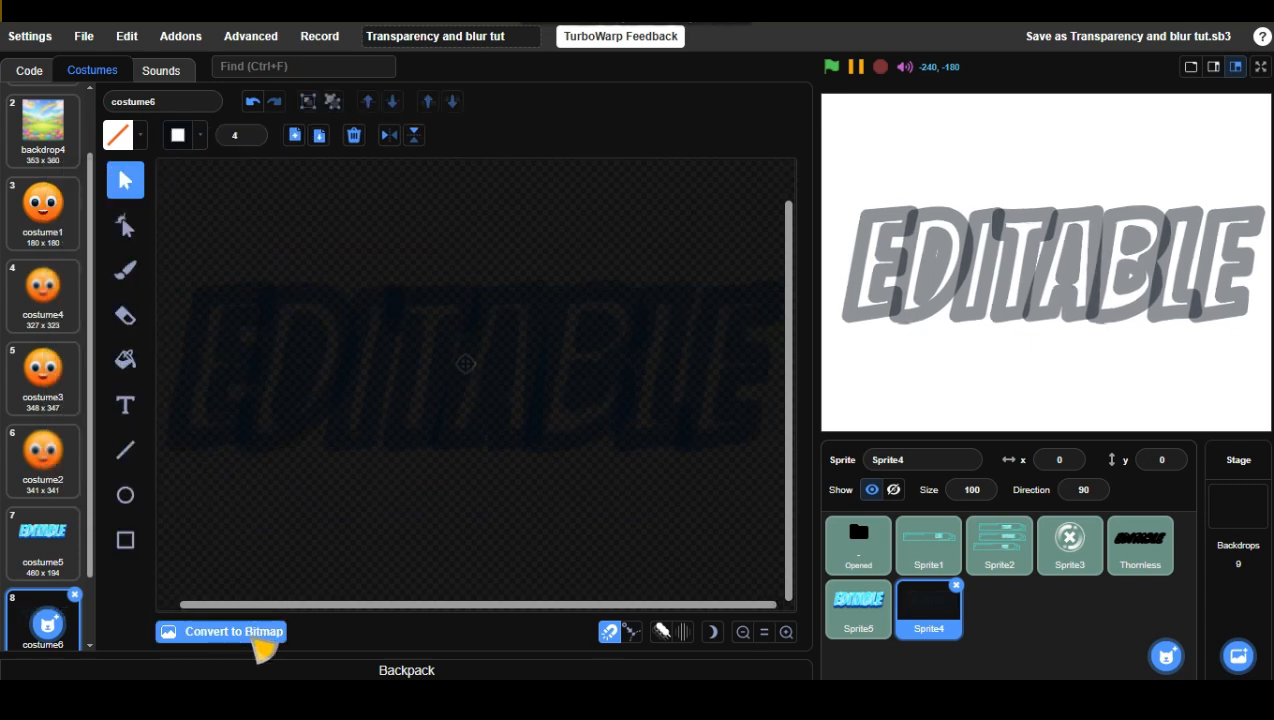
pyautogui.click(506, 400)
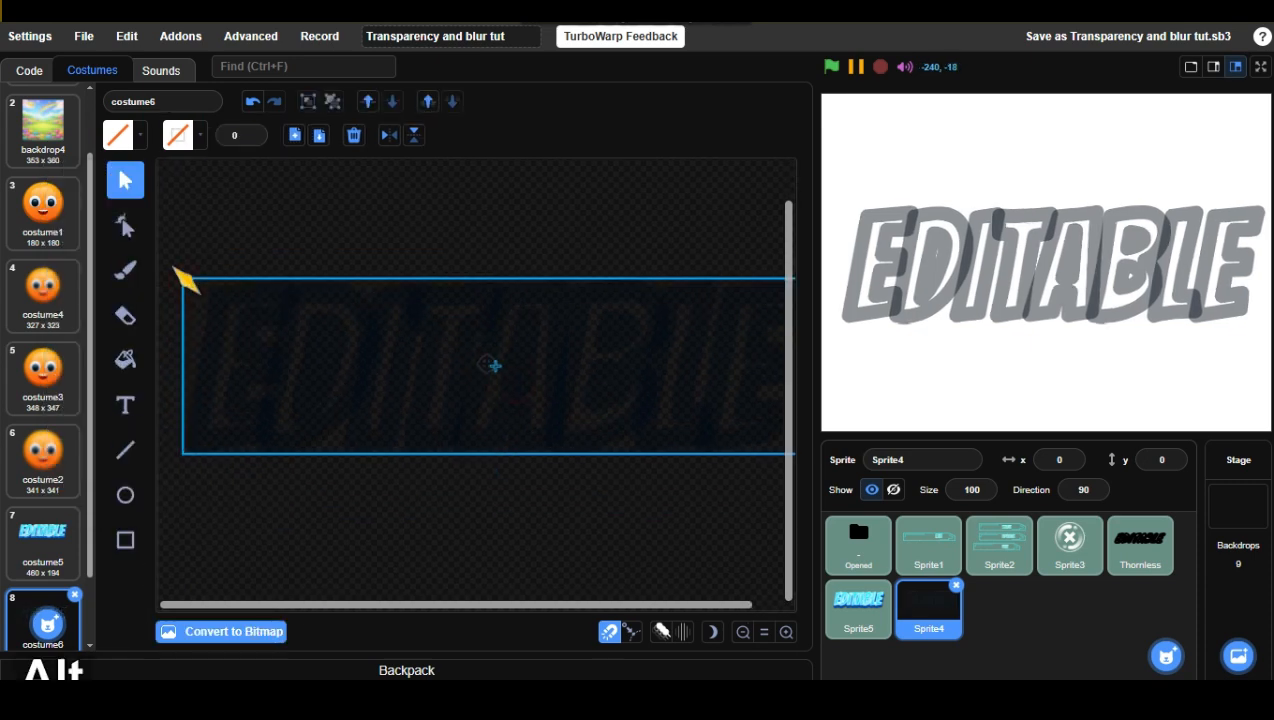
pyautogui.moveTo(179, 273)
pyautogui.mouseDown()
pyautogui.moveTo(463, 358)
pyautogui.moveTo(415, 383)
pyautogui.mouseUp()
pyautogui.scroll(3, 441, 378)
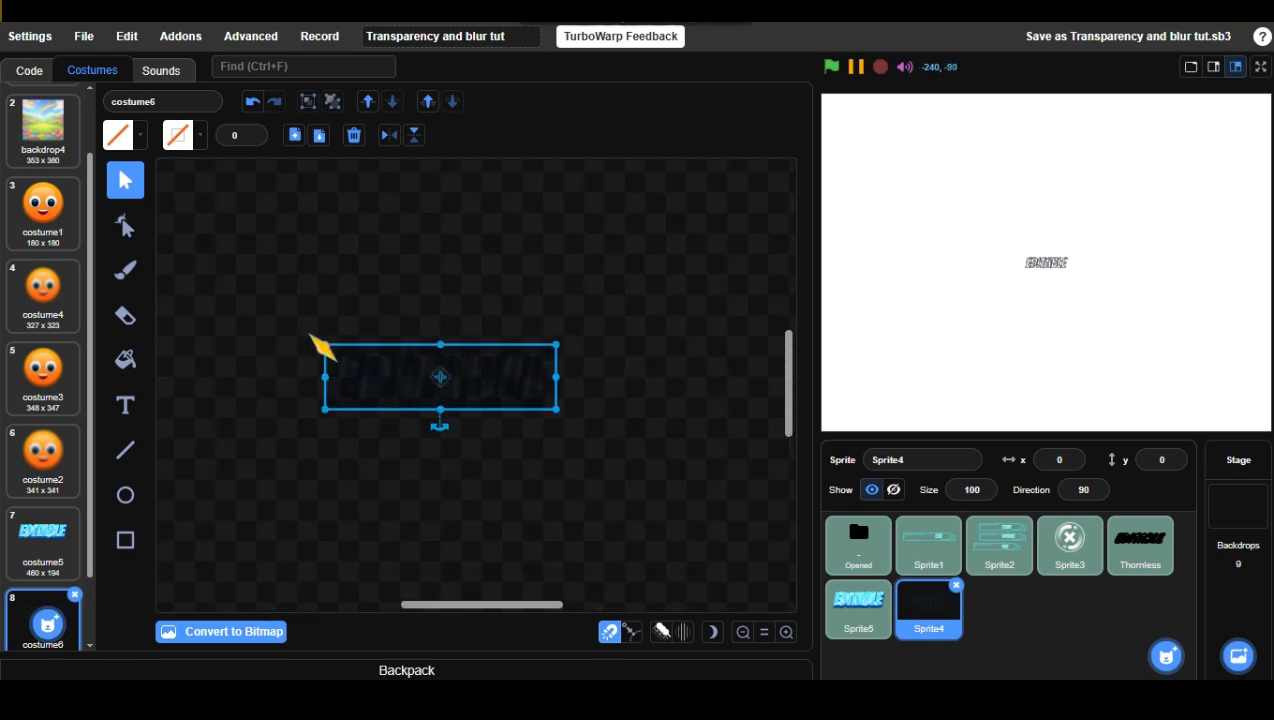
# Rasterize the shrunken costume6 lettering, return it to vector, and enlarge it about its center to roughly 461 x 138
pyautogui.click(255, 632)
pyautogui.click(245, 634)
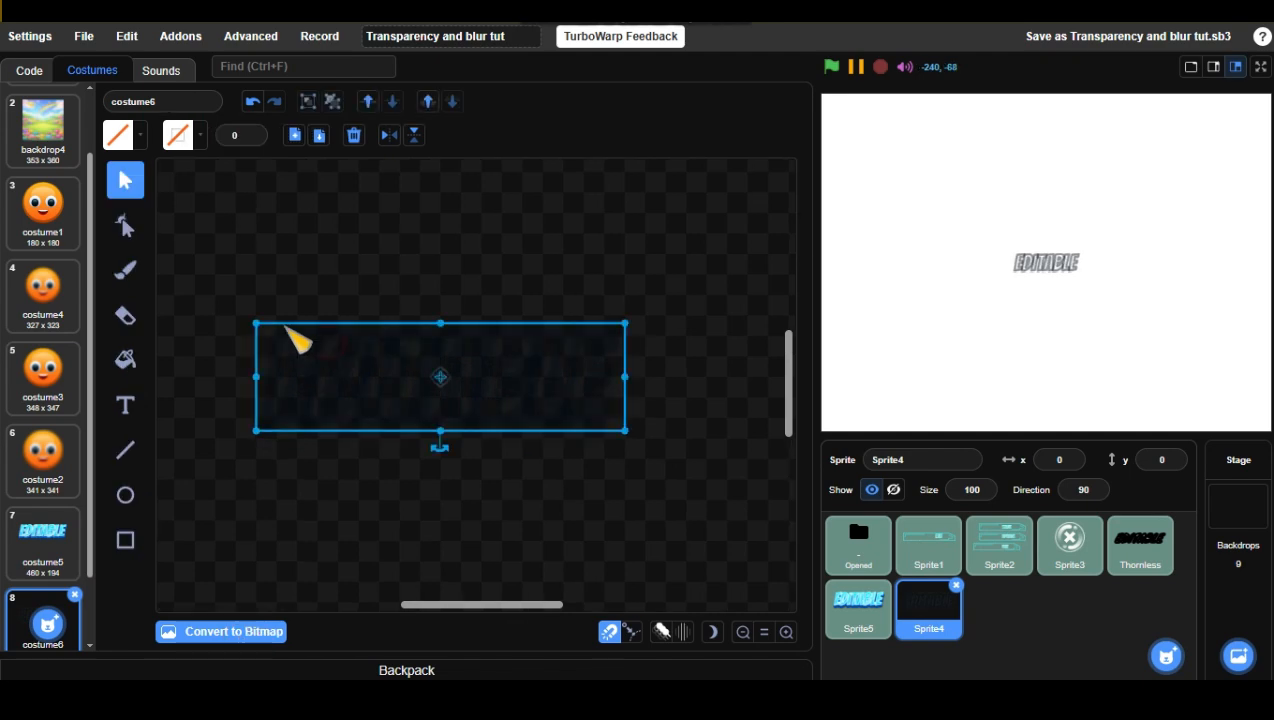
pyautogui.scroll(-5, 290, 332)
pyautogui.moveTo(257, 323)
pyautogui.mouseDown()
pyautogui.moveTo(307, 339)
pyautogui.moveTo(233, 305)
pyautogui.moveTo(246, 316)
pyautogui.mouseUp()
pyautogui.scroll(-4, 233, 305)
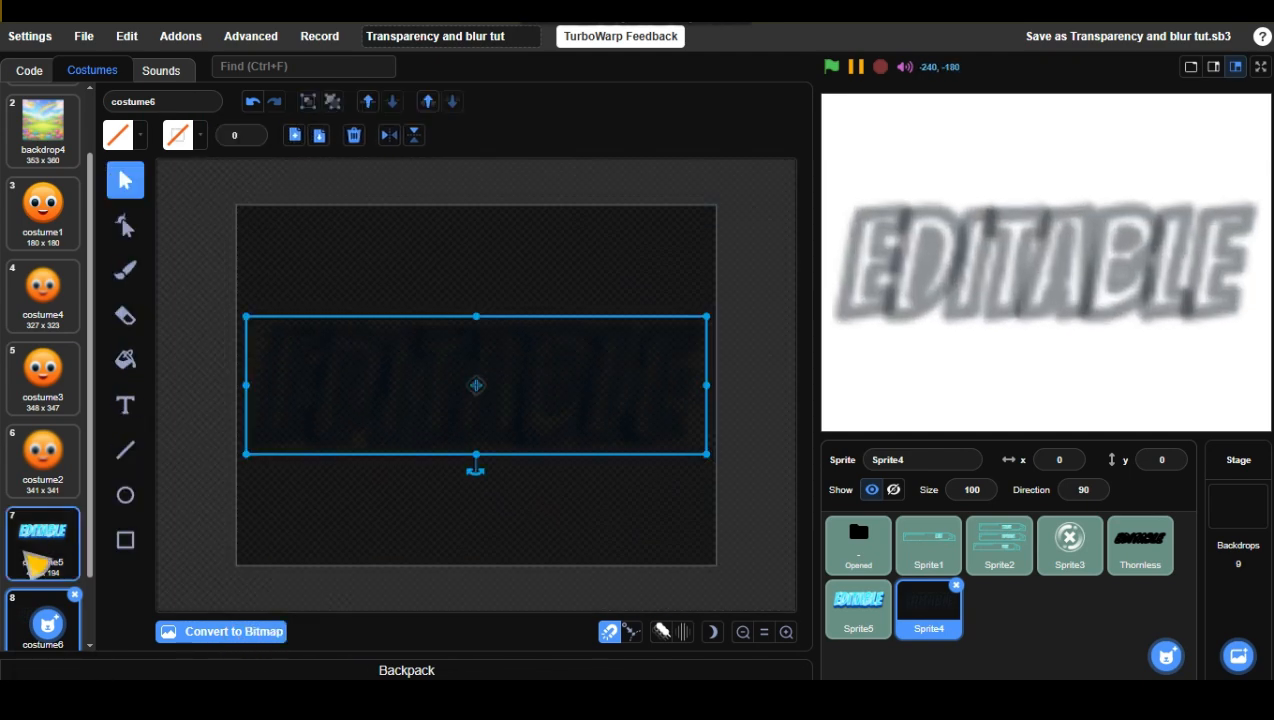
# Paste the blurred dark lettering from costume6 into costume5 and enlarge it slightly over the EDITABLE text
pyautogui.click(22, 550)
pyautogui.click(319, 136)
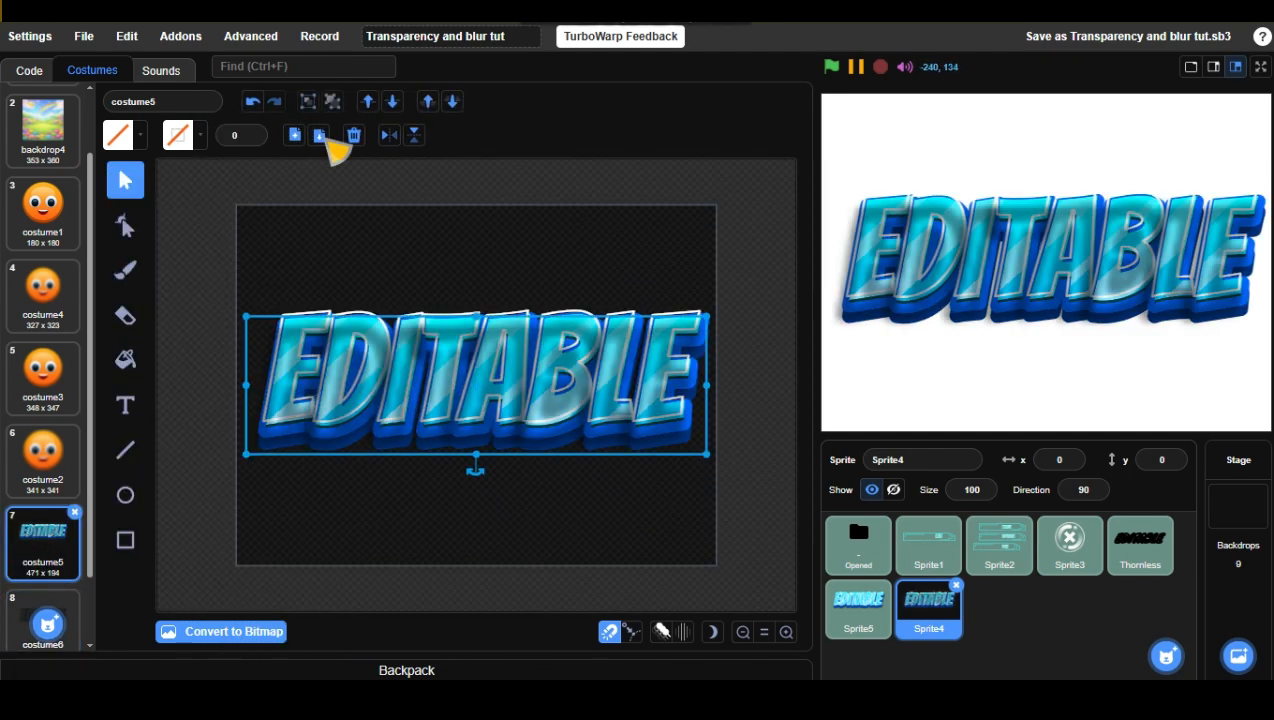
pyautogui.moveTo(712, 313); pyautogui.dragTo(715, 315)
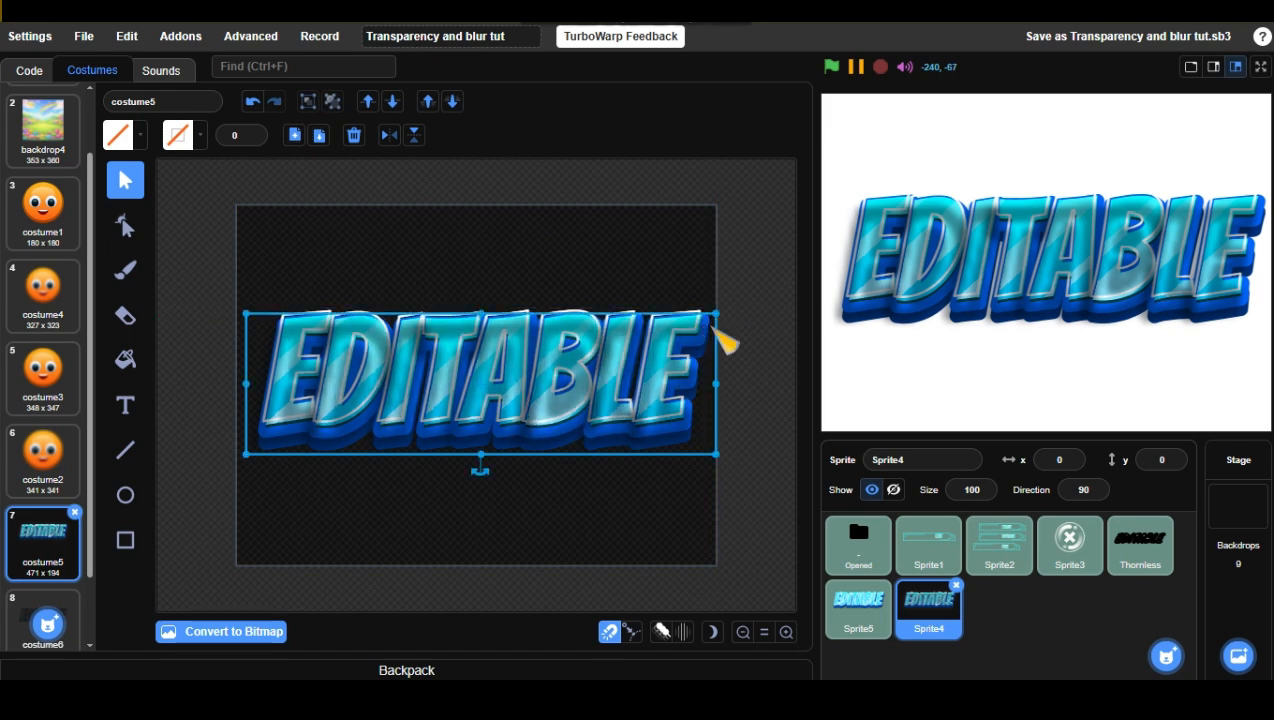
# Send the blurred dark lettering behind all EDITABLE layers and nudge it downward as a drop shadow
pyautogui.click(452, 102)
pyautogui.press('Down')
pyautogui.press('Down')
pyautogui.press('Down')
pyautogui.press('Down')
pyautogui.press('Down')
pyautogui.press('Down')
pyautogui.press('Down')
pyautogui.press('Down')
pyautogui.press('Down')
pyautogui.press('Down')
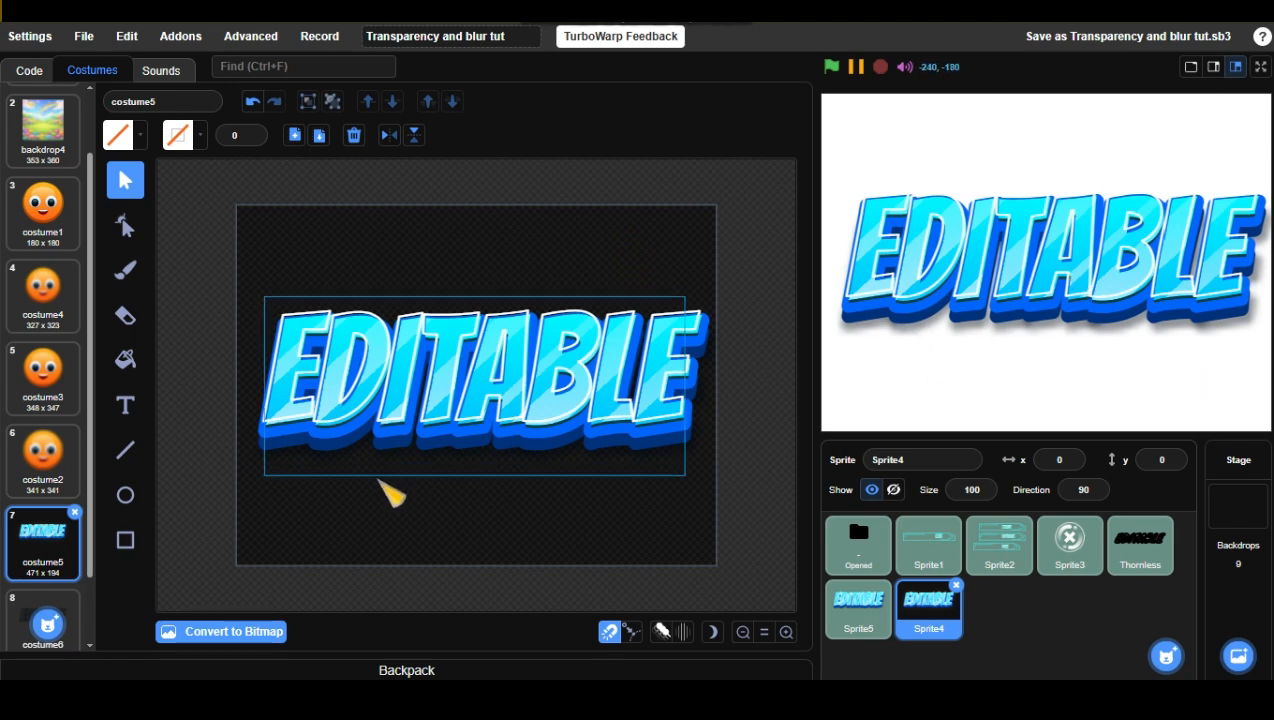
# Delete the drop shadow and undo the deletion to compare the lettering with and without it, ending on the dark canvas theme
pyautogui.click(256, 378)
pyautogui.click(353, 131)
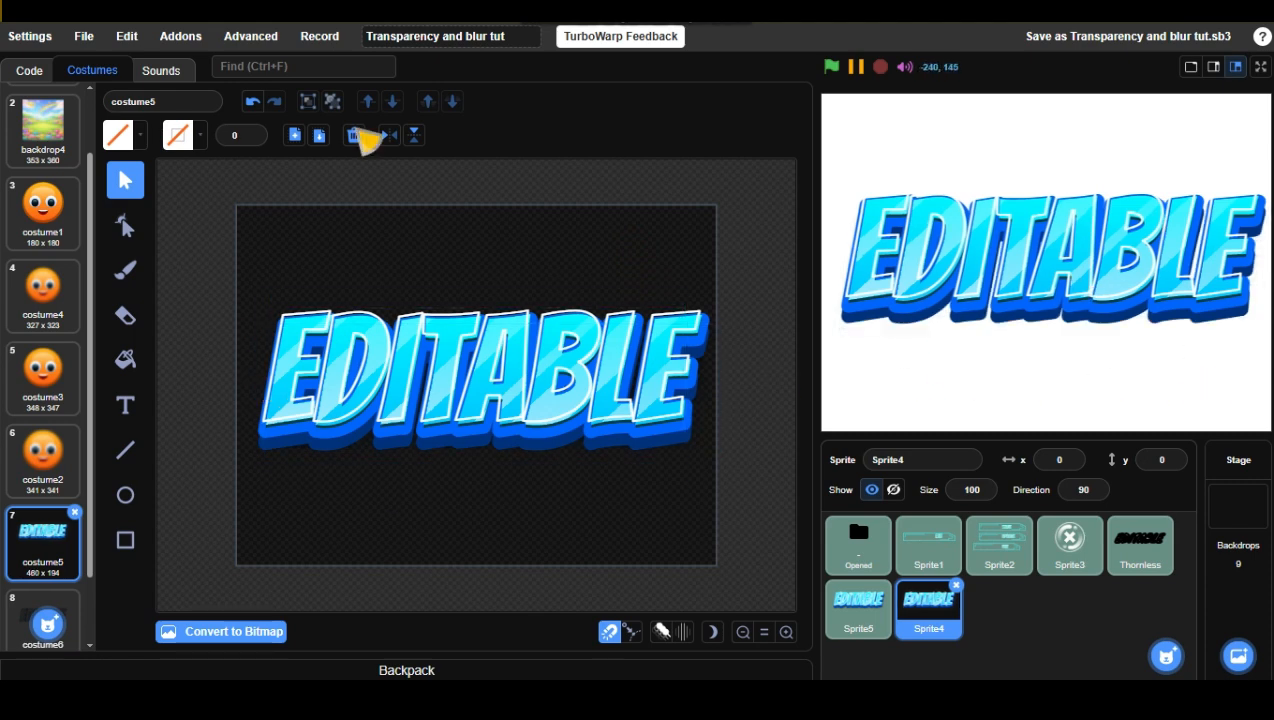
pyautogui.click(254, 105)
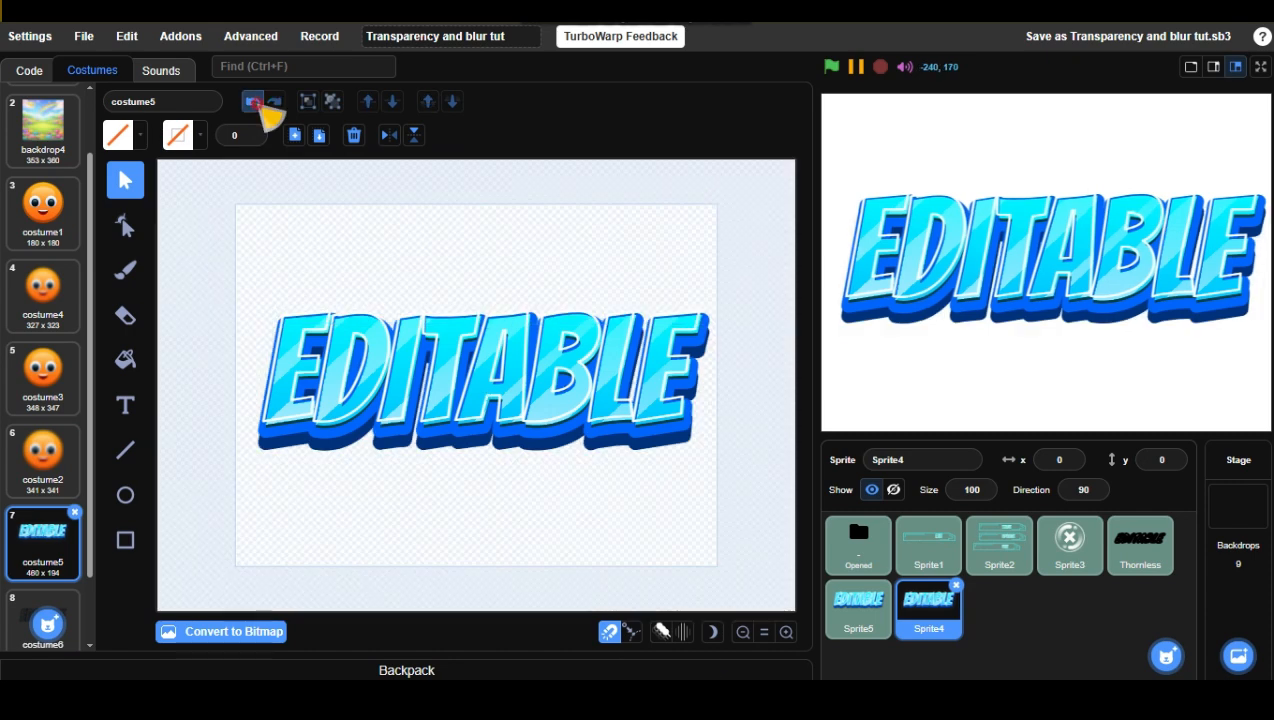
pyautogui.click(258, 102)
pyautogui.click(276, 103)
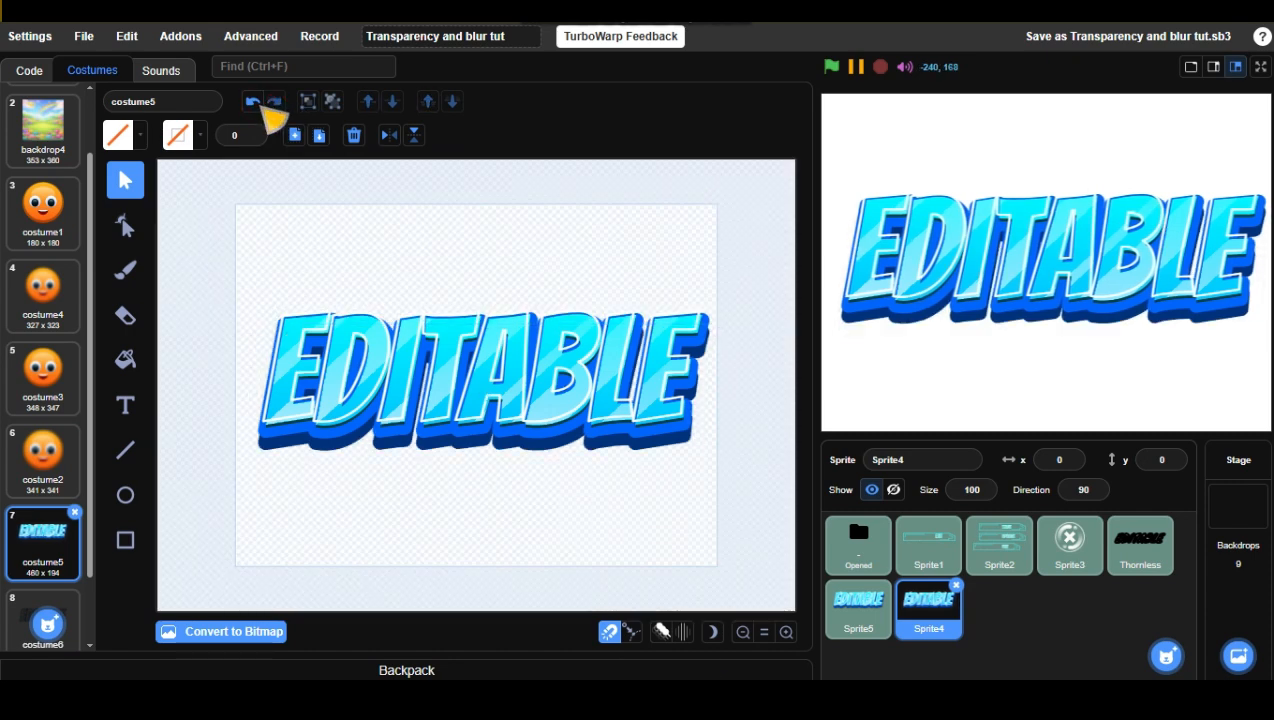
pyautogui.click(256, 103)
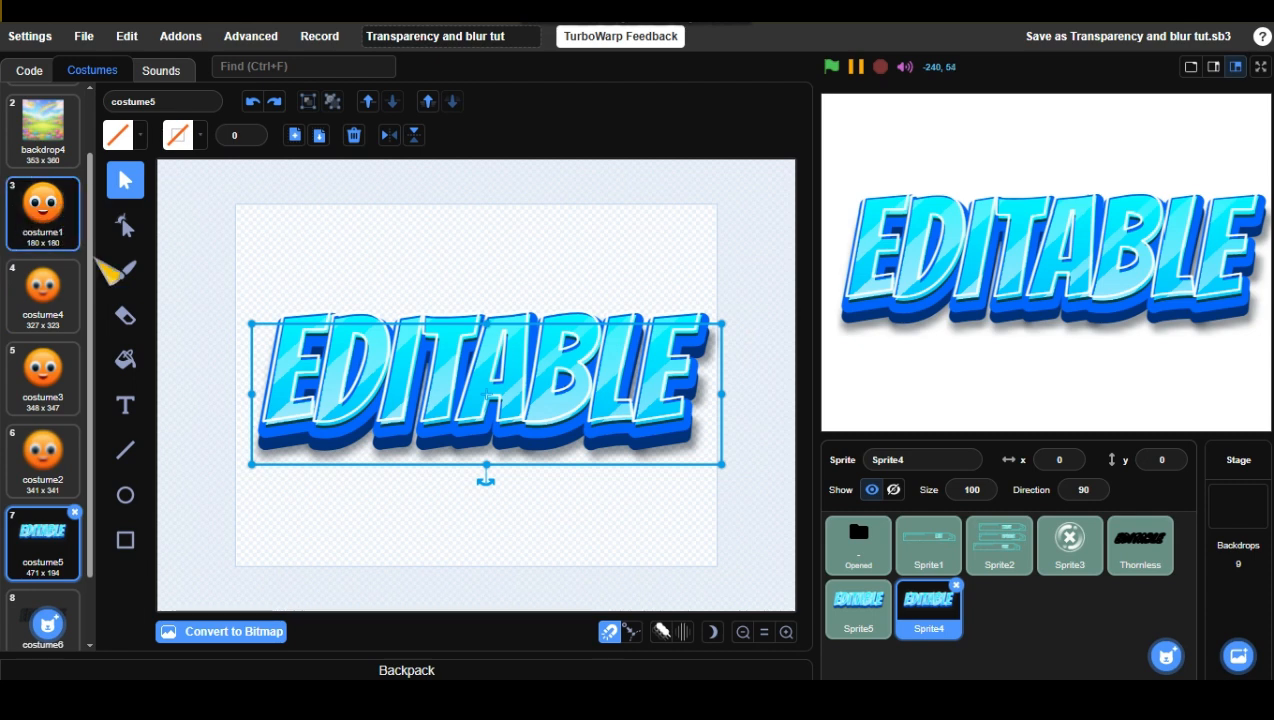
pyautogui.click(712, 632)
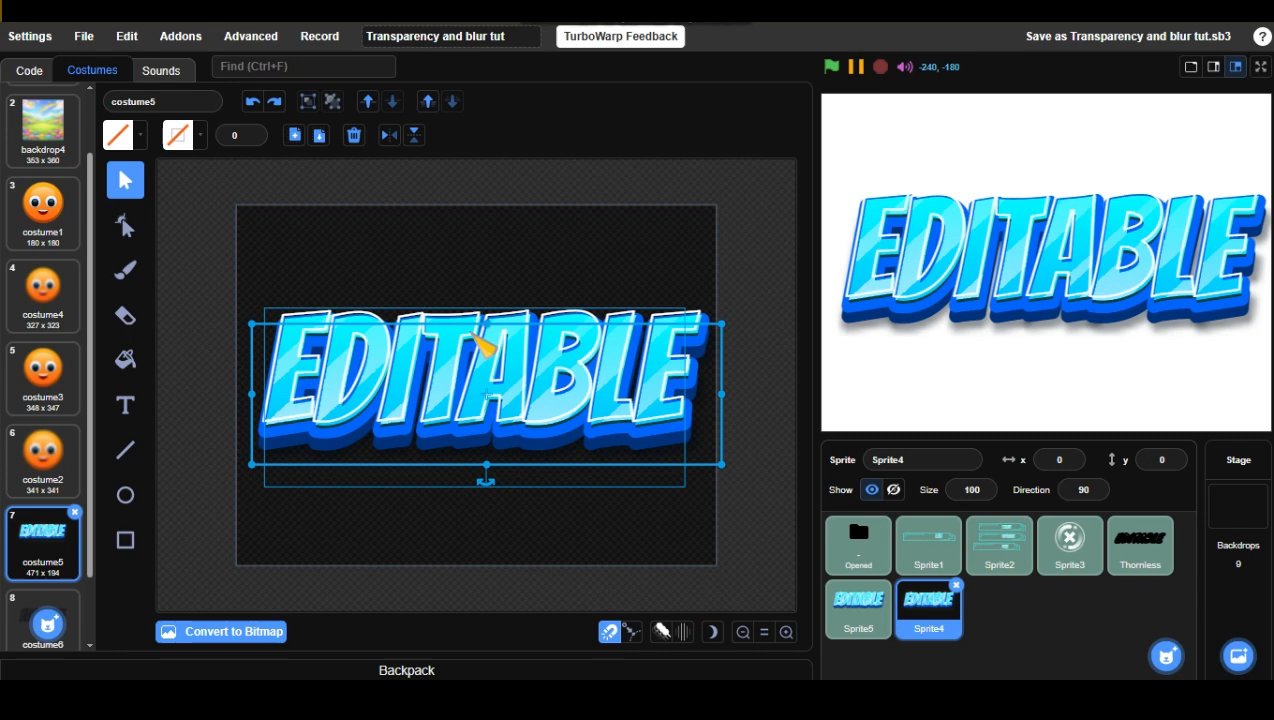
# Copy the thin white outline of the costume5 lettering into a new blank costume and duplicate that costume
pyautogui.click(392, 249)
pyautogui.click(336, 321)
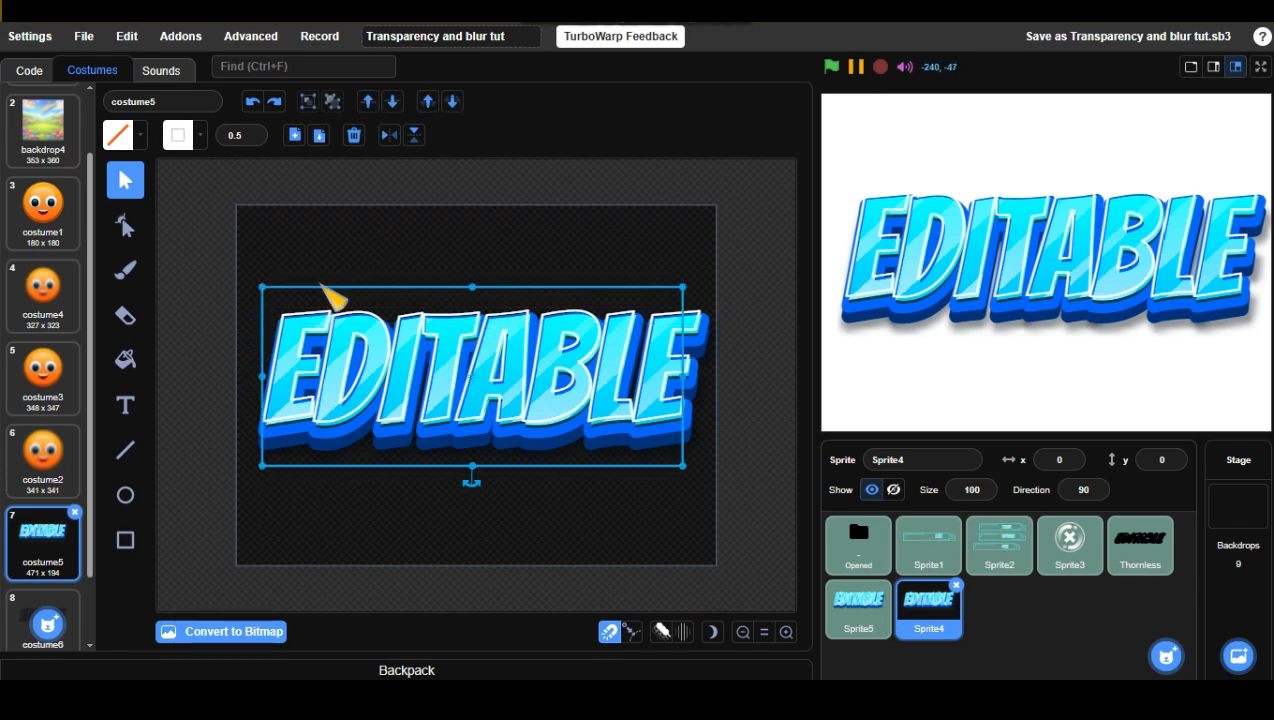
pyautogui.click(48, 557)
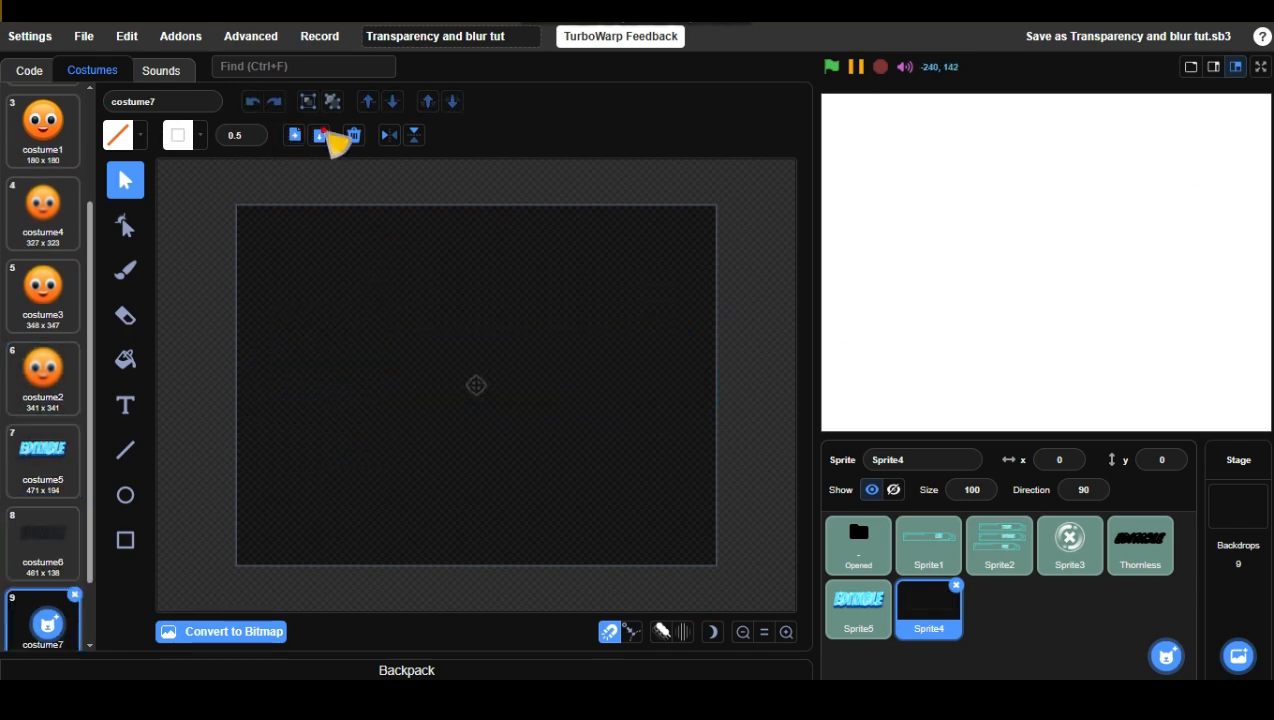
pyautogui.click(320, 133)
pyautogui.rightClick(40, 605)
pyautogui.click(35, 416)
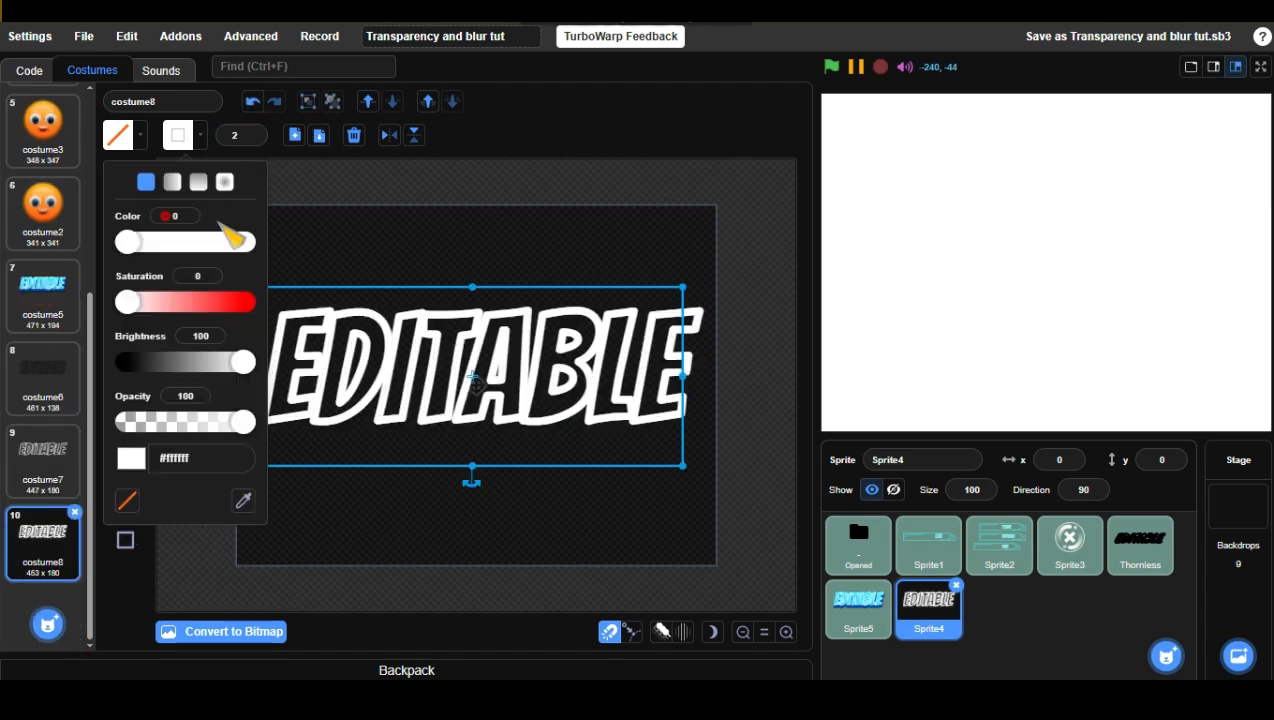
# Recolour the EDITABLE outline in costume8 bright cyan, using a colour value of 50
pyautogui.click(218, 222)
pyautogui.write('50')
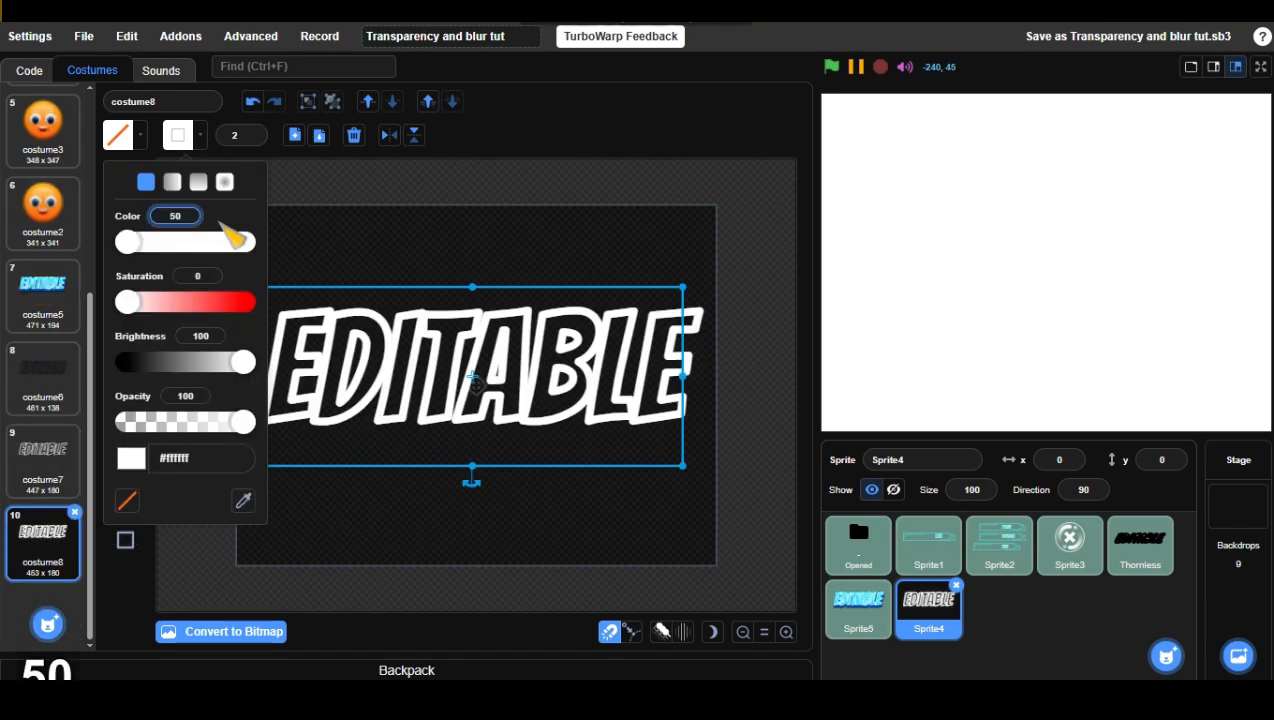
pyautogui.press('Return')
pyautogui.click(152, 590)
# Convert costume8 to bitmap and back to vector to blur it, and scale up the blurred cyan outline
pyautogui.click(270, 645)
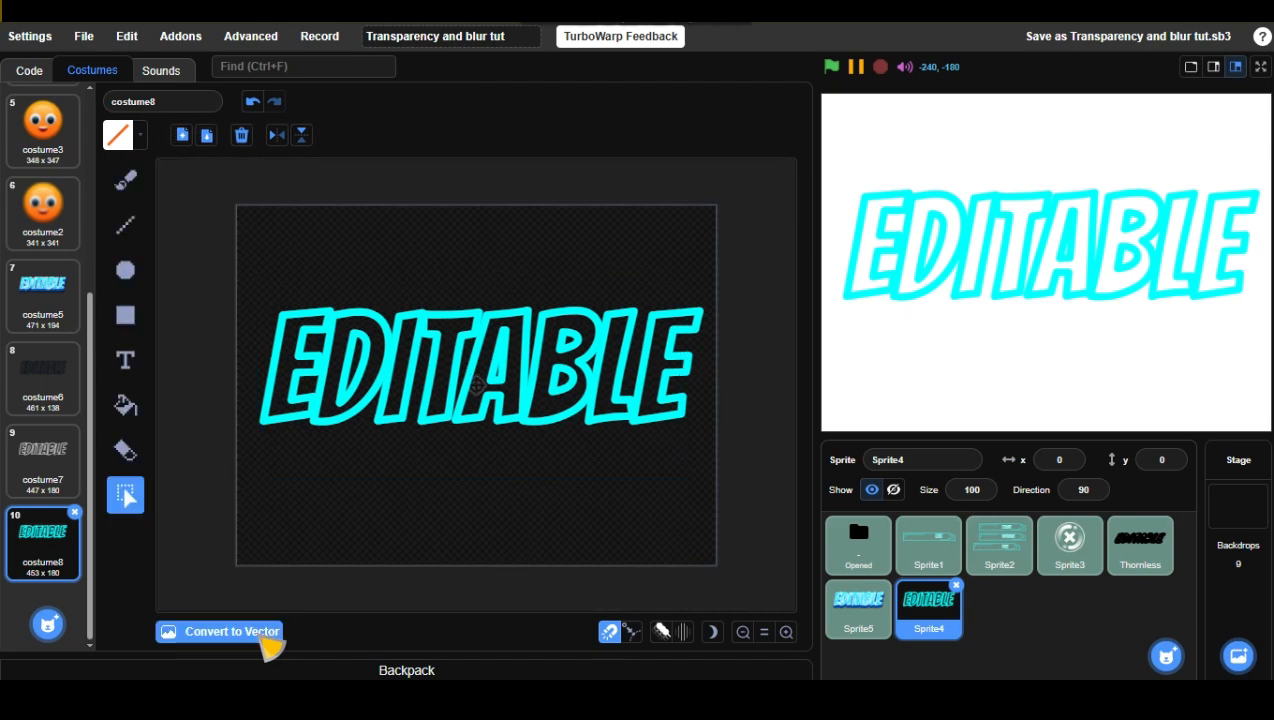
pyautogui.click(282, 645)
pyautogui.moveTo(326, 383); pyautogui.dragTo(246, 295)
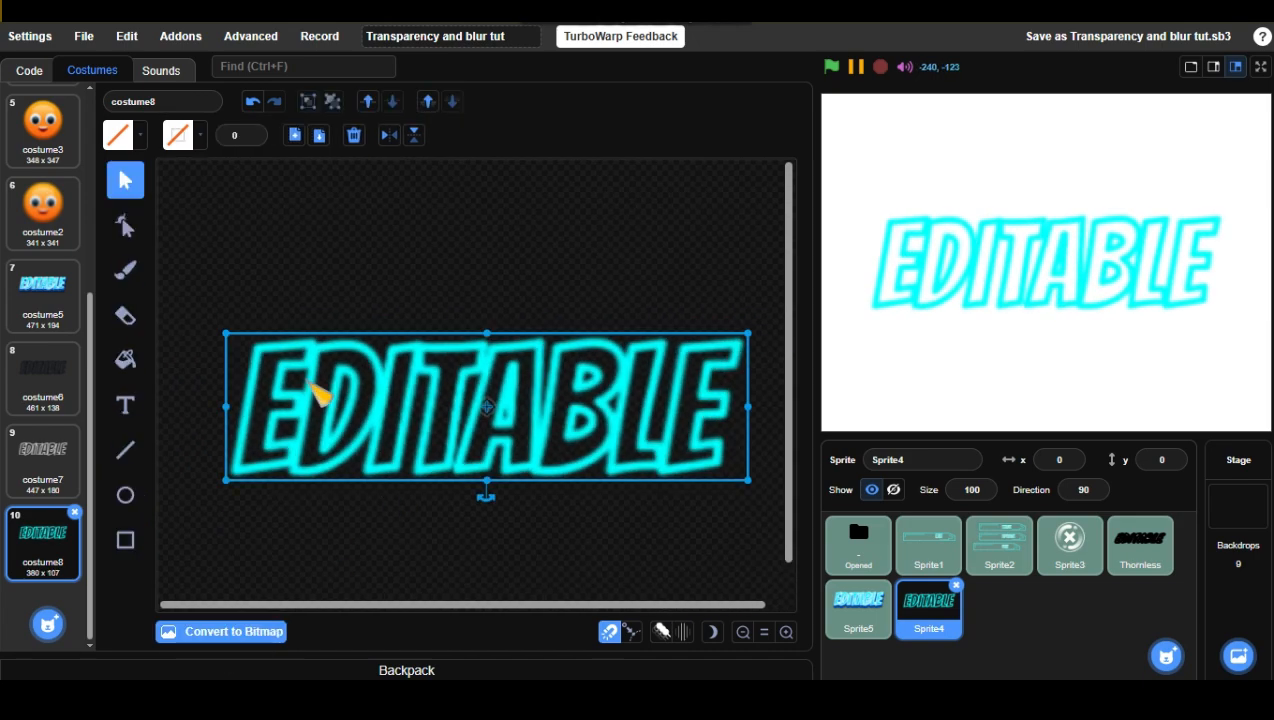
# Paste the blurred cyan lettering into costume7 and send it behind the thin white outline as a neon glow
pyautogui.click(70, 466)
pyautogui.click(319, 136)
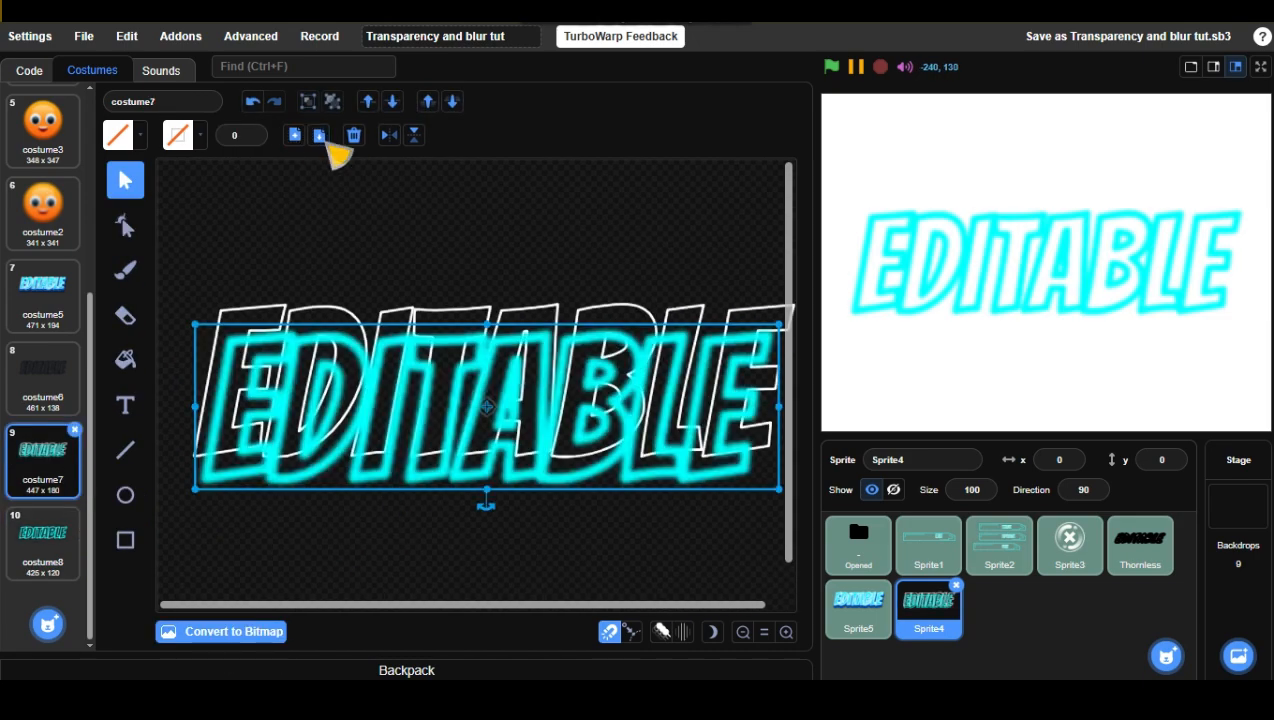
pyautogui.click(456, 103)
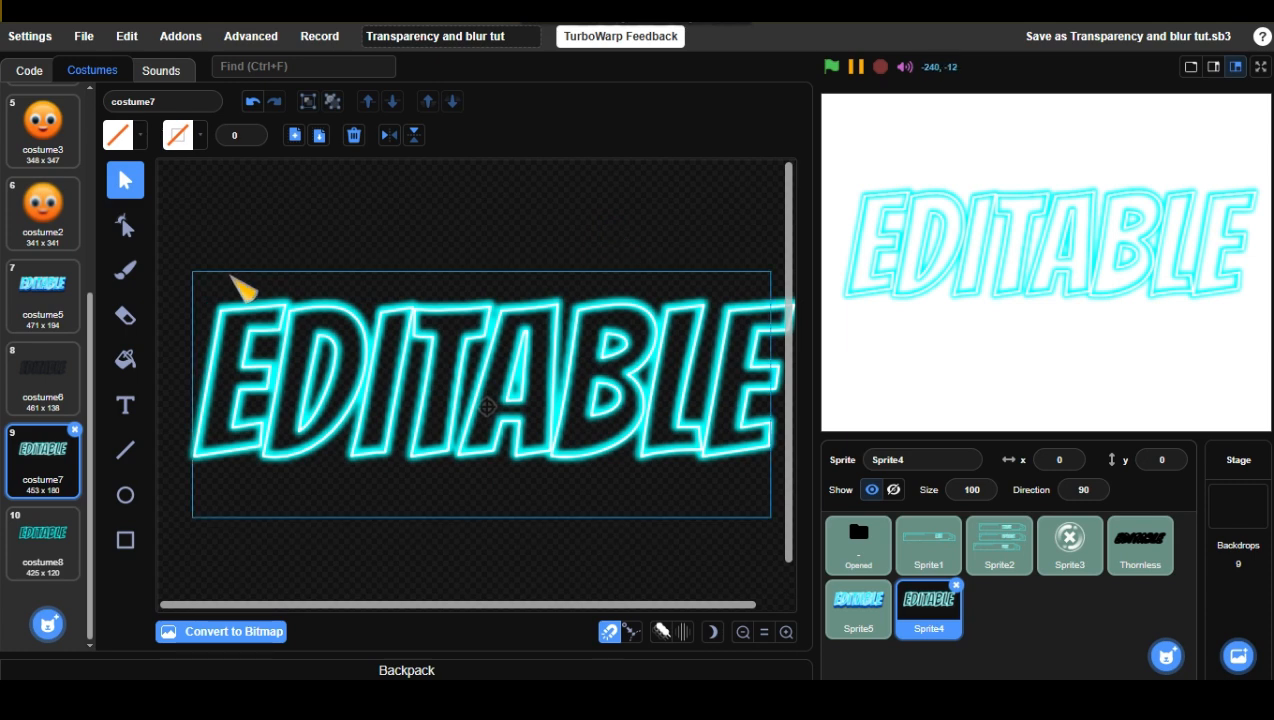
# Copy the glowing white and cyan outline from costume7 and open costume5
pyautogui.click(240, 286)
pyautogui.click(295, 136)
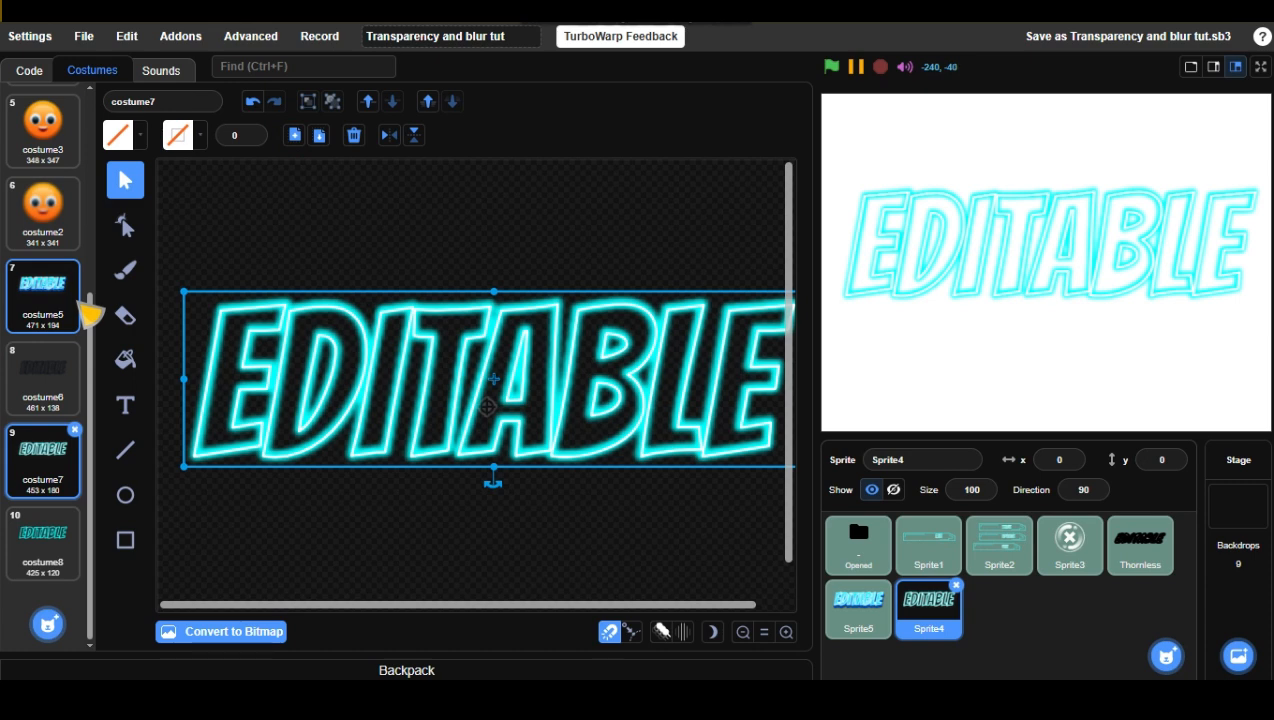
pyautogui.click(84, 312)
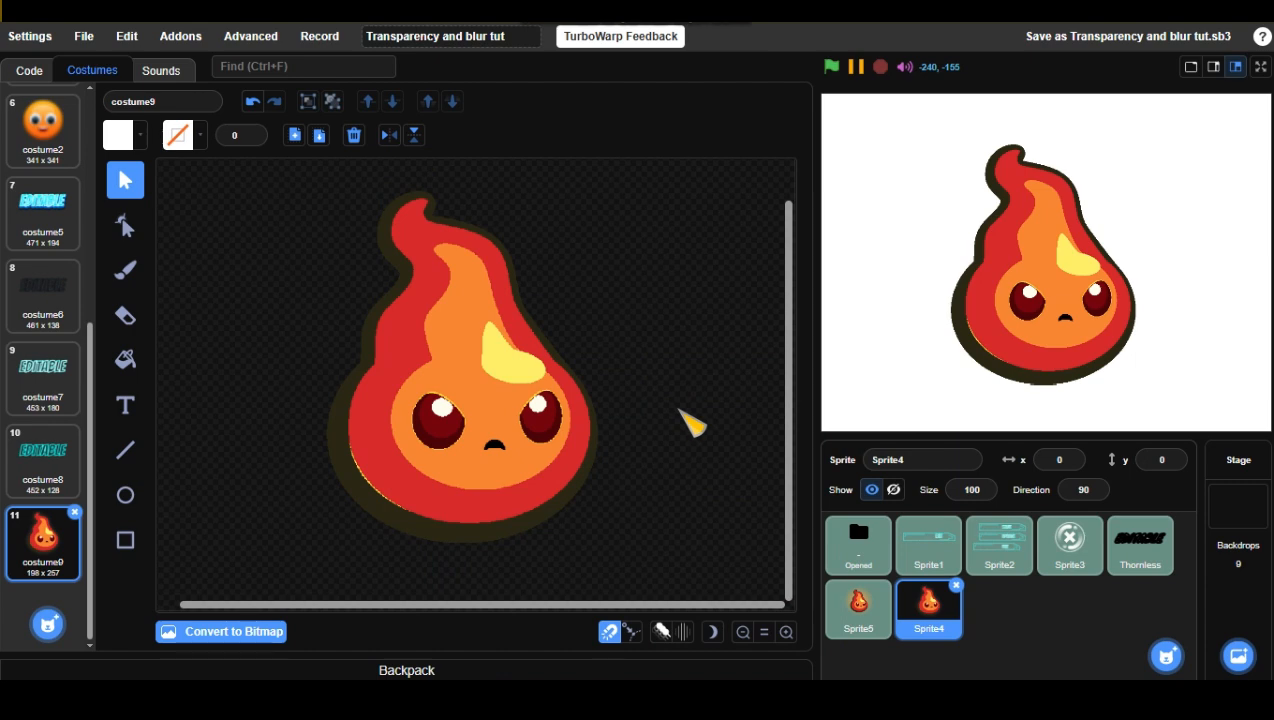
# Draw a white circle over the flame character in costume9 and enlarge it to cover the whole flame
pyautogui.click(128, 498)
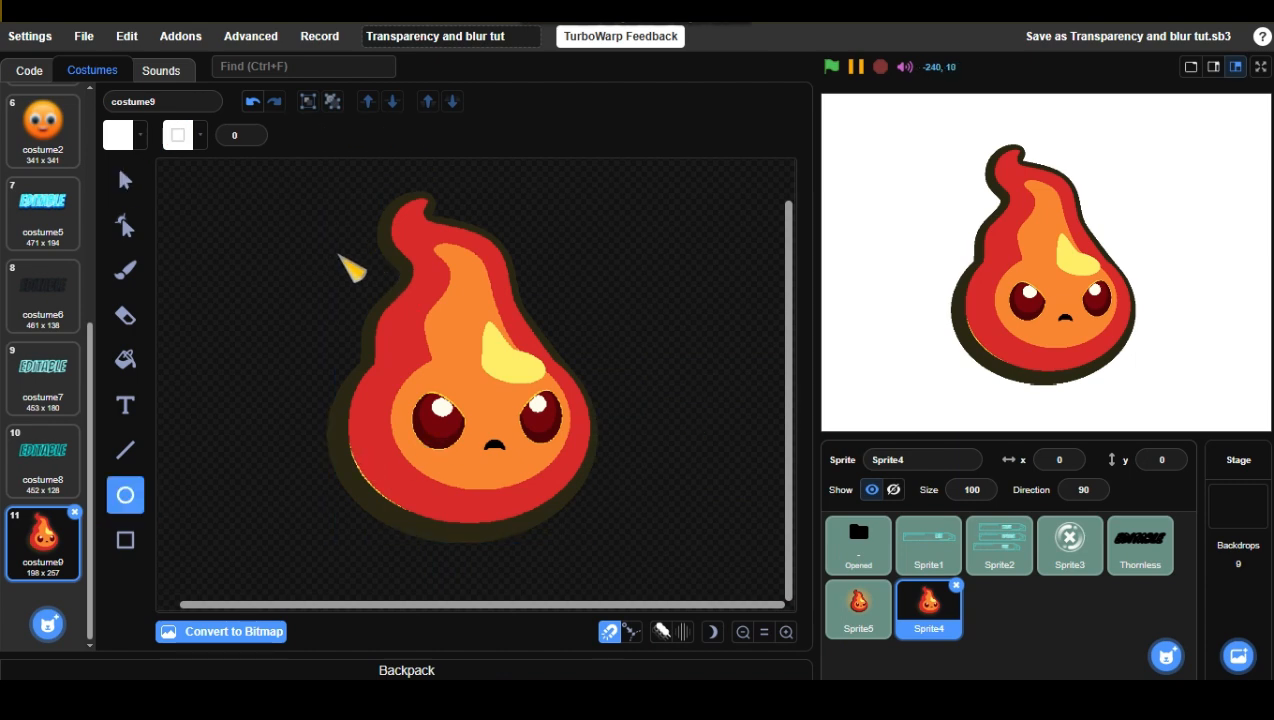
pyautogui.moveTo(340, 256); pyautogui.dragTo(636, 552)
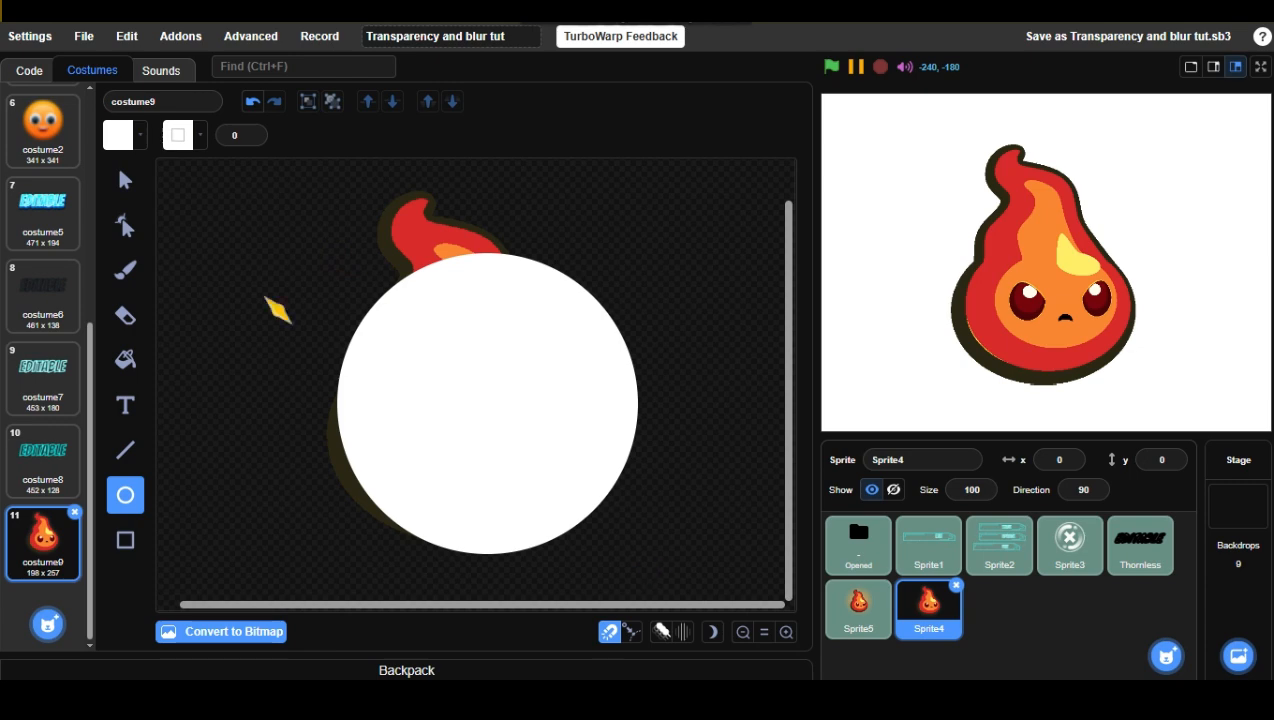
pyautogui.click(127, 178)
pyautogui.moveTo(343, 255); pyautogui.dragTo(267, 184)
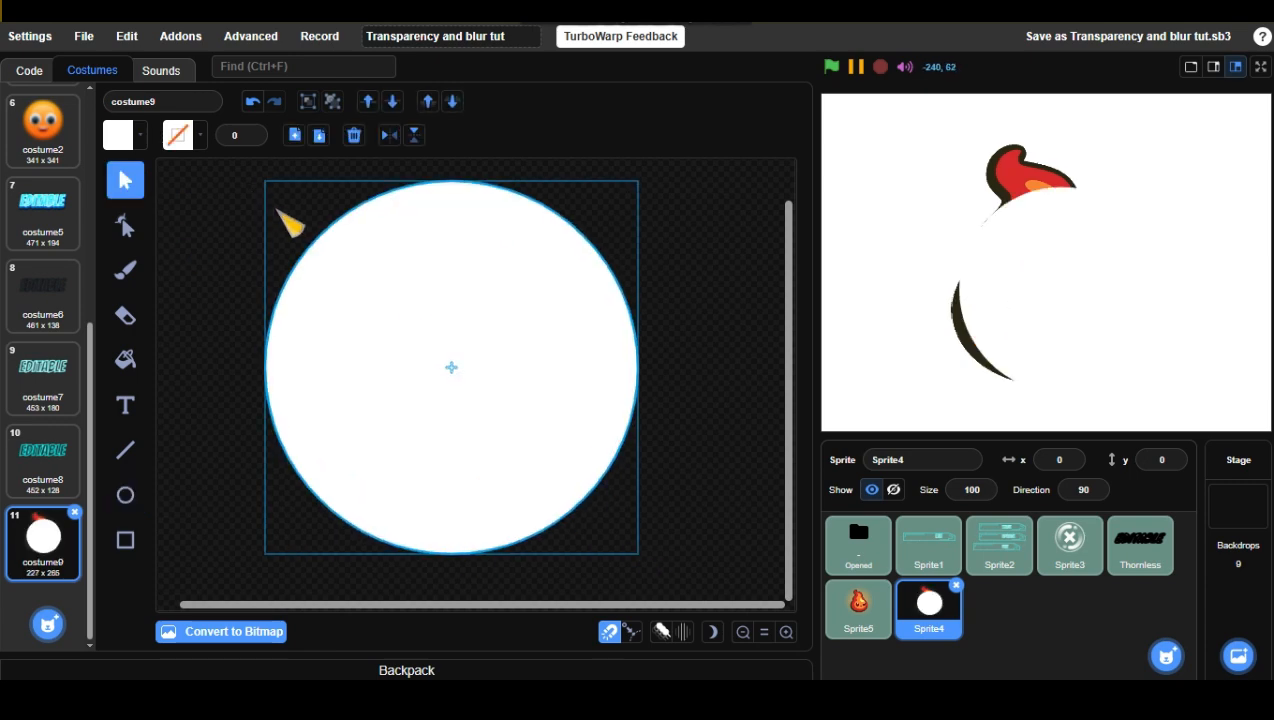
# Centre the white circle on the canvas, send it behind the flame and enlarge it to about 302 x 302
pyautogui.moveTo(526, 407)
pyautogui.mouseDown()
pyautogui.moveTo(503, 390)
pyautogui.moveTo(524, 394)
pyautogui.mouseUp()
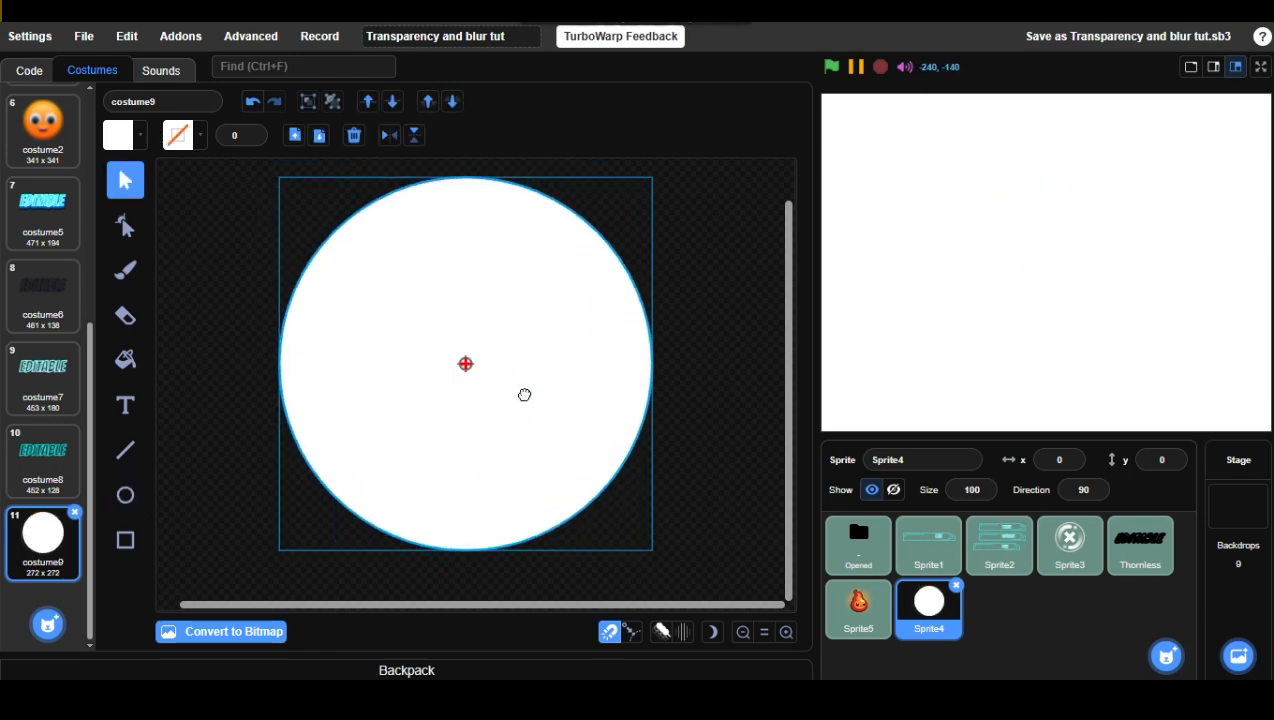
pyautogui.click(452, 101)
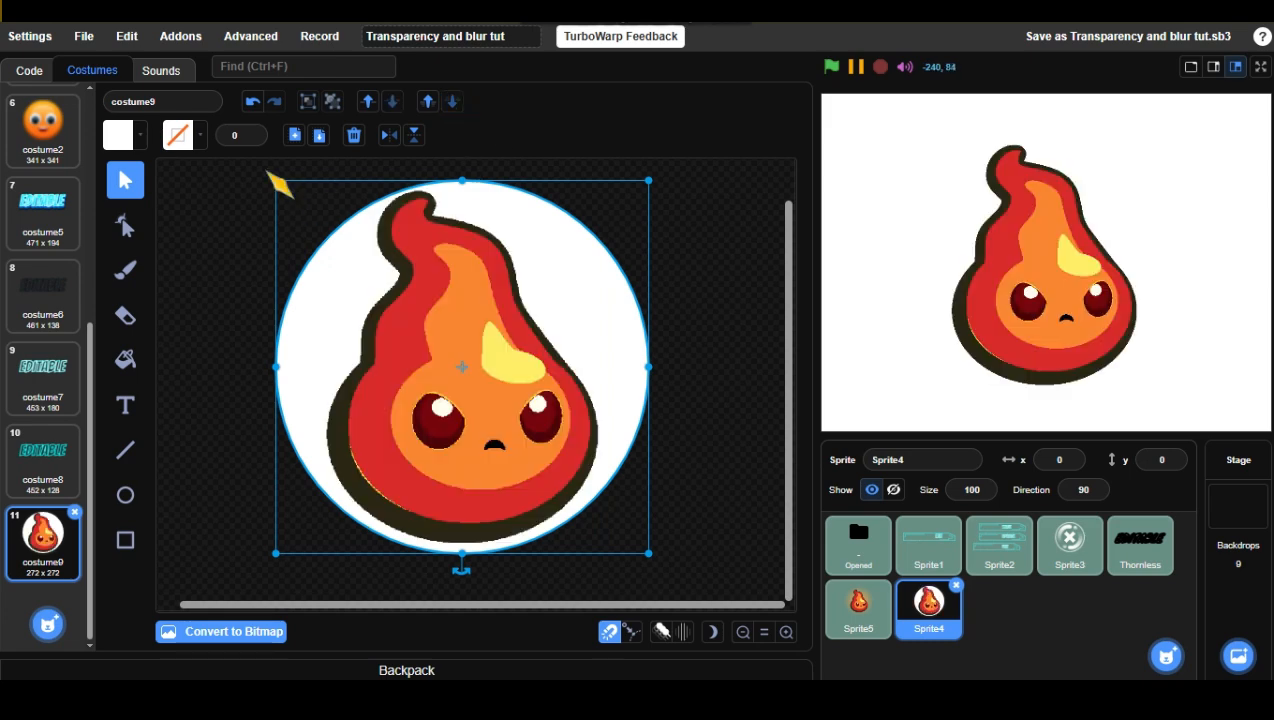
pyautogui.moveTo(270, 177); pyautogui.dragTo(252, 164)
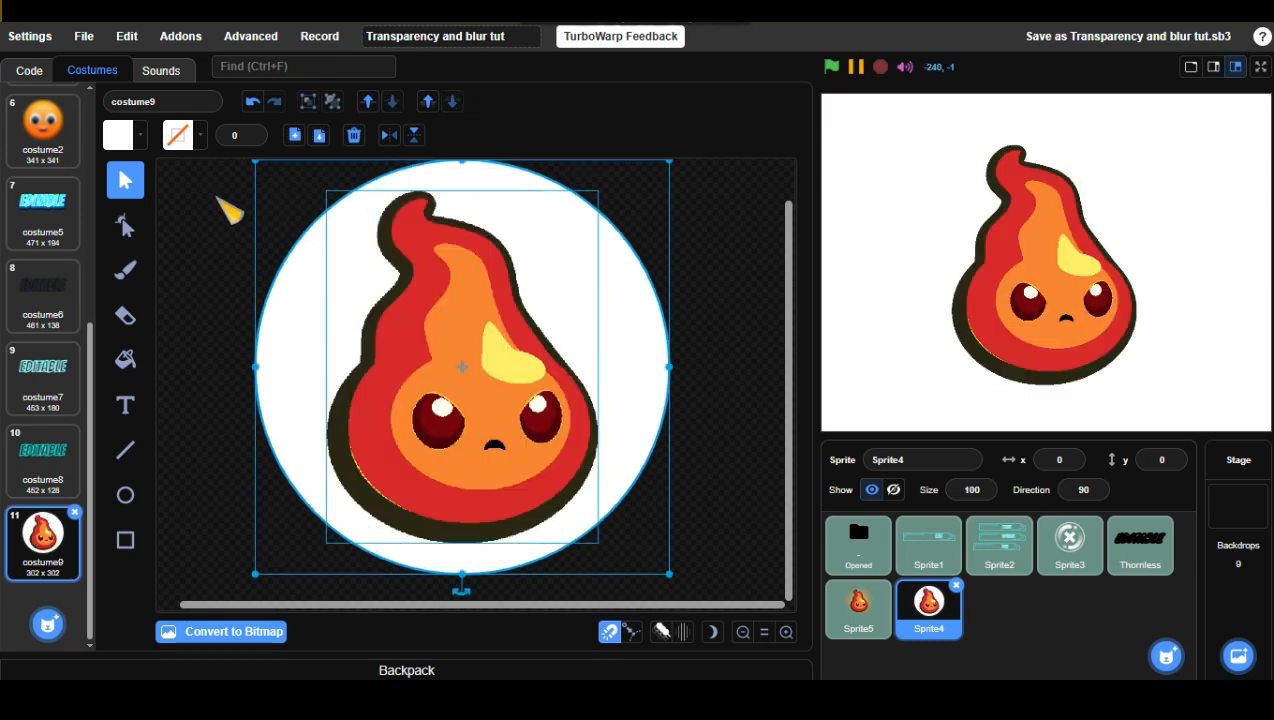
# Fill the circle behind the flame with a radial gradient from orange #ffb73e to transparent
pyautogui.click(117, 137)
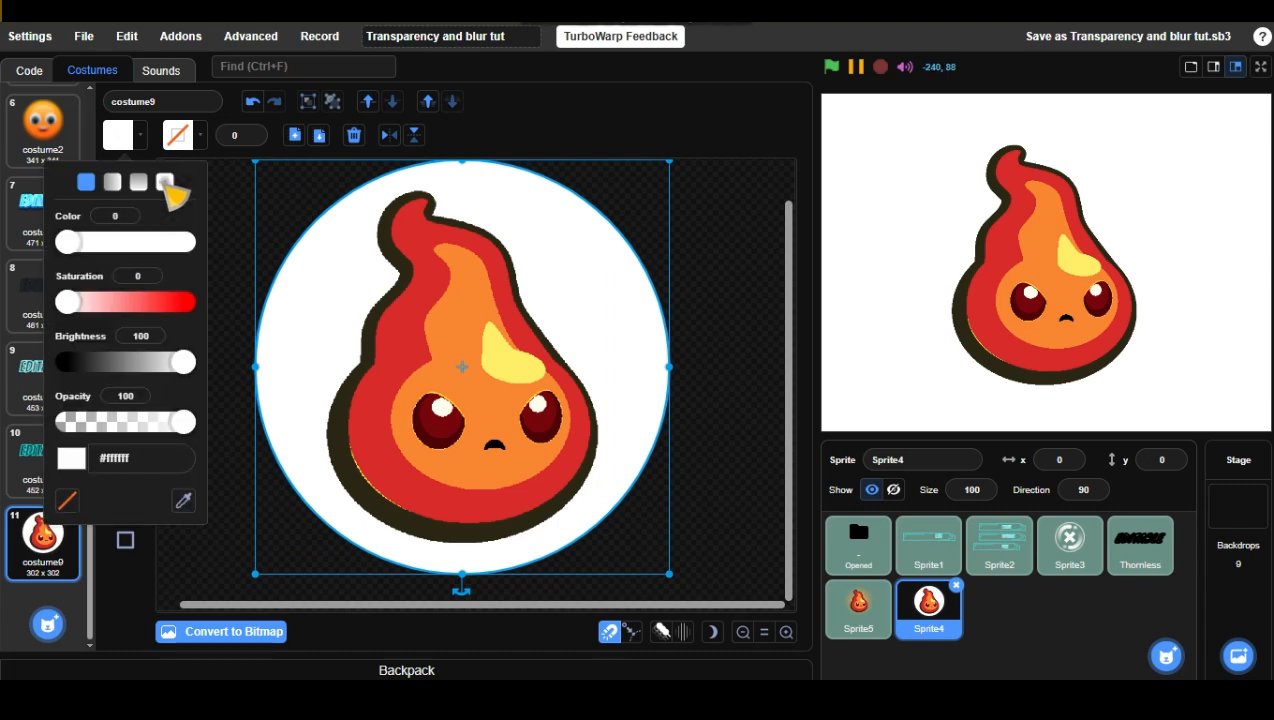
pyautogui.click(165, 181)
pyautogui.click(176, 228)
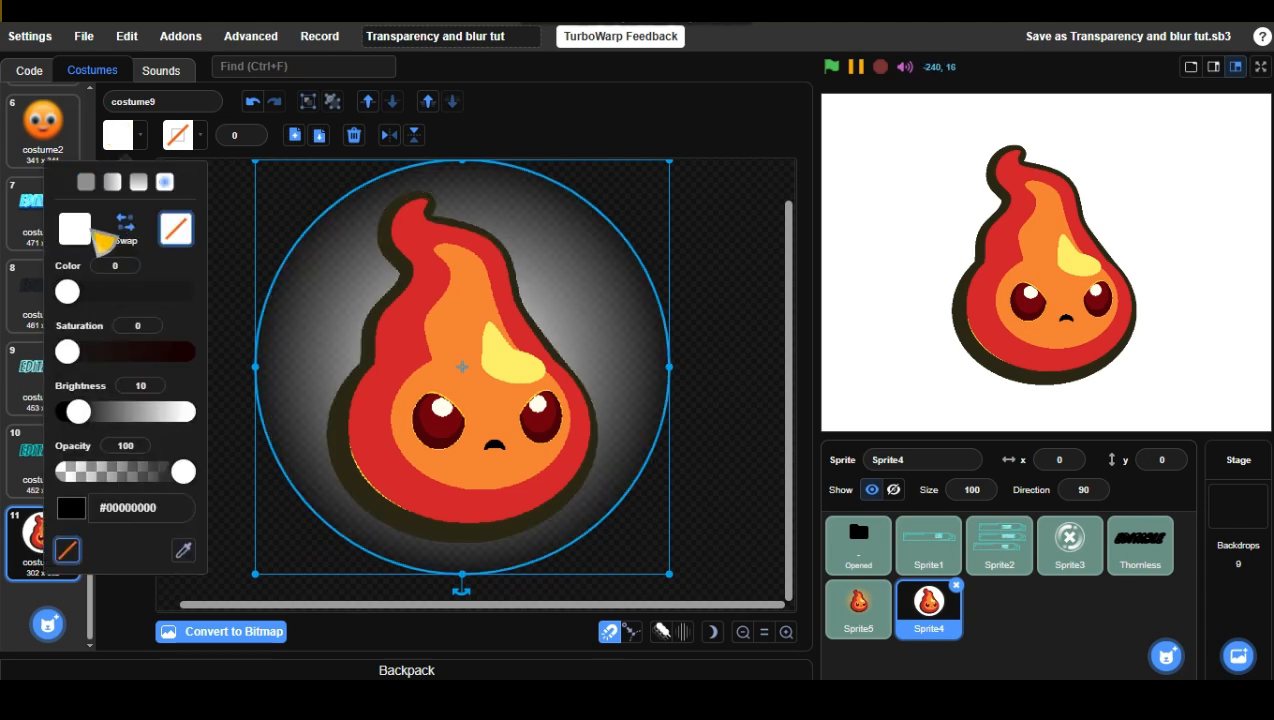
pyautogui.click(90, 232)
pyautogui.moveTo(68, 291)
pyautogui.mouseDown()
pyautogui.moveTo(85, 312)
pyautogui.moveTo(79, 299)
pyautogui.mouseUp()
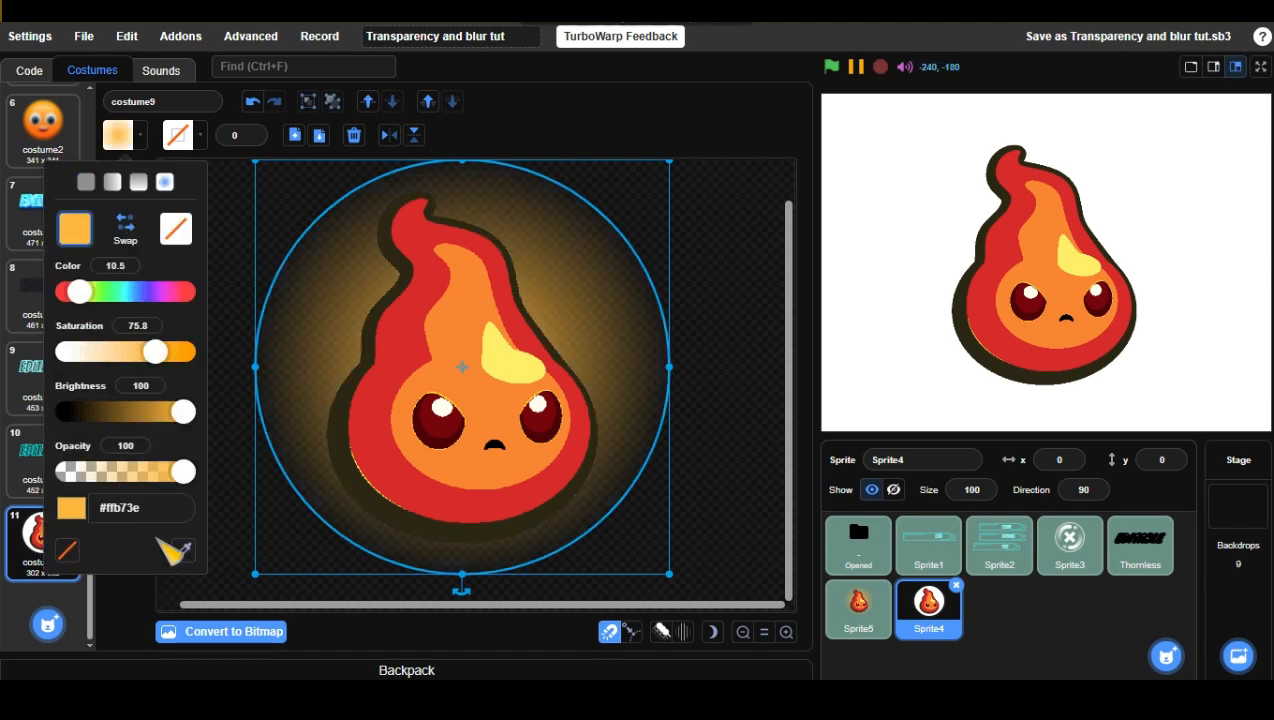
pyautogui.click(734, 344)
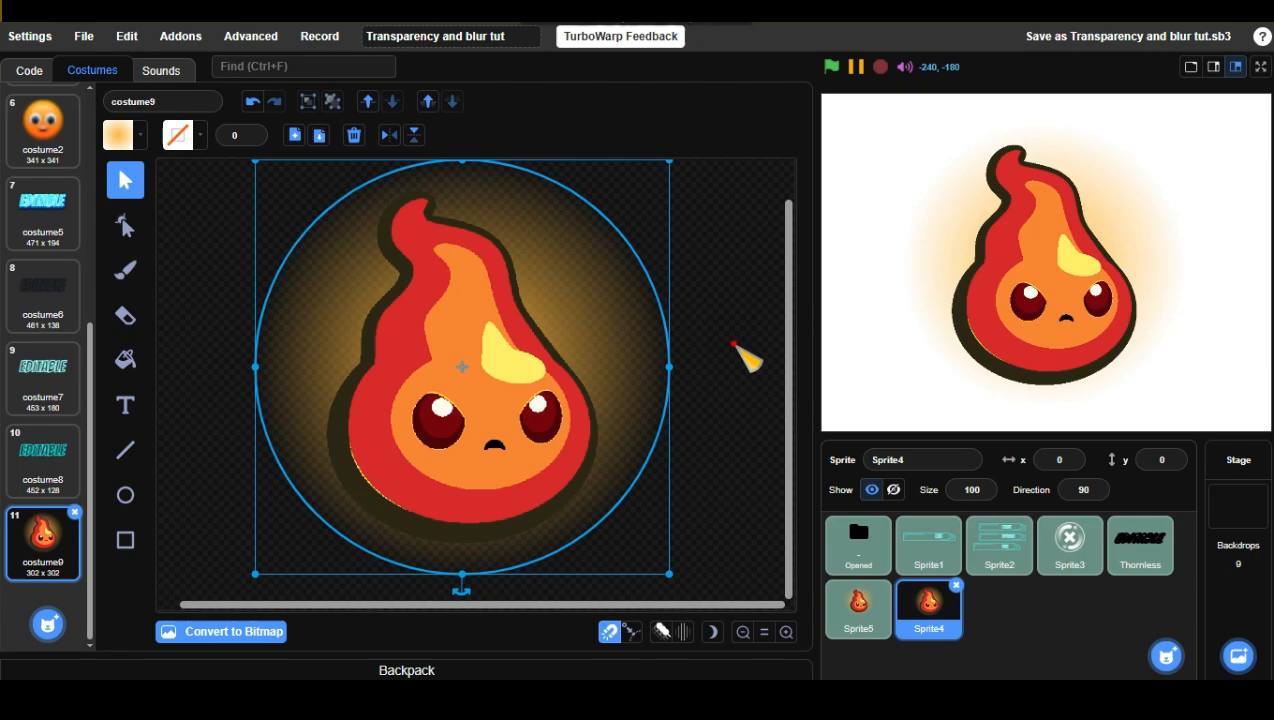
pyautogui.click(745, 358)
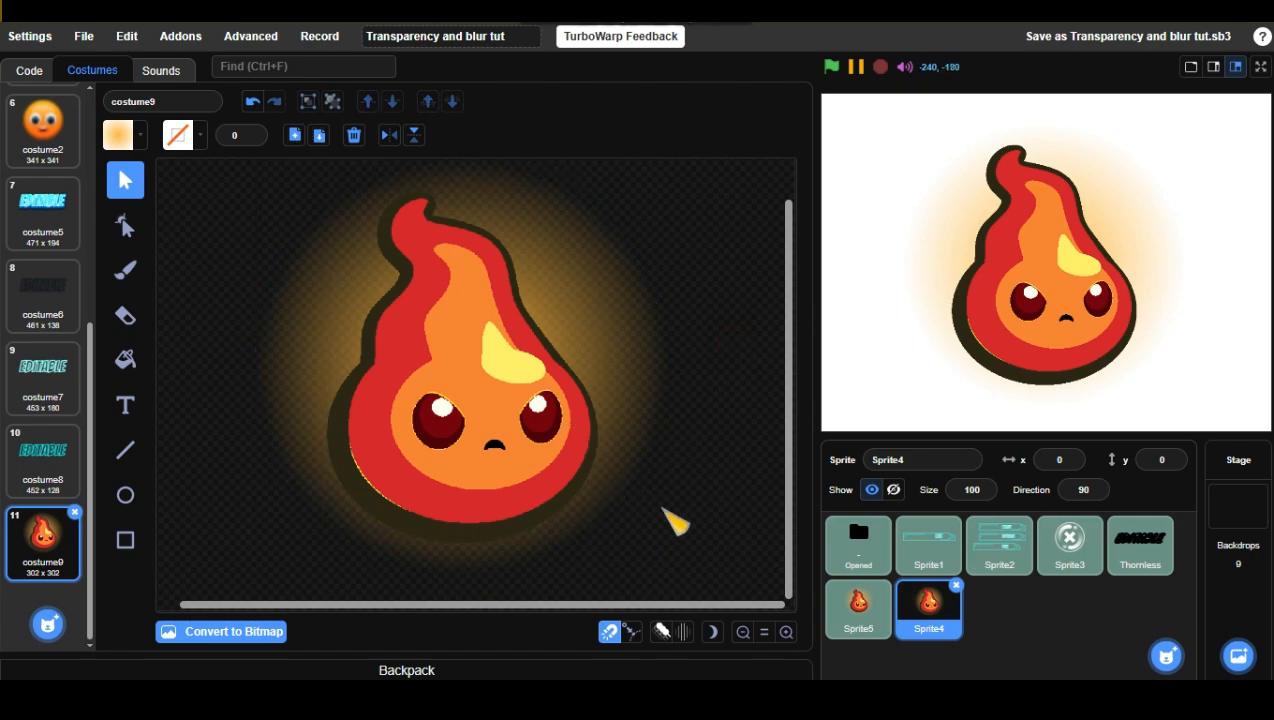
# Copy the orange glow circle from costume9 into costume10 and recolour its centre to cyan #3dffff
pyautogui.scroll(-3, 663, 508)
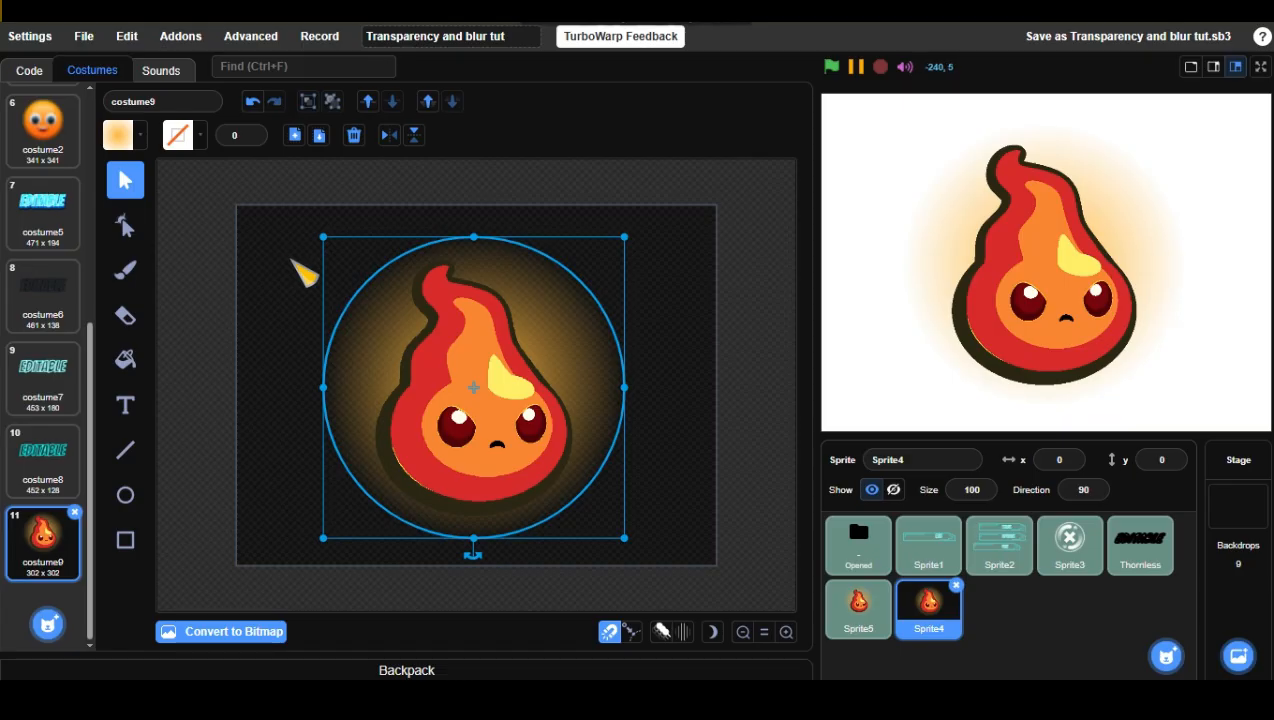
pyautogui.click(347, 284)
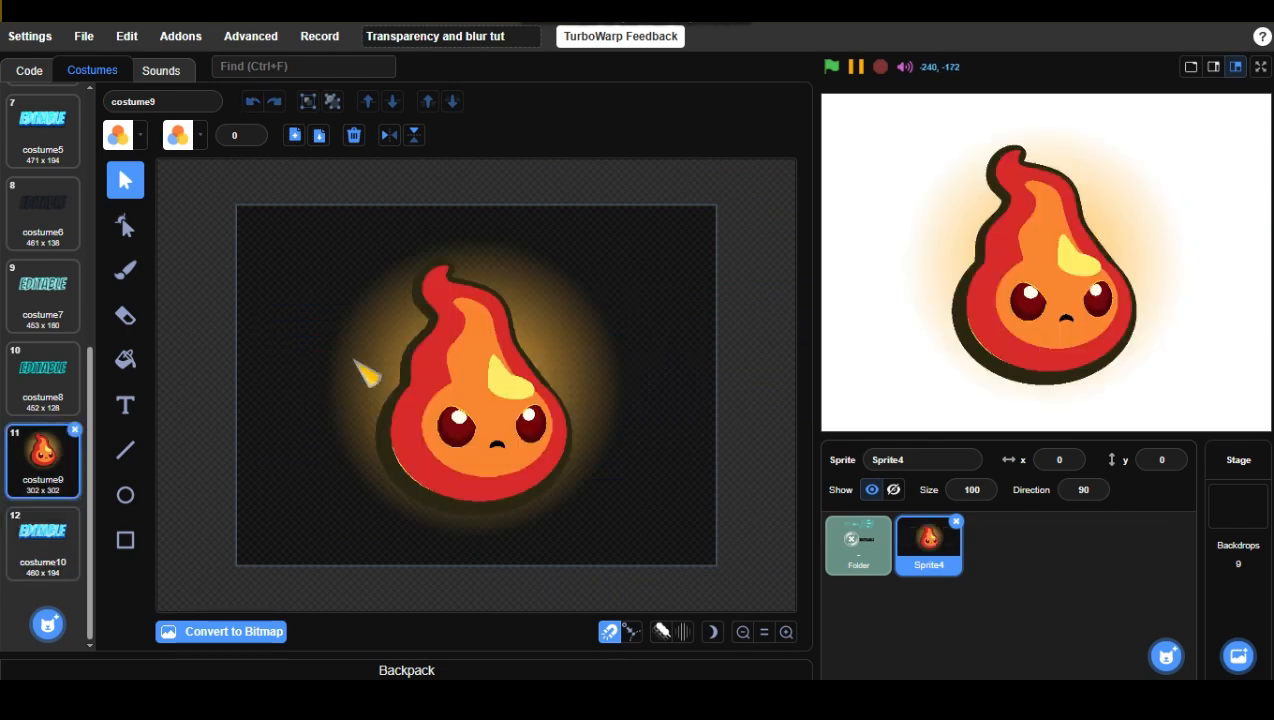
pyautogui.click(353, 359)
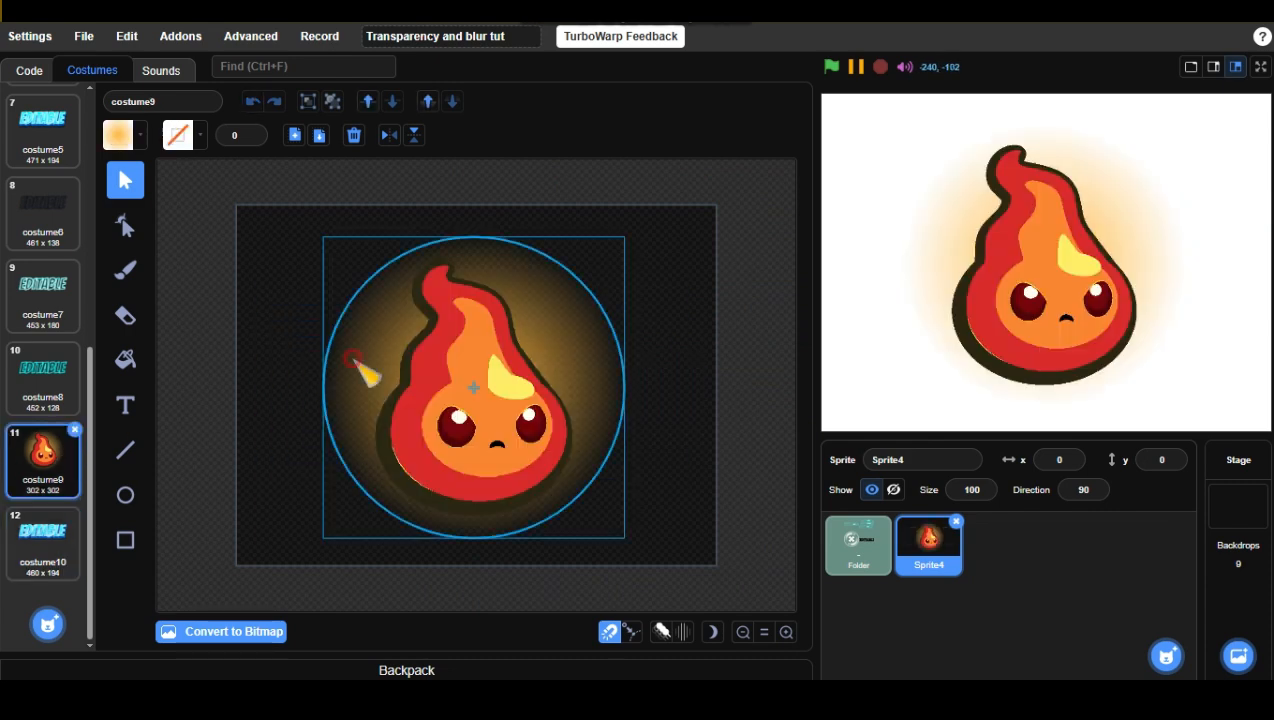
pyautogui.click(294, 142)
pyautogui.click(37, 531)
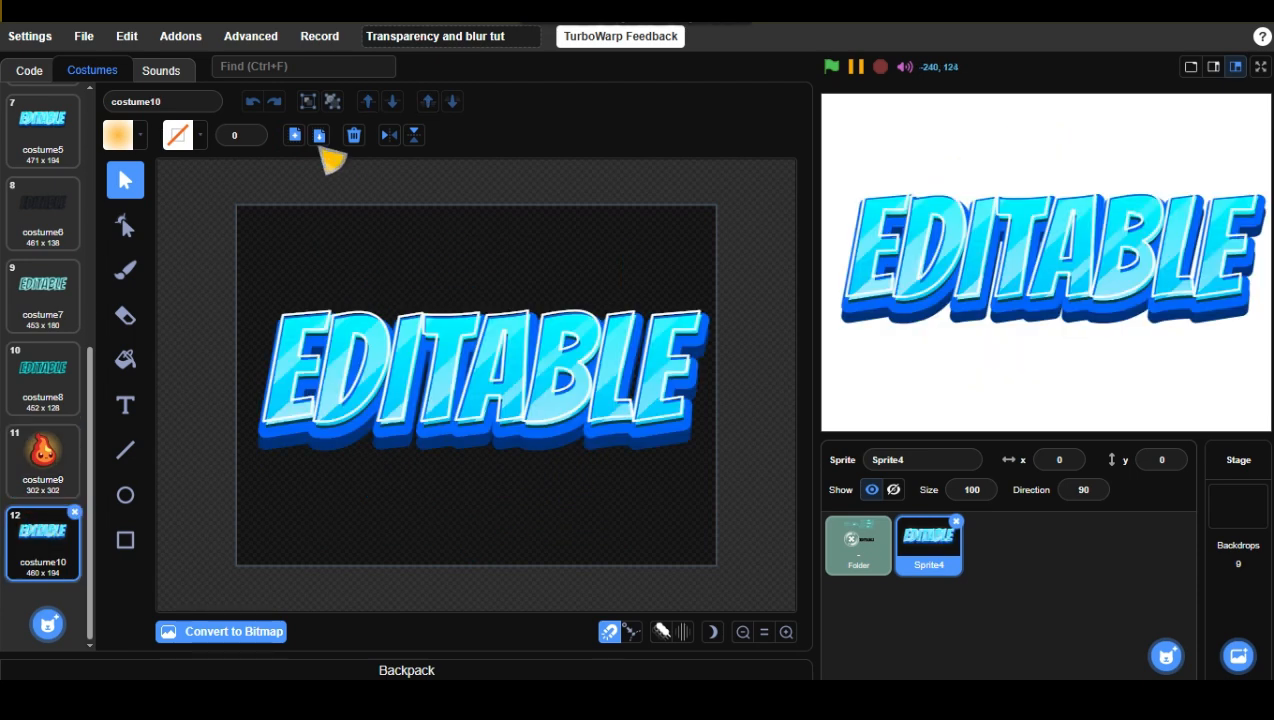
pyautogui.click(318, 138)
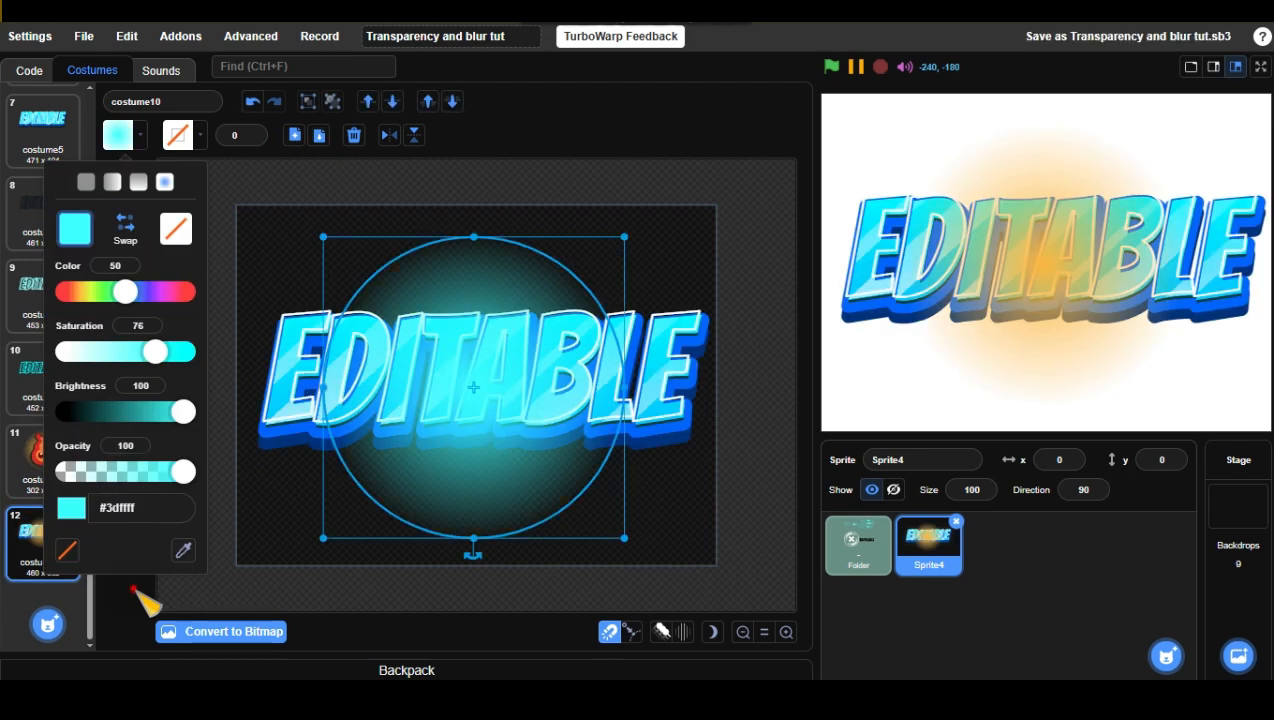
pyautogui.click(132, 582)
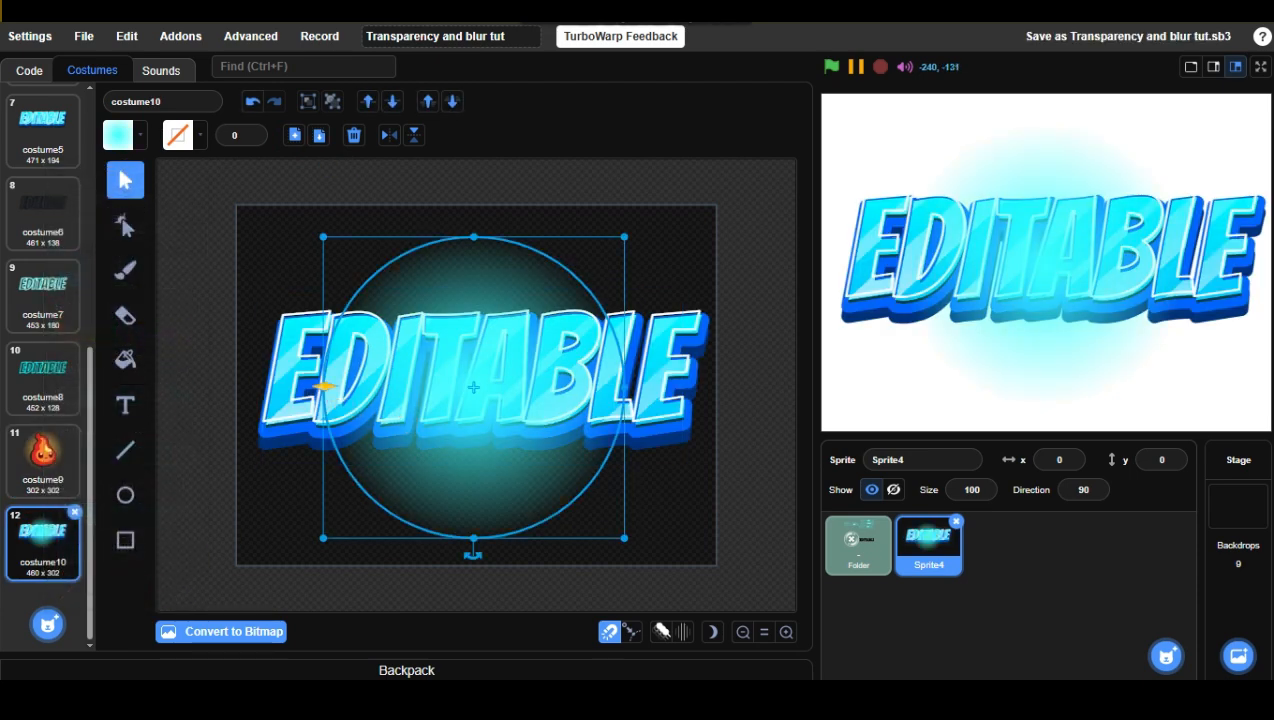
# Try stretching the vector glow circle into an ellipse of about 499 x 221 and sending it behind the EDITABLE lettering
pyautogui.moveTo(325, 386); pyautogui.dragTo(225, 386)
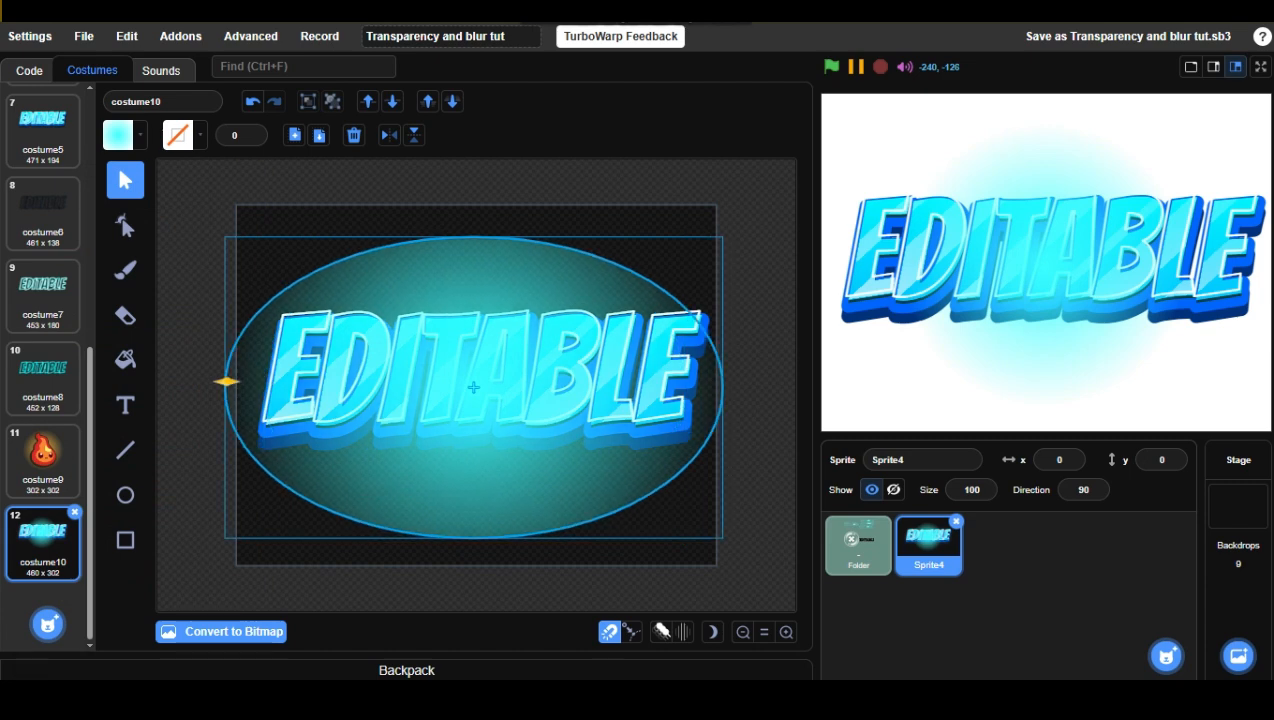
pyautogui.moveTo(474, 238); pyautogui.dragTo(474, 277)
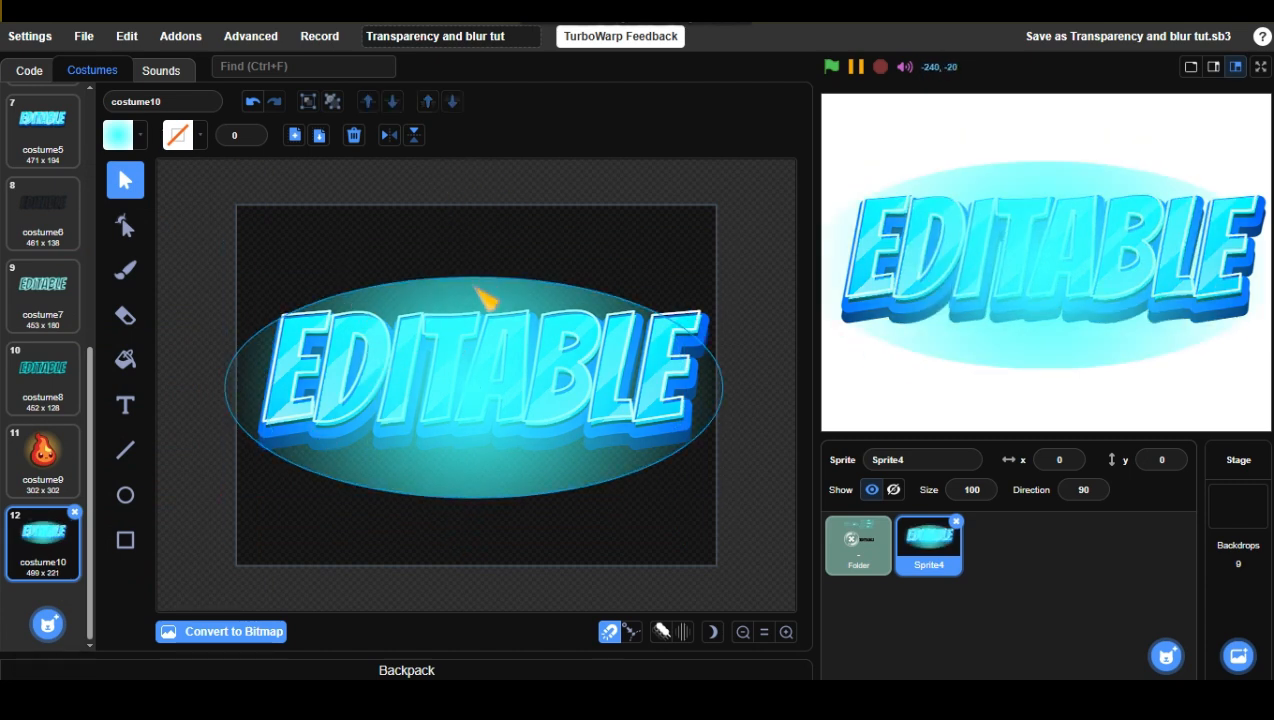
pyautogui.click(481, 511)
pyautogui.click(484, 497)
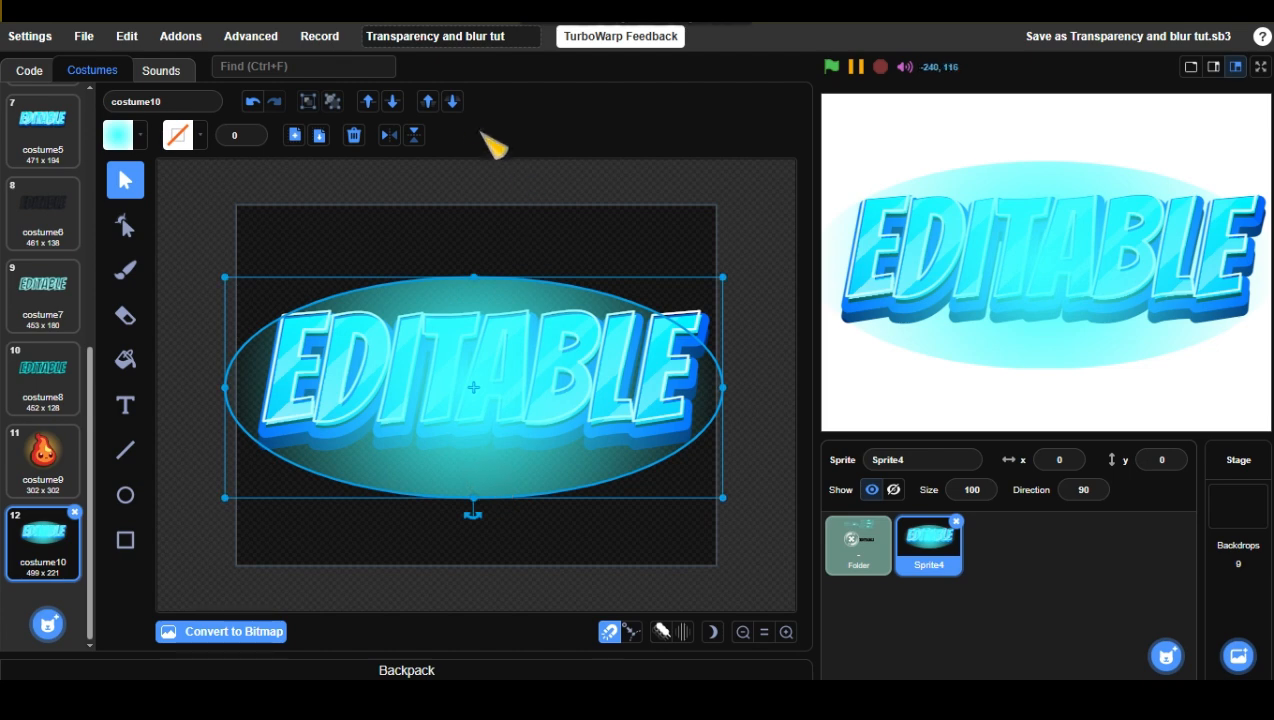
pyautogui.click(452, 101)
pyautogui.click(509, 262)
# Undo the layer change and both stretches of the cyan glow in costume10
pyautogui.click(252, 102)
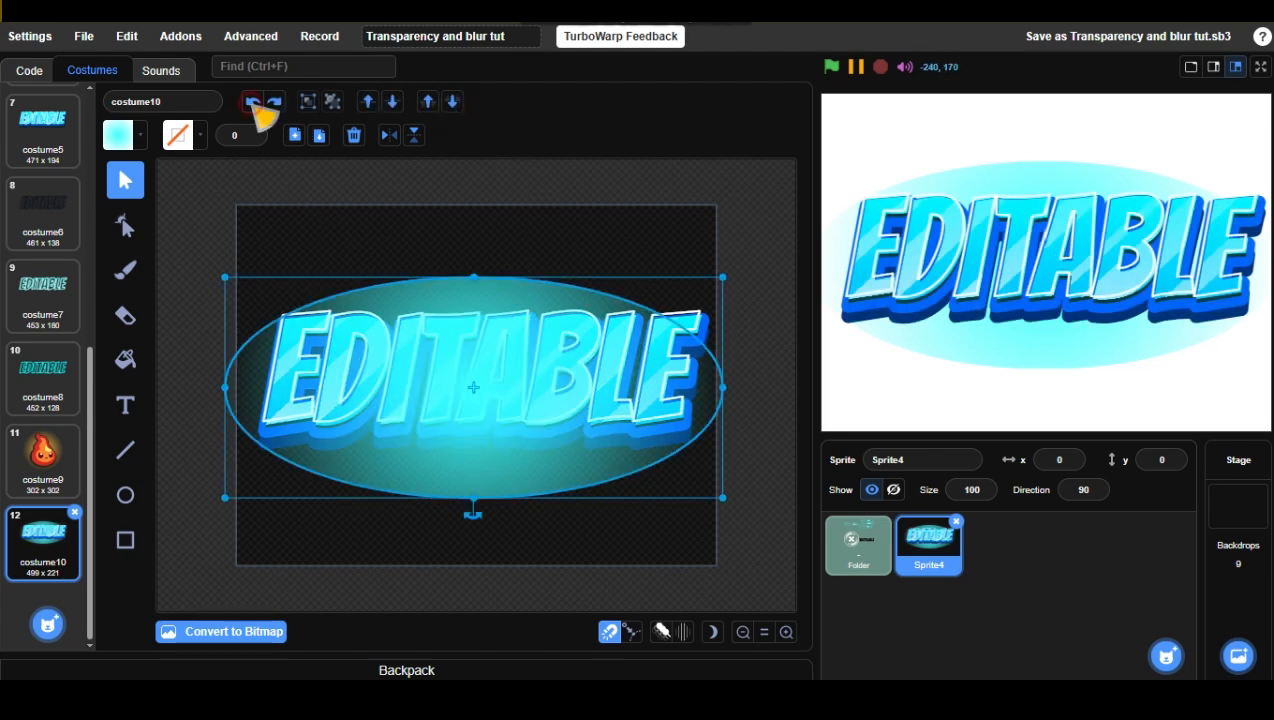
pyautogui.click(252, 102)
pyautogui.click(252, 102)
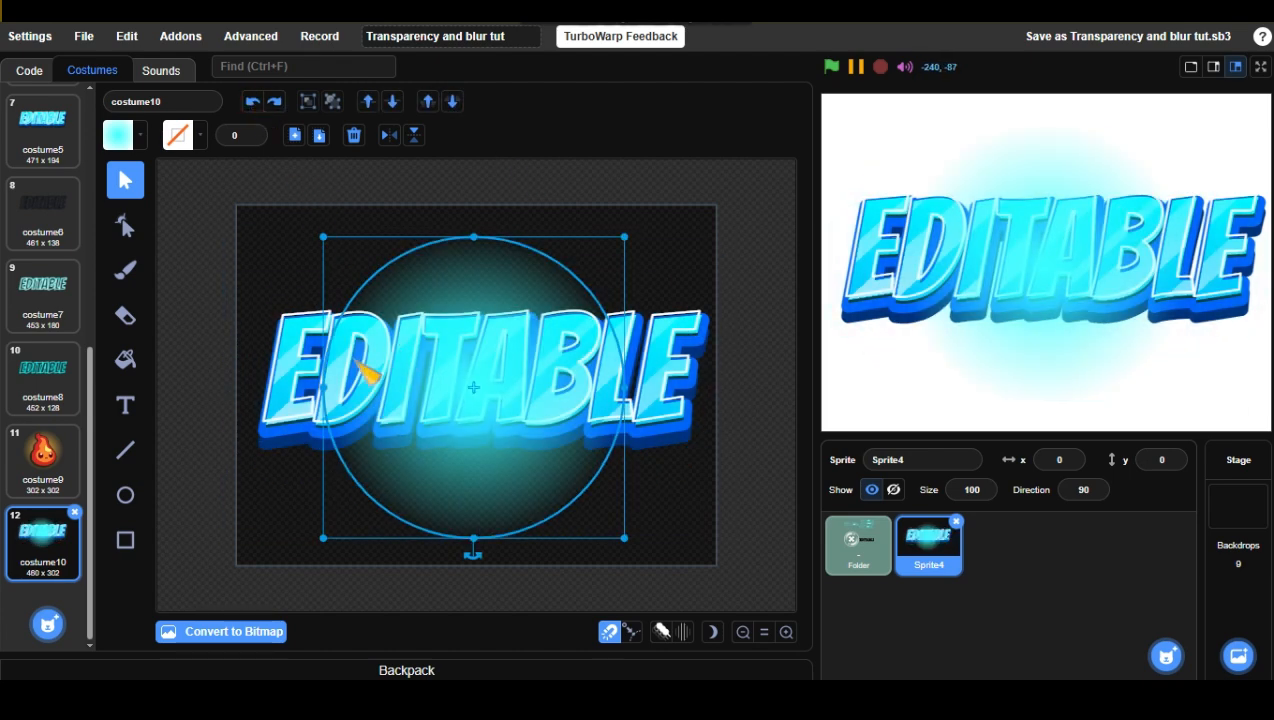
# Rasterise the cyan glow in a new costume by converting it to bitmap and back to vector, and paste it into costume10
pyautogui.click(47, 624)
pyautogui.click(212, 635)
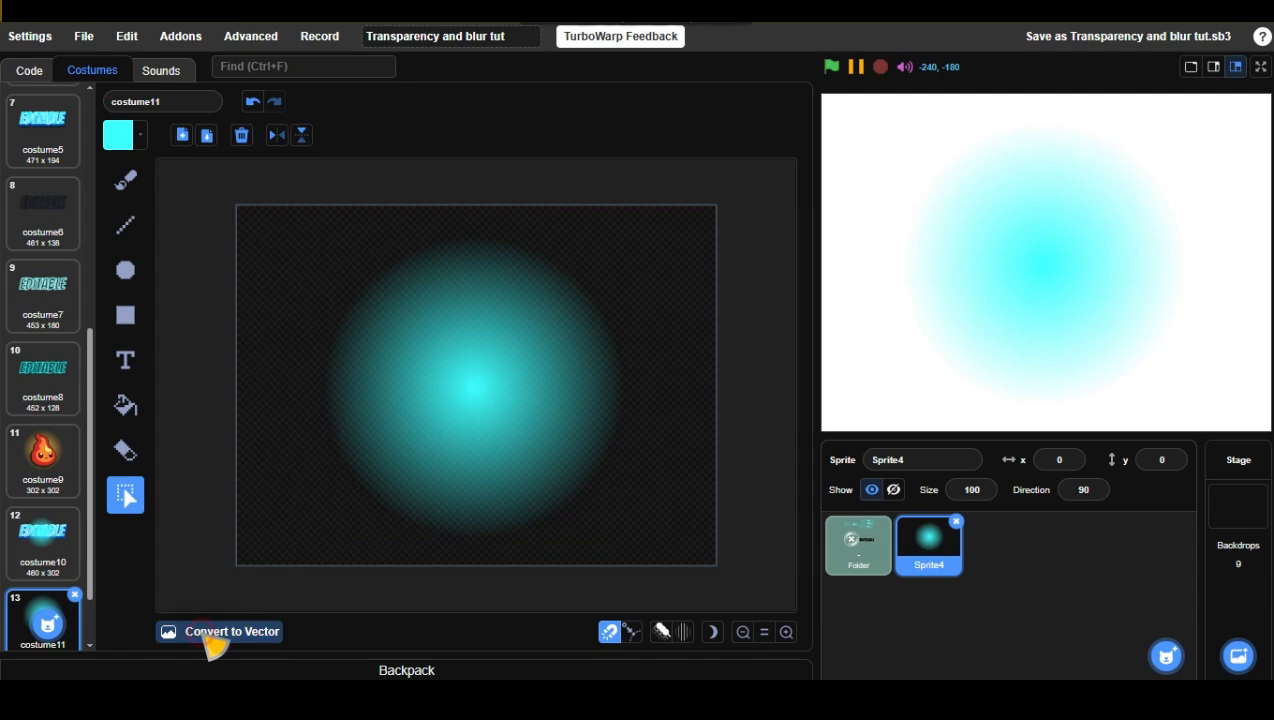
pyautogui.click(319, 135)
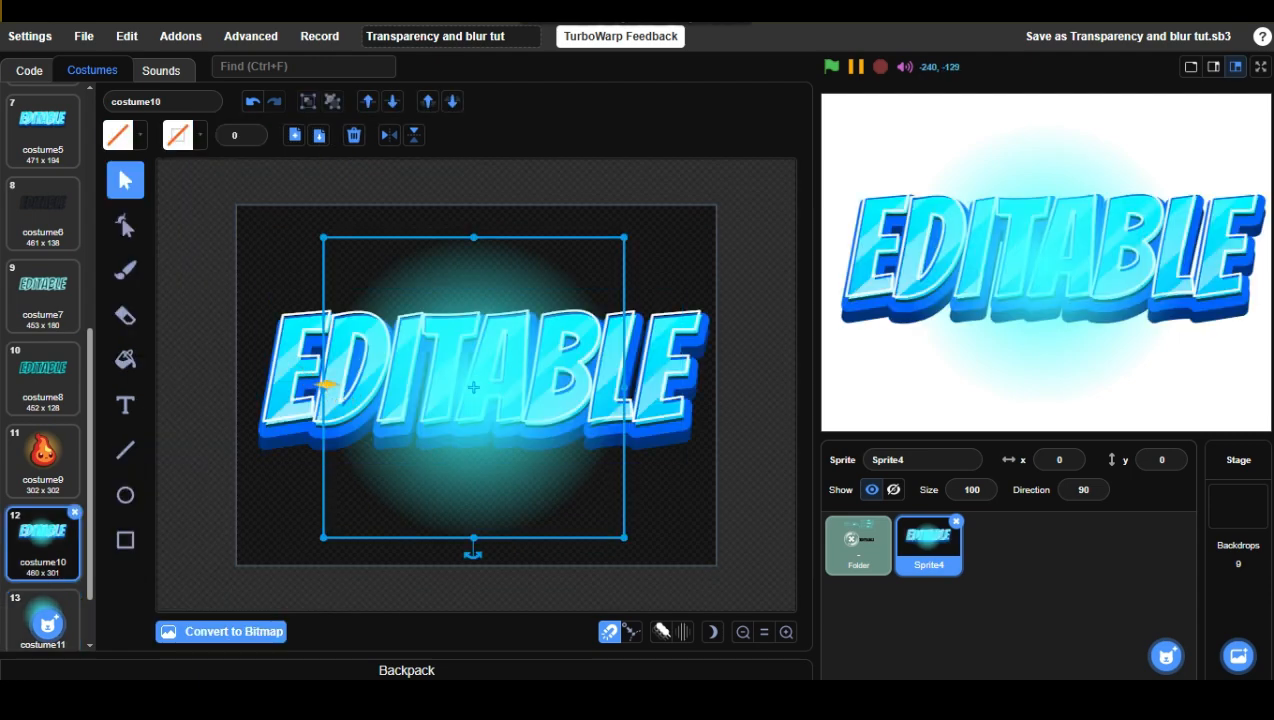
# Widen the rasterised cyan glow and reduce its height so it spans the EDITABLE lettering at about 534 x 241
pyautogui.moveTo(323, 387); pyautogui.dragTo(208, 387)
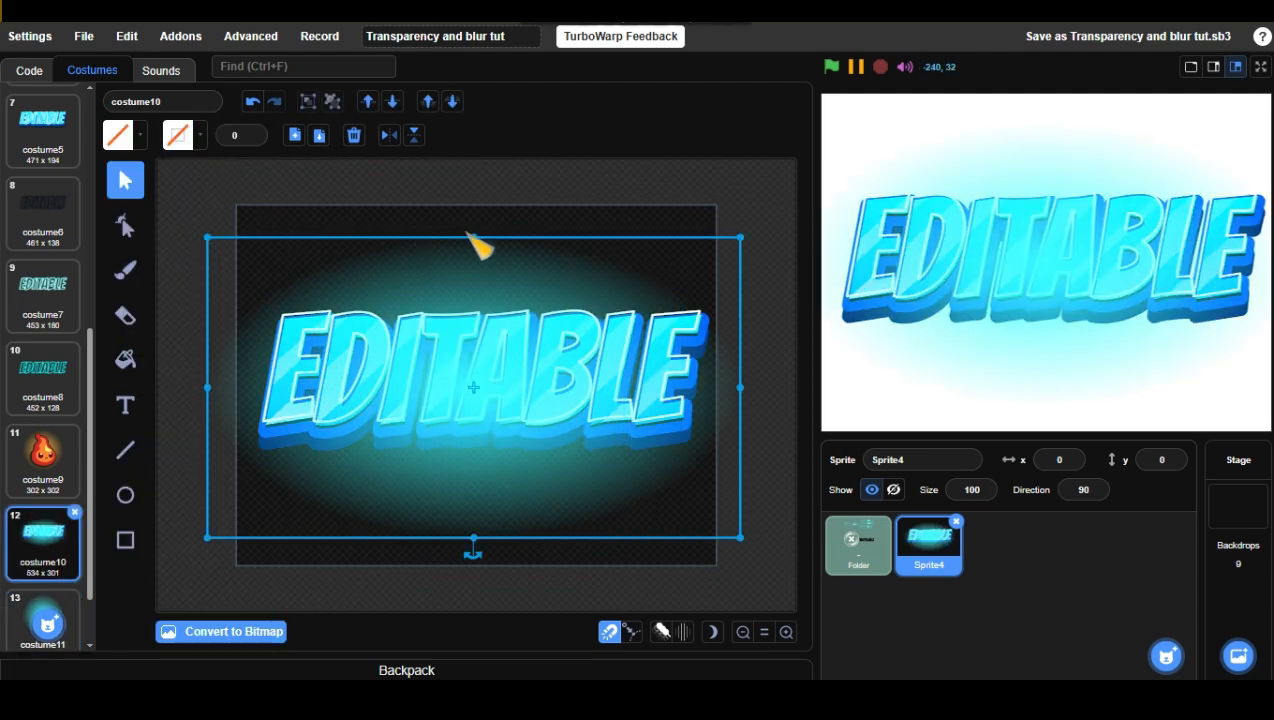
pyautogui.moveTo(473, 537); pyautogui.dragTo(473, 507)
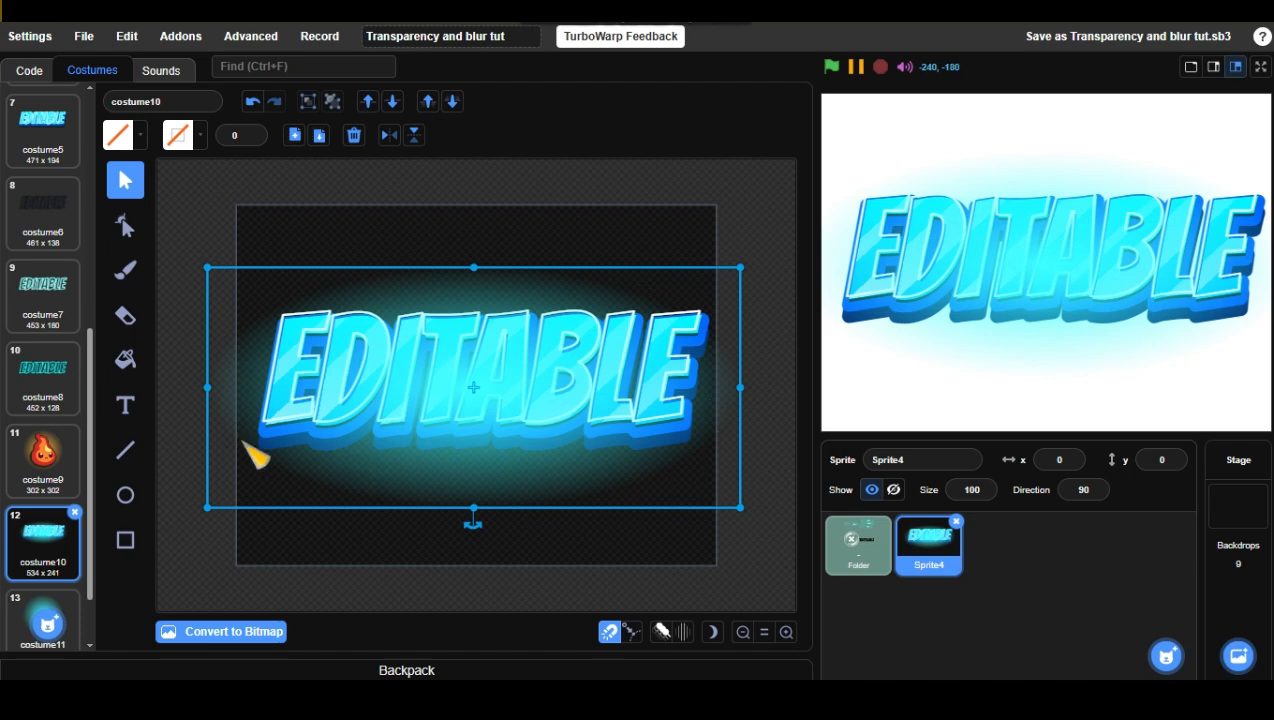
pyautogui.click(603, 216)
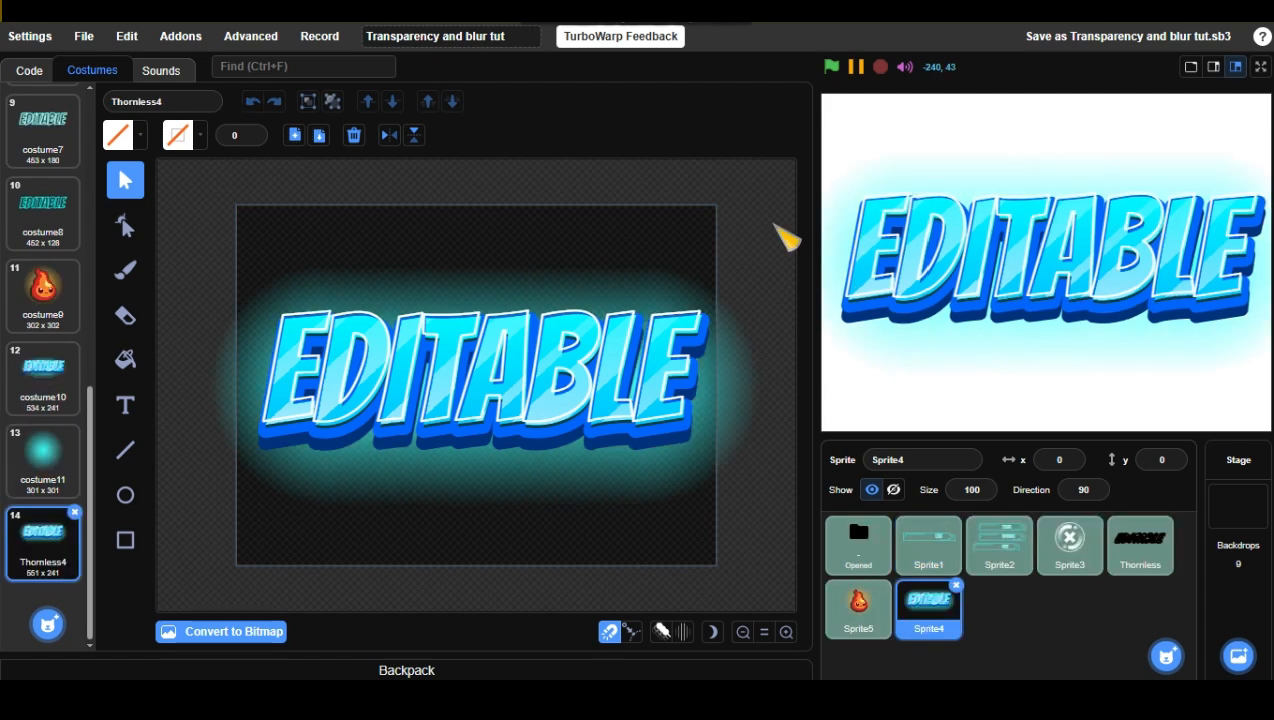
# Compare the round glow in costume11 with the rounded glow around the lettering in Thornless4
pyautogui.click(42, 455)
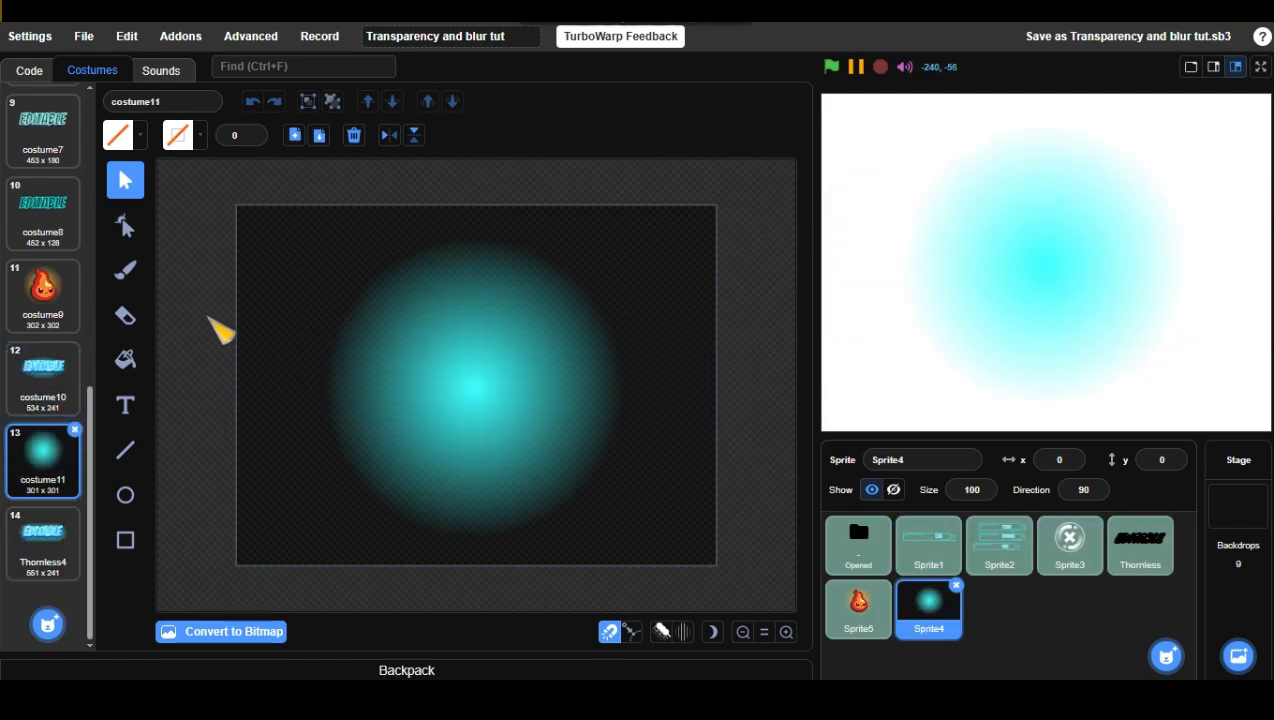
pyautogui.click(42, 530)
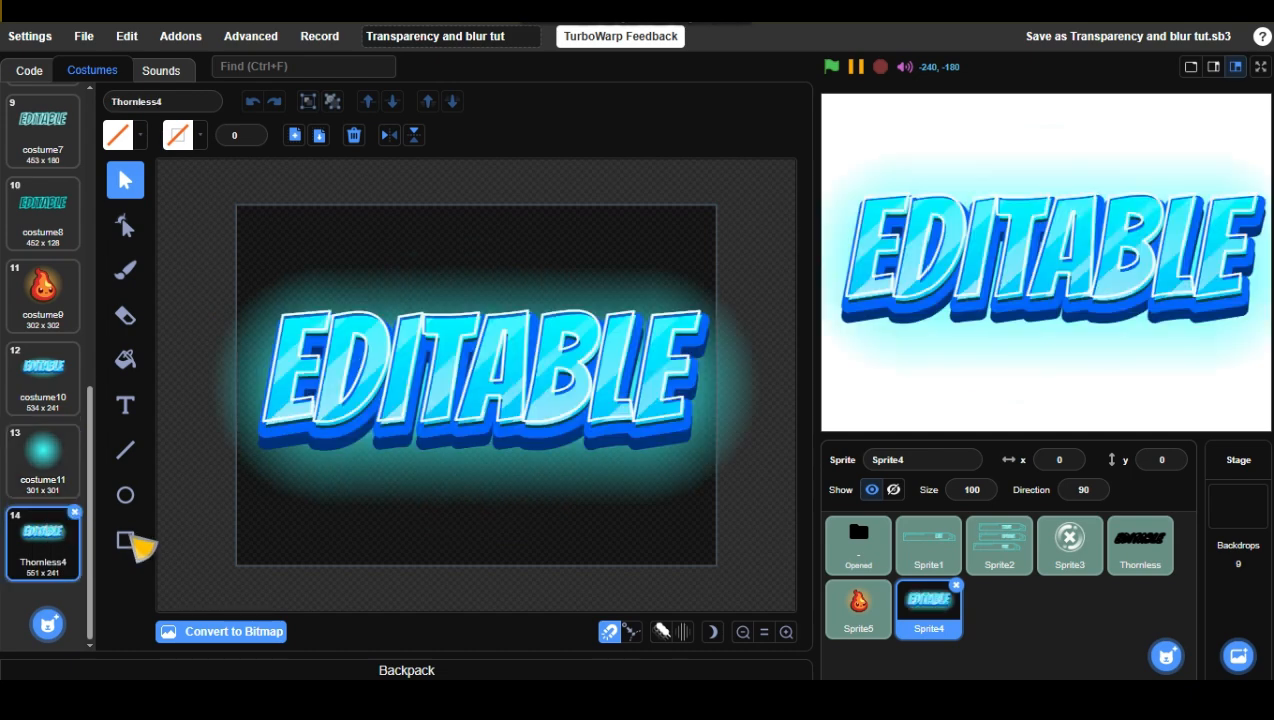